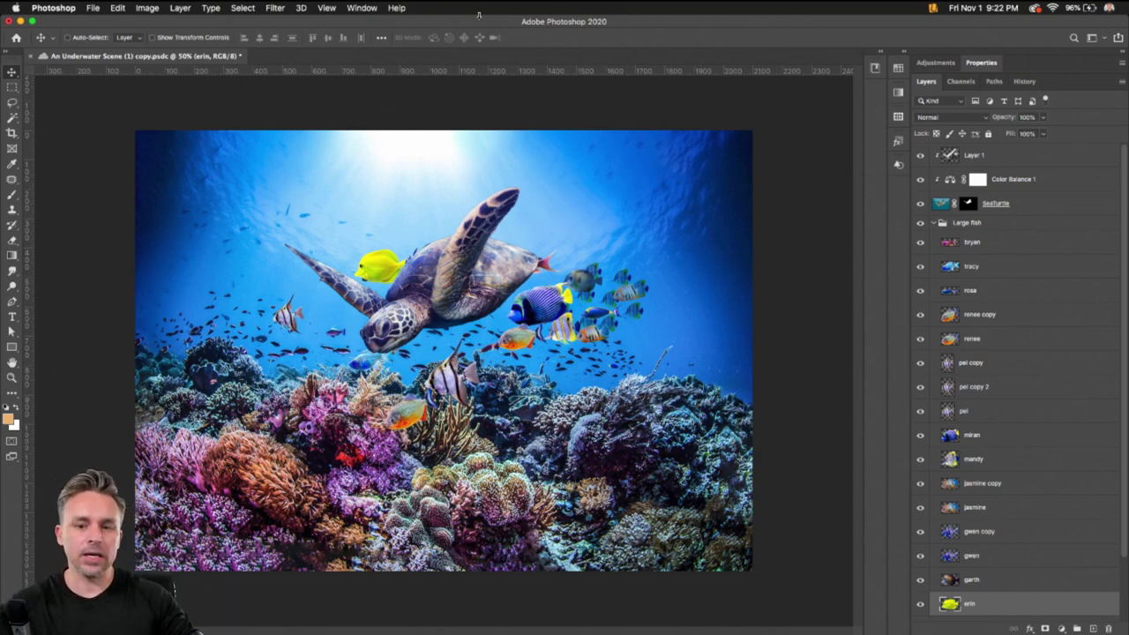
- Open the nature layout file from the Cloud documents list via File > Open
click(87, 7)
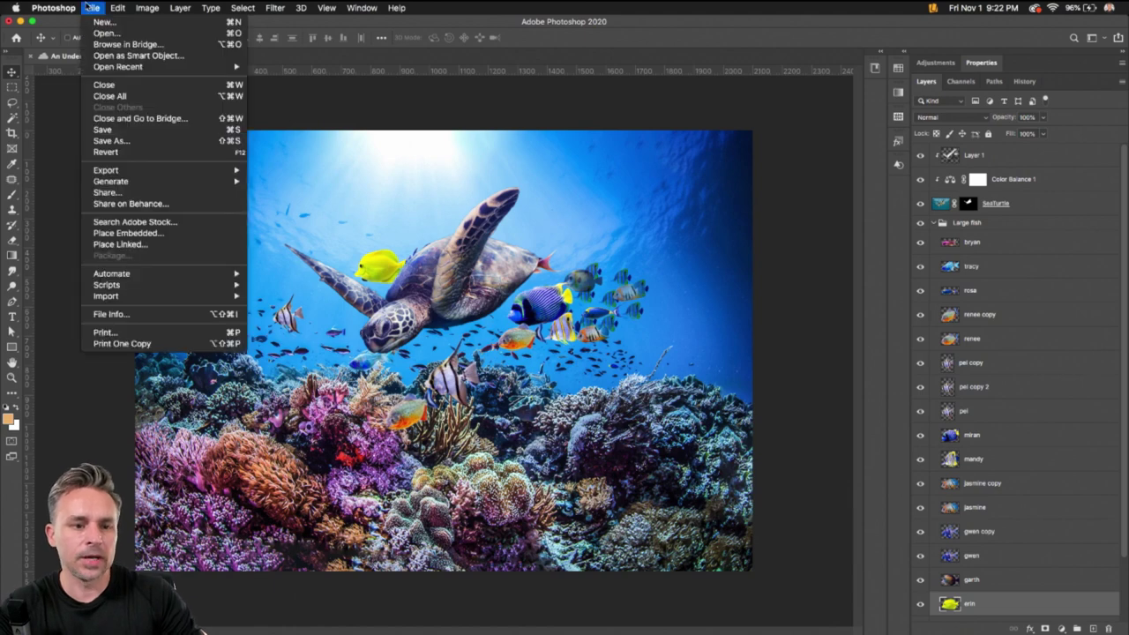
click(105, 34)
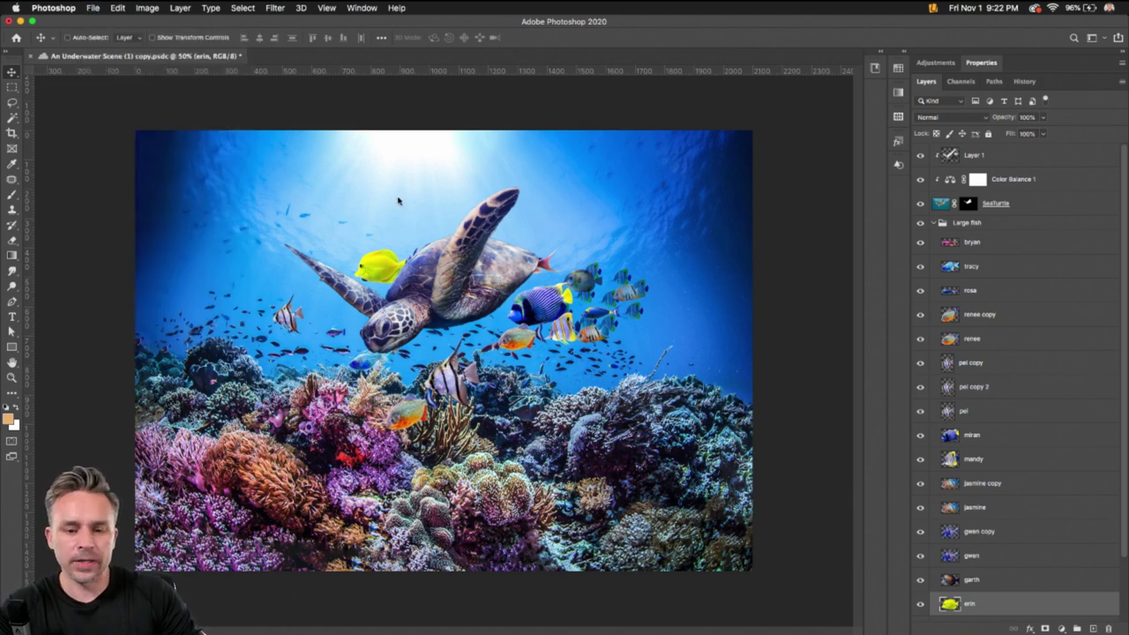
click(437, 369)
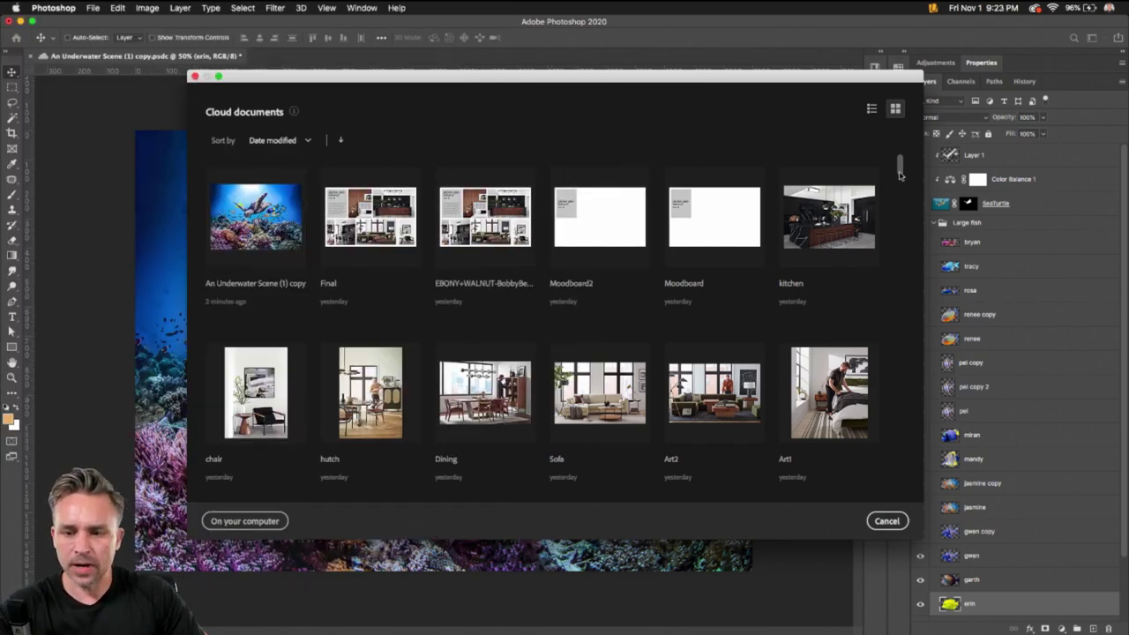
drag(900, 169, 900, 198)
click(255, 397)
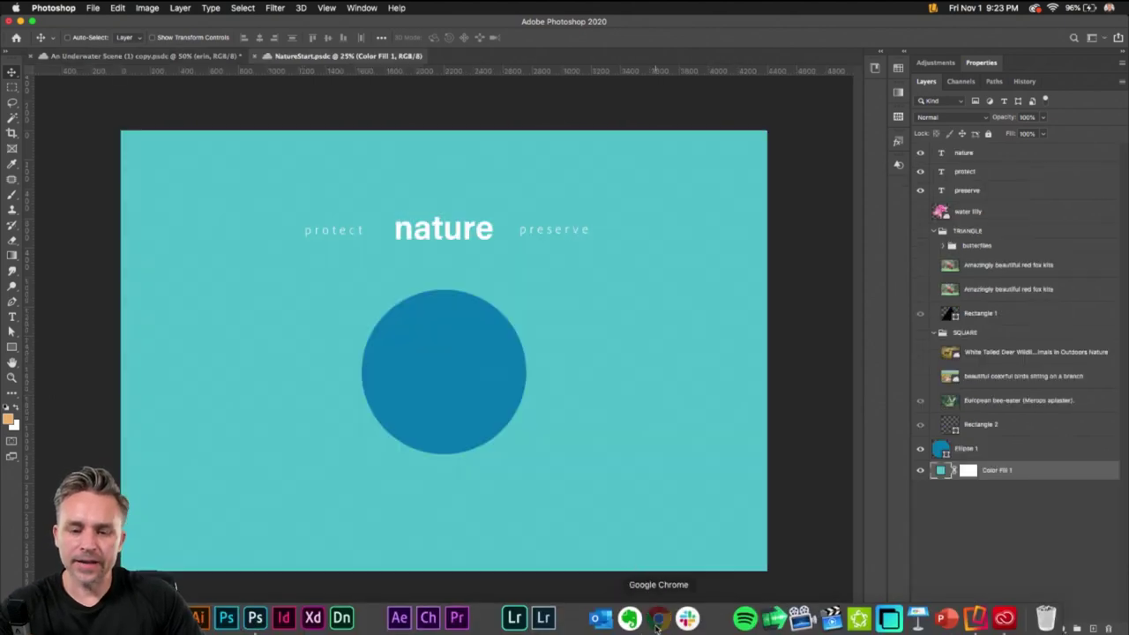
- Open 'An Underwater Scene (1) copy' in Creative Cloud web and submit a comment that it looks great for the campaign
click(653, 618)
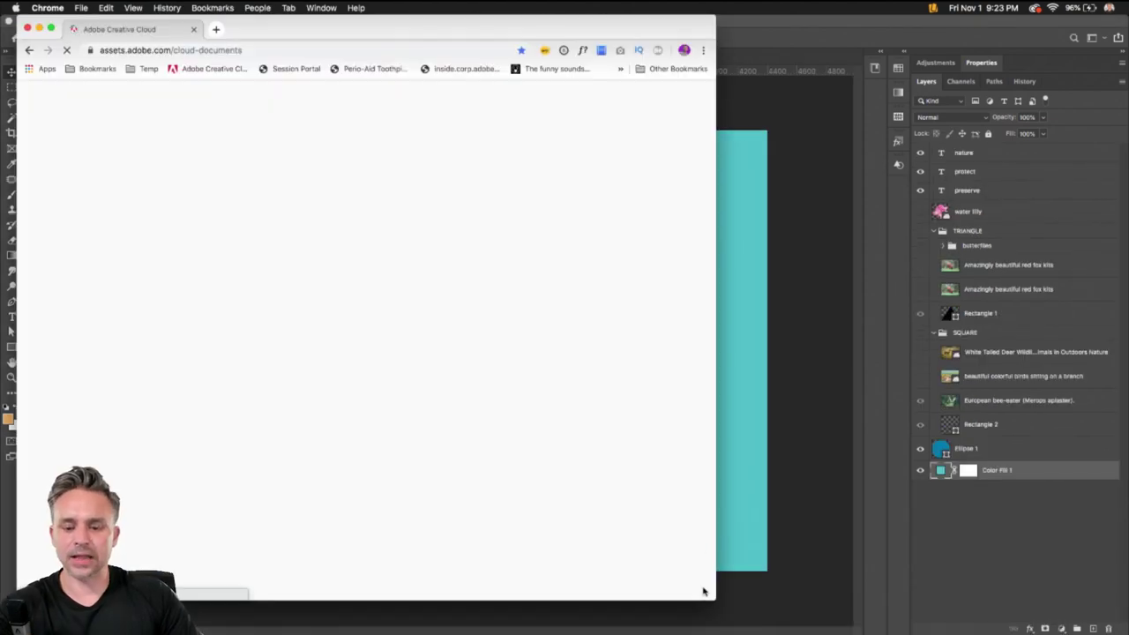
drag(432, 30, 614, 30)
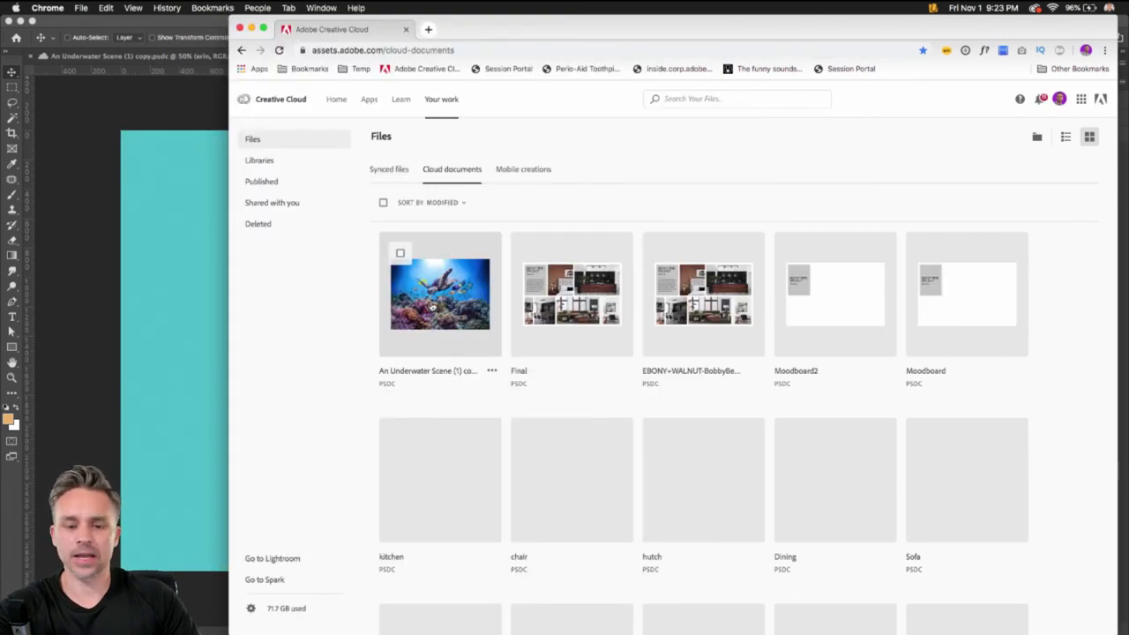
click(429, 307)
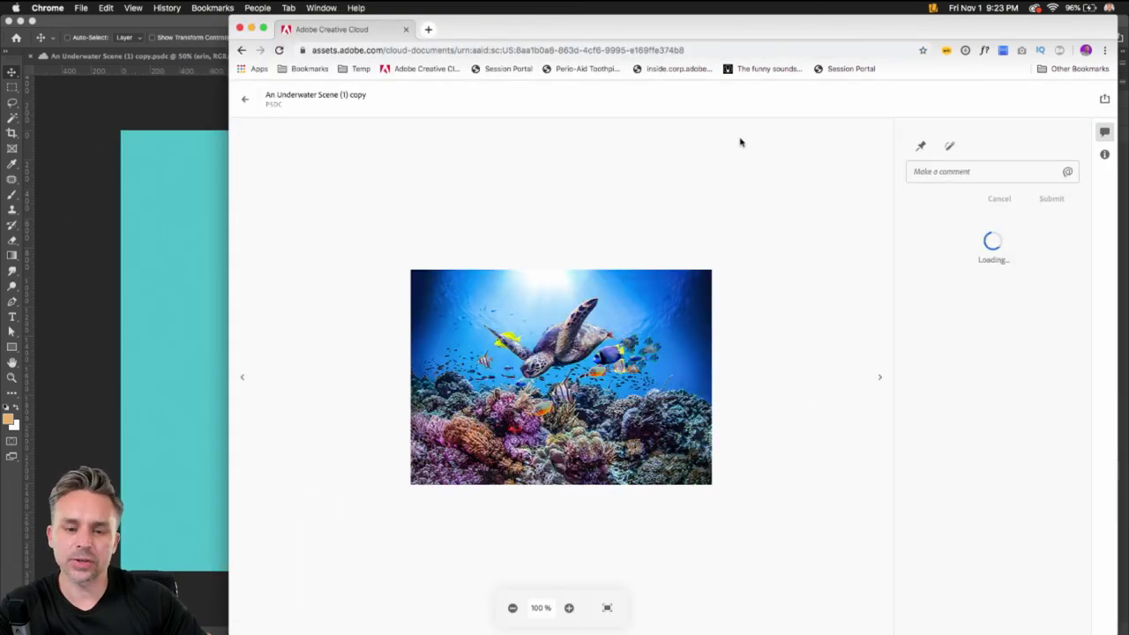
click(939, 172)
text(This i)
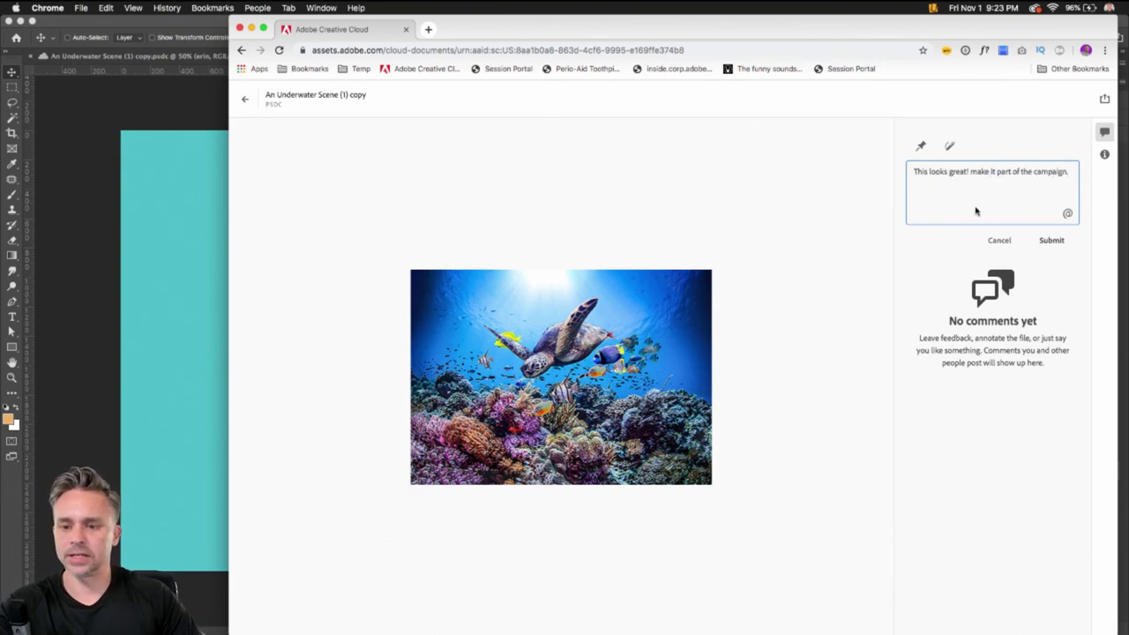
click(1050, 240)
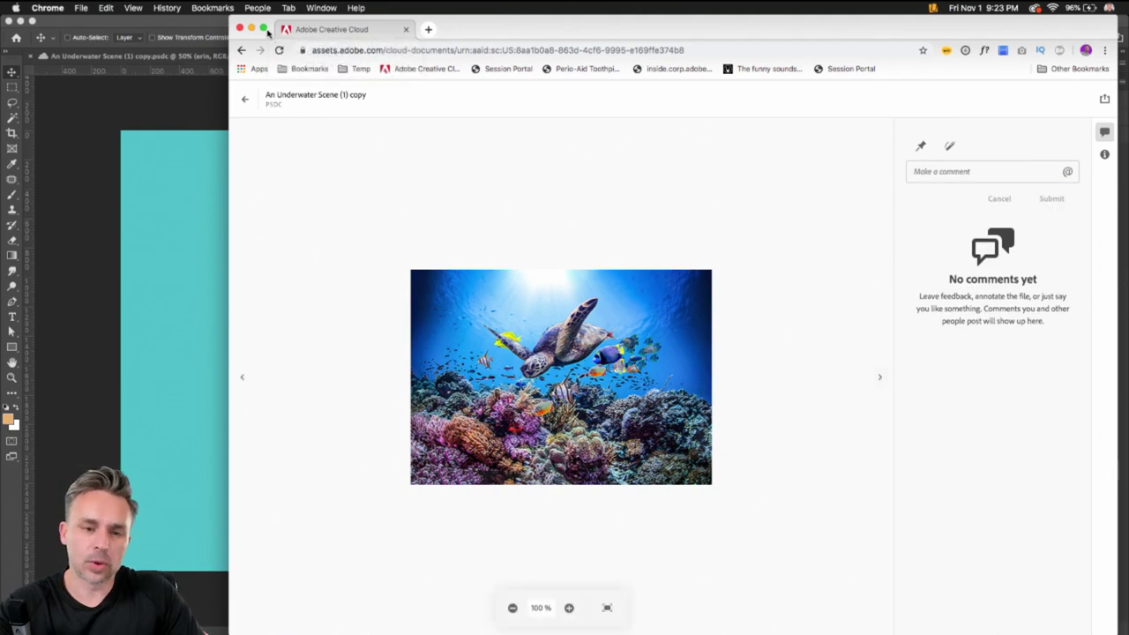
- Back in the underwater scene, hide the Large fish group and move Group 4's striped fish toward the turtle
click(251, 29)
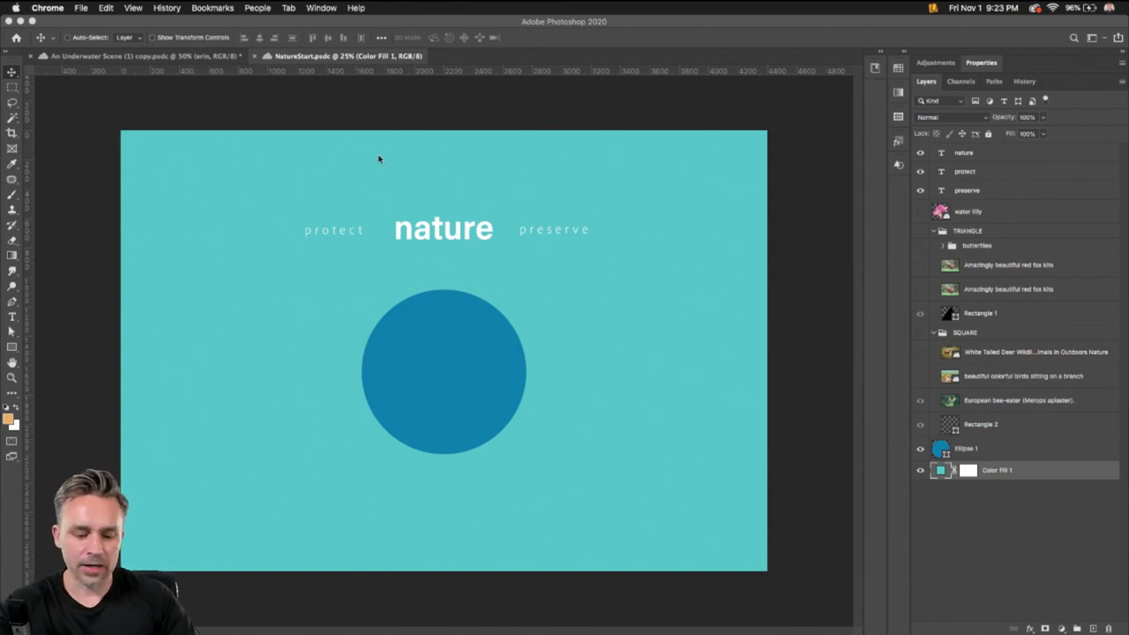
click(174, 55)
click(174, 55)
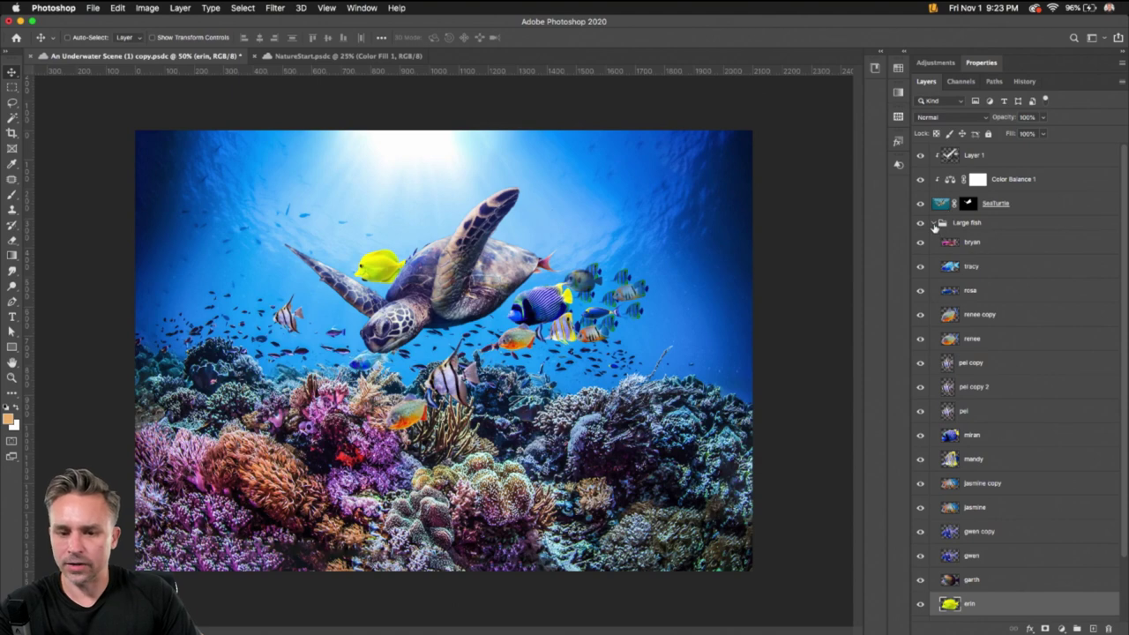
click(934, 226)
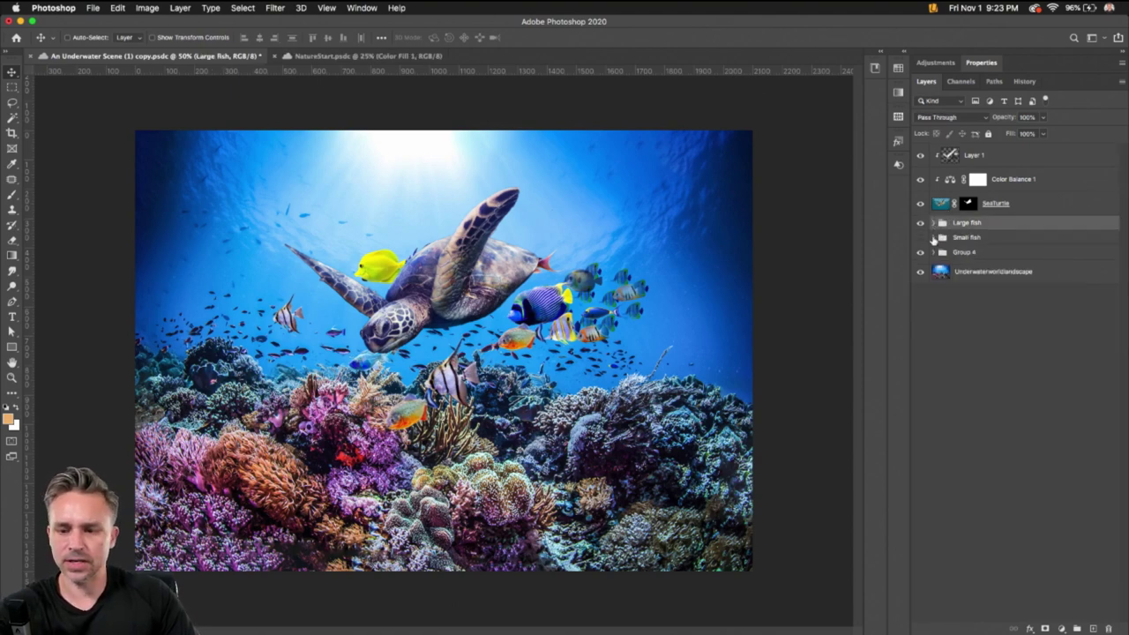
click(921, 225)
click(968, 254)
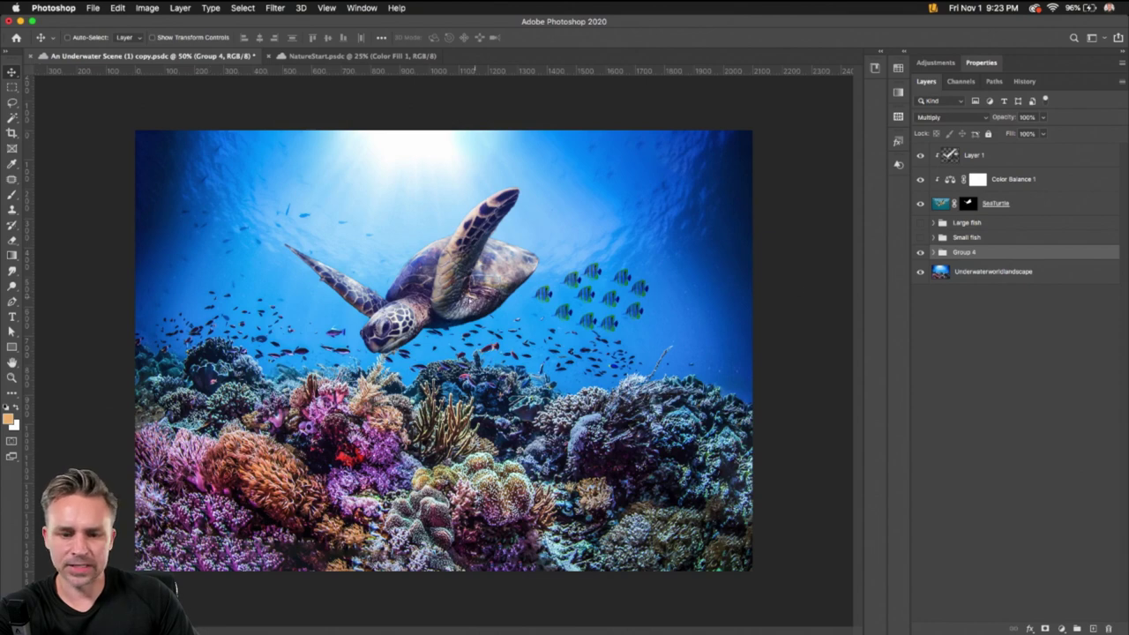
drag(607, 333, 570, 330)
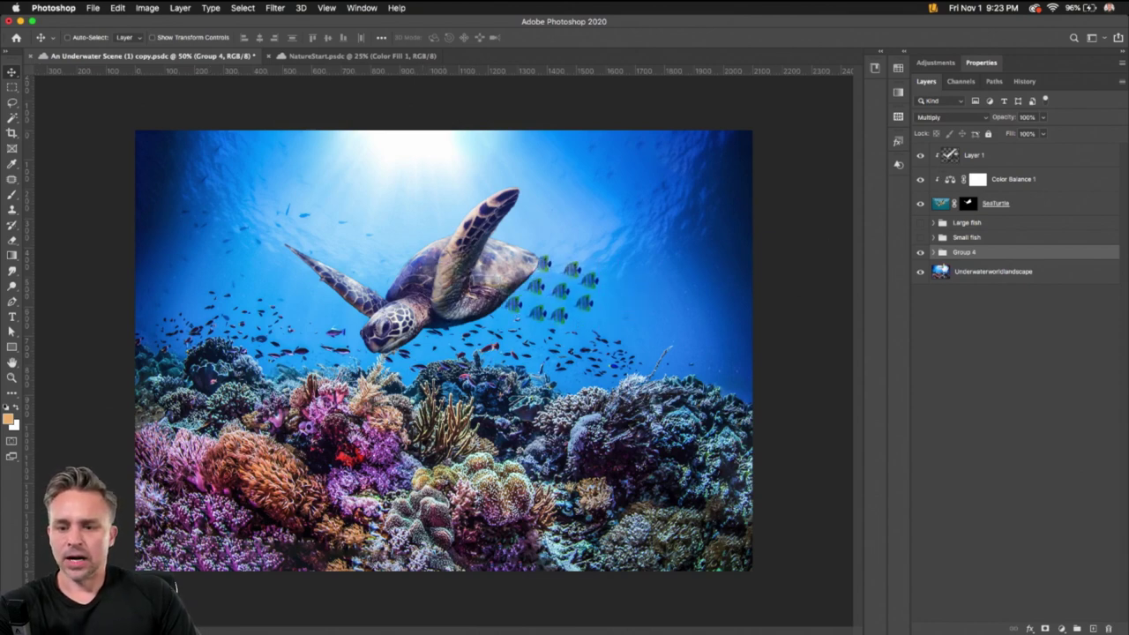
- Select all layers and convert them into one smart object
click(945, 273)
shift+click(1002, 164)
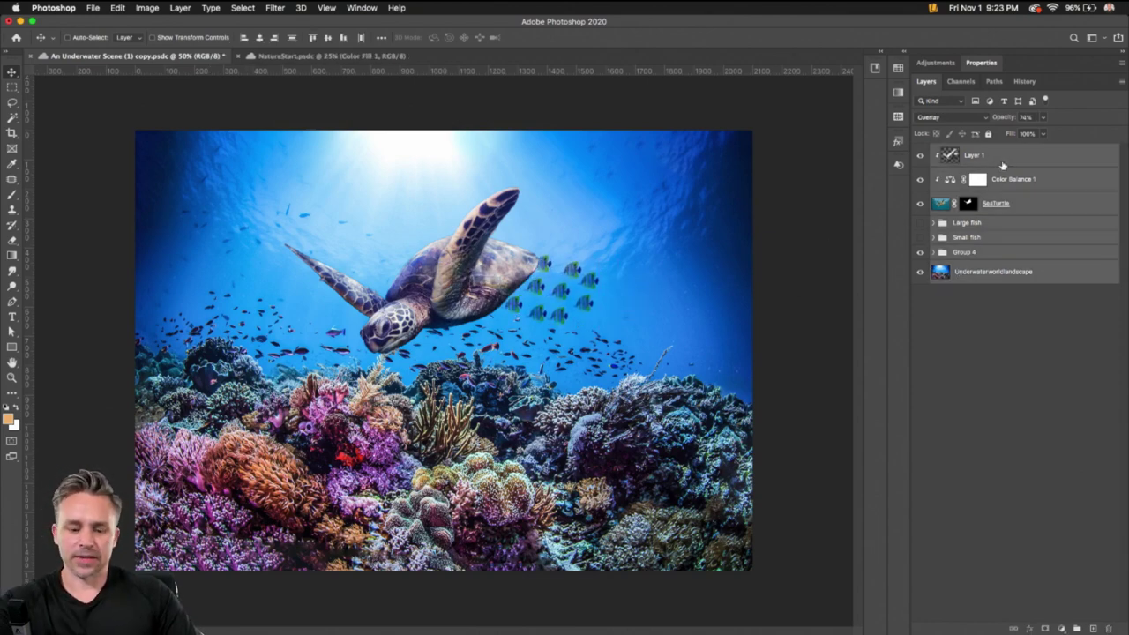
right_click(1008, 157)
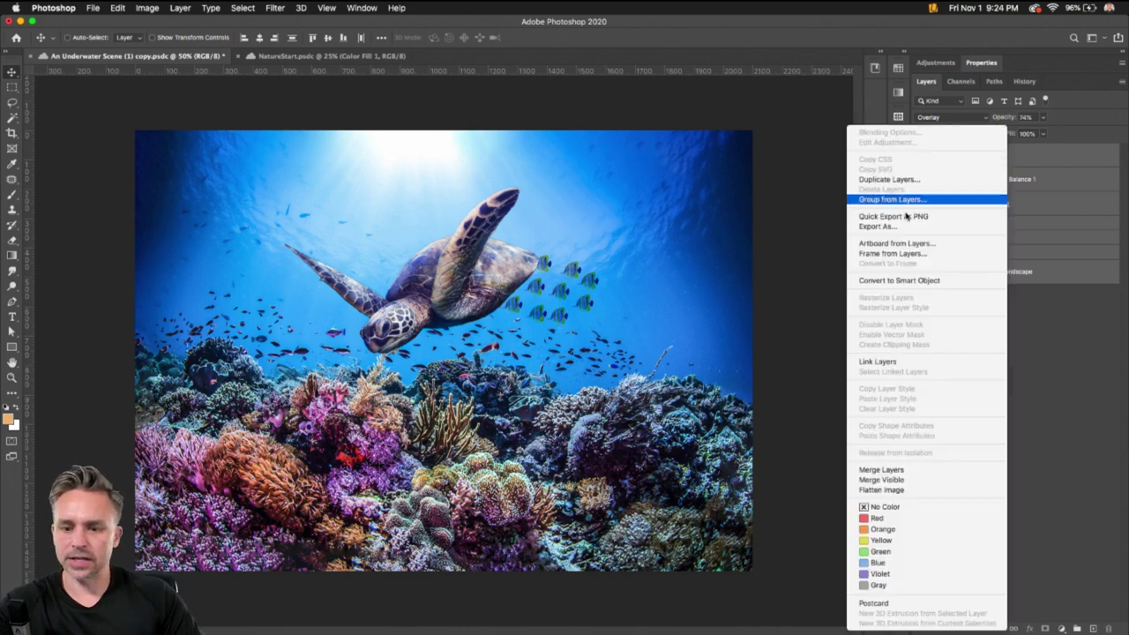
click(914, 279)
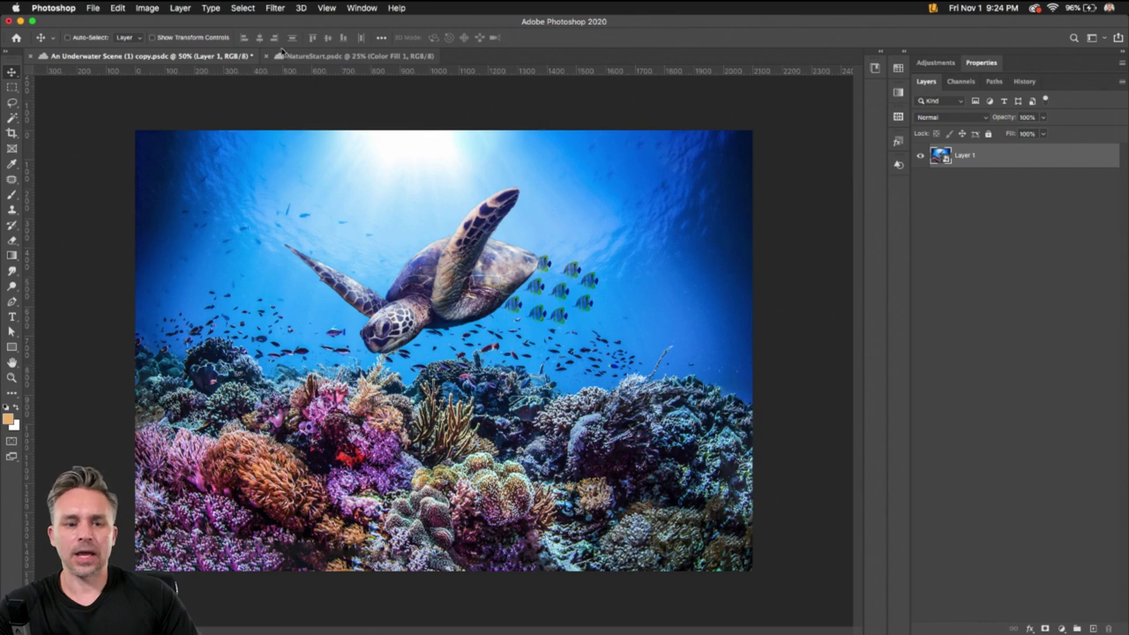
- Copy the merged Layer 1 into the NatureStart document and return to tabbed view
drag(285, 60, 842, 335)
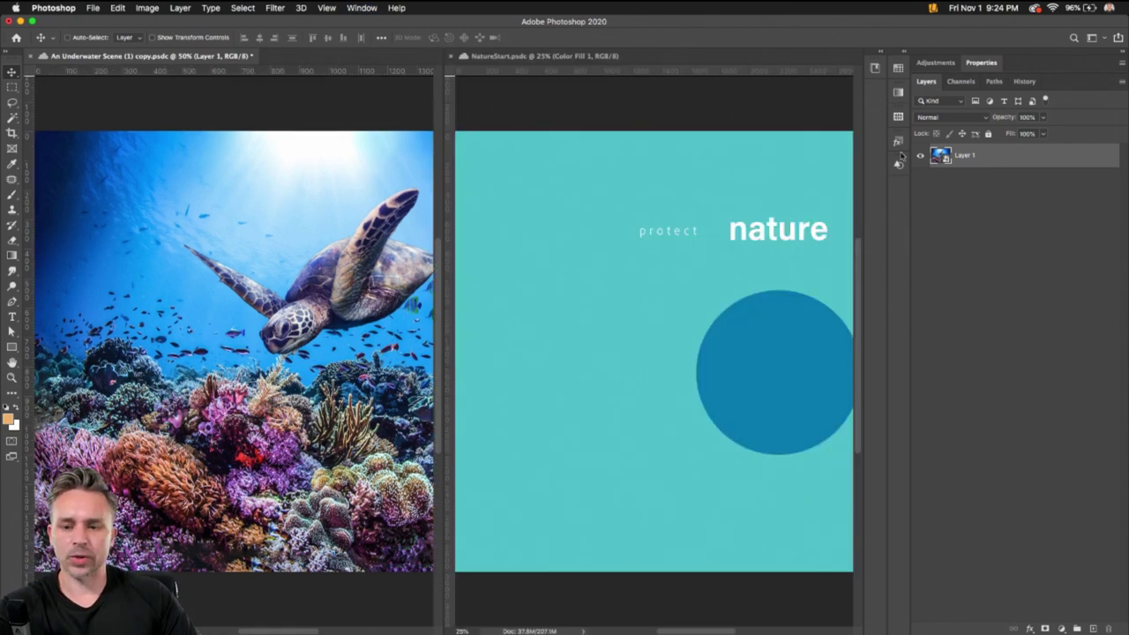
drag(994, 165, 639, 284)
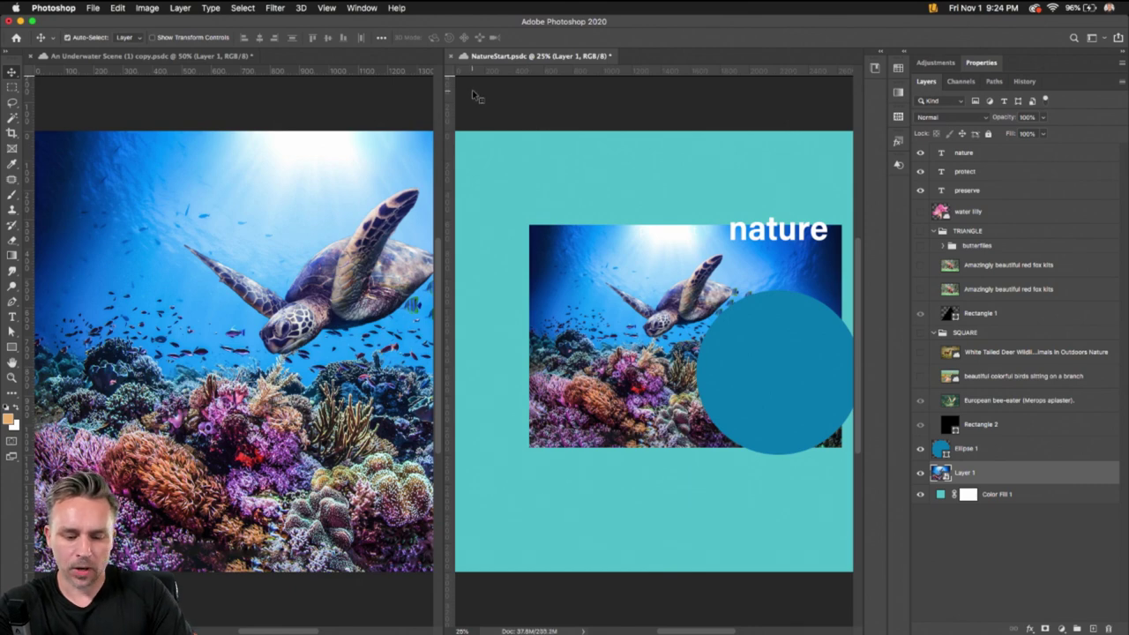
key(super+alt+shift+t)
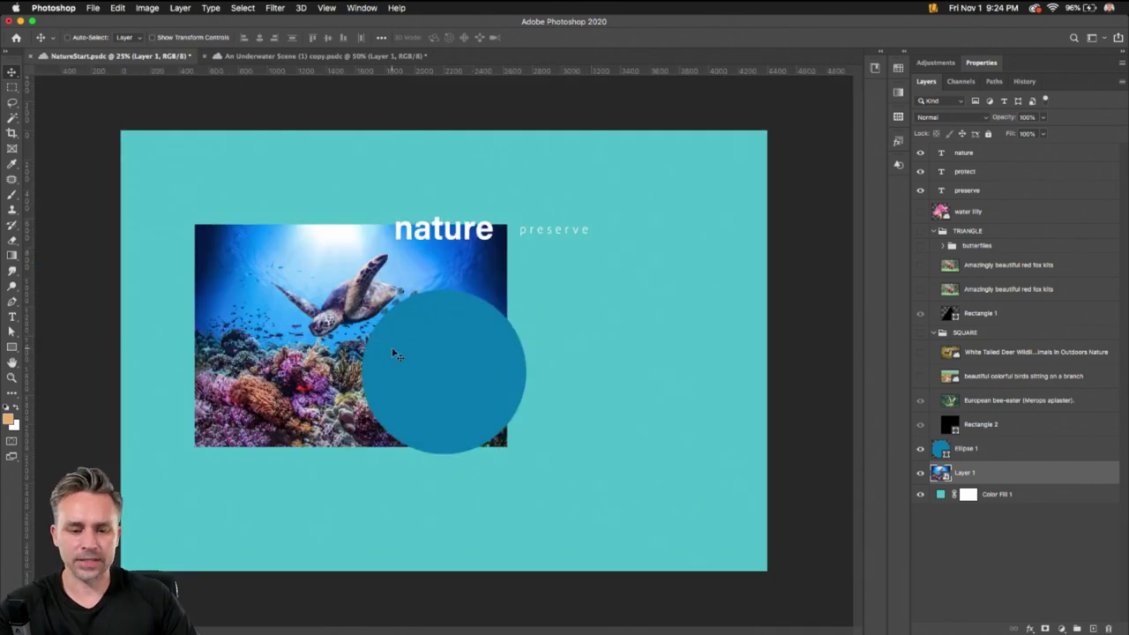
- Stack the underwater layer directly above Ellipse 1 and clip it into the circle
scroll(391, 347, up, 3)
drag(986, 472, 983, 426)
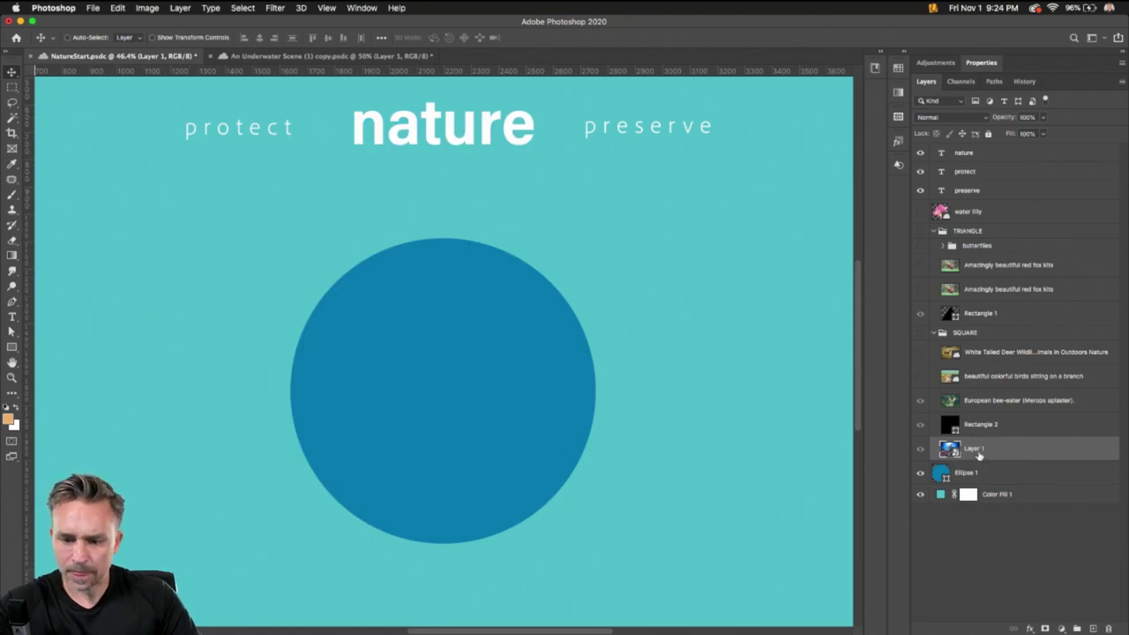
drag(979, 450, 970, 333)
drag(185, 263, 397, 352)
drag(979, 342, 975, 446)
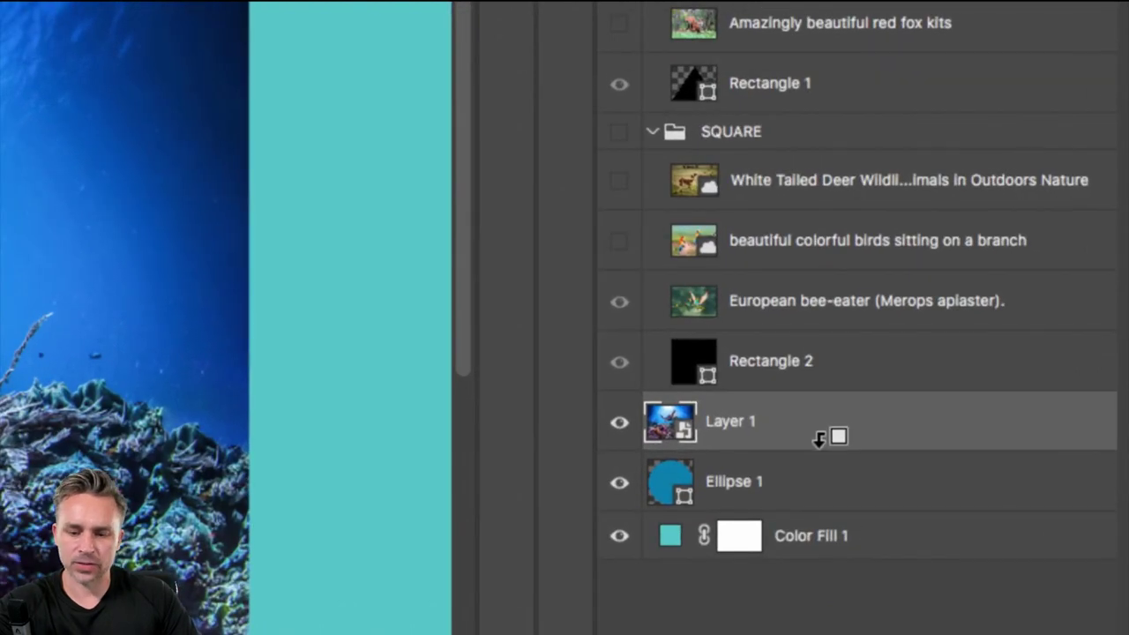
alt+click(819, 438)
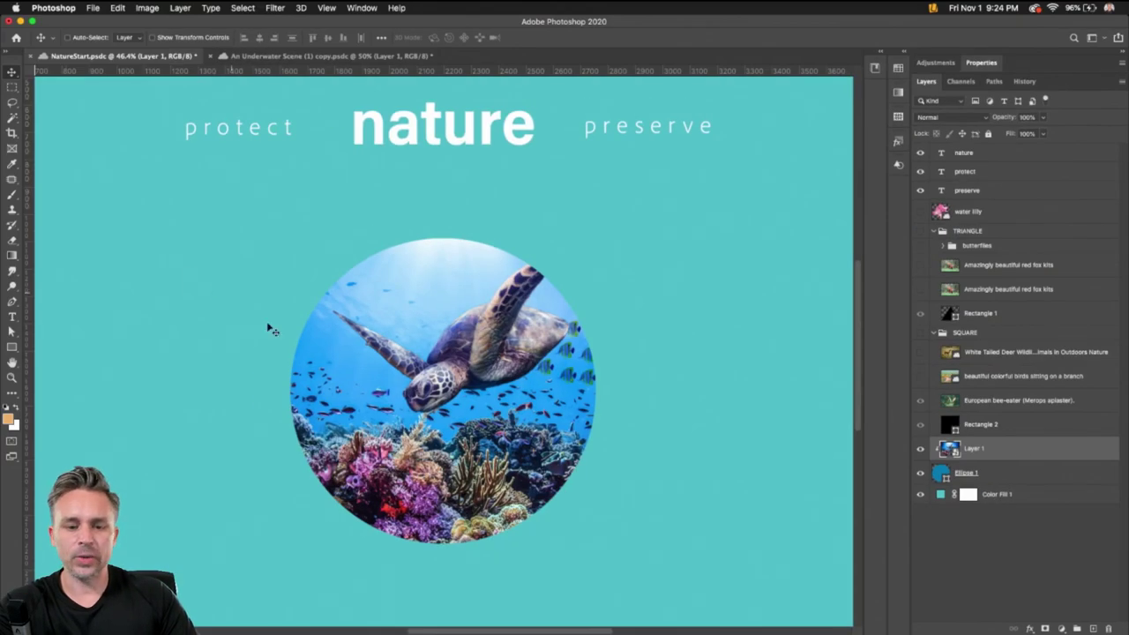
- Shift the underwater image rightward so the scene sits well inside the circle
drag(335, 358, 446, 371)
scroll(344, 305, up, 5)
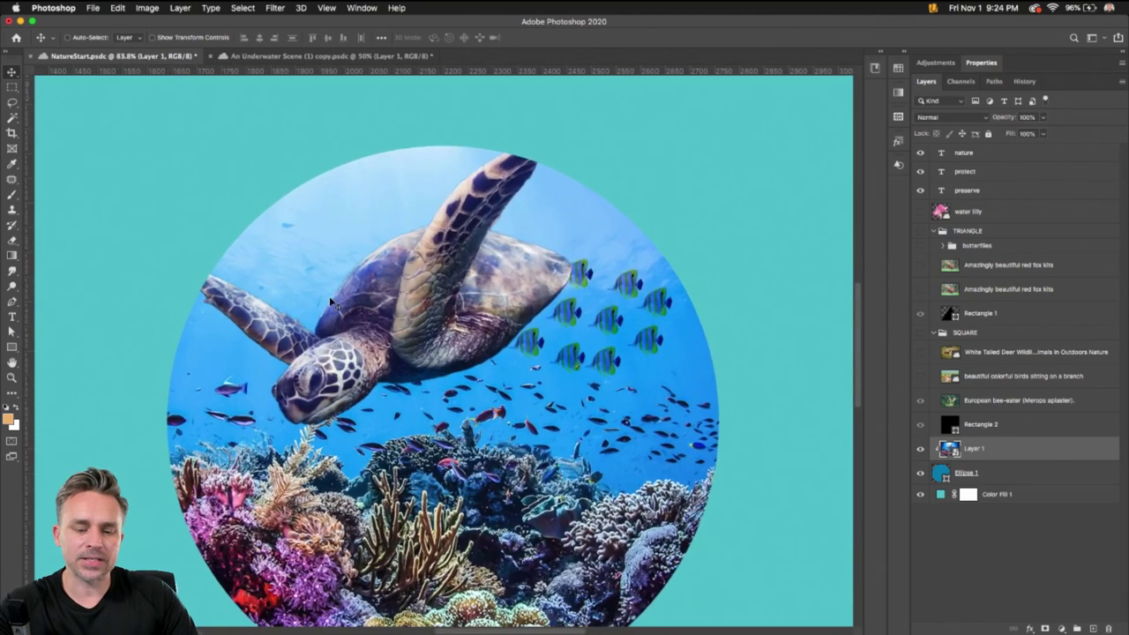
scroll(332, 303, down, 1)
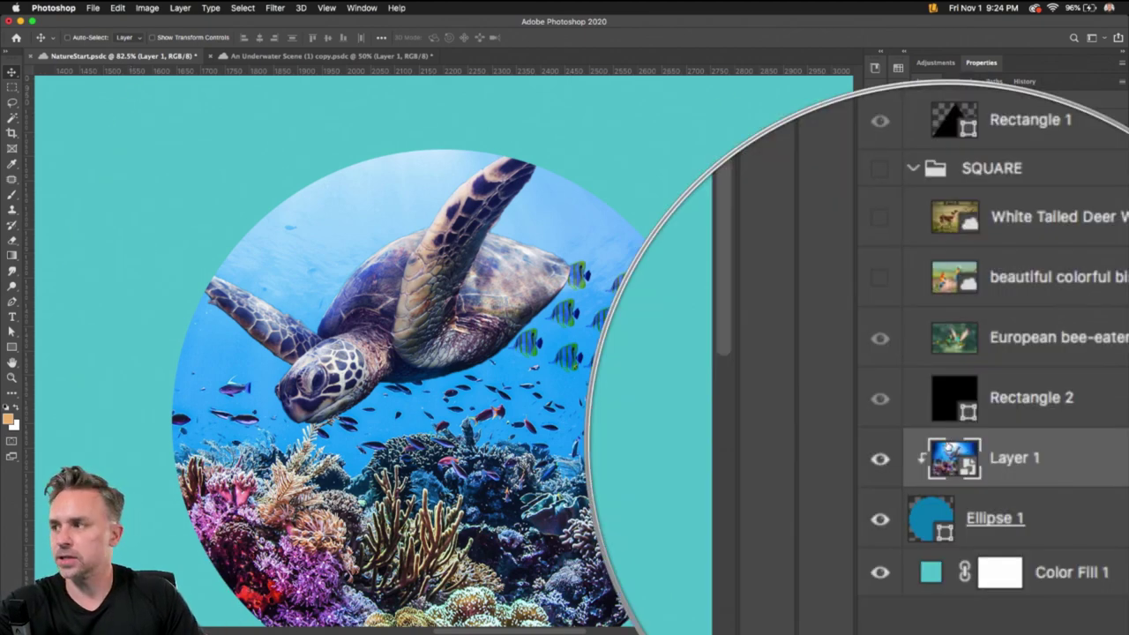
- Convert the underwater smart object back into layers
right_click(986, 455)
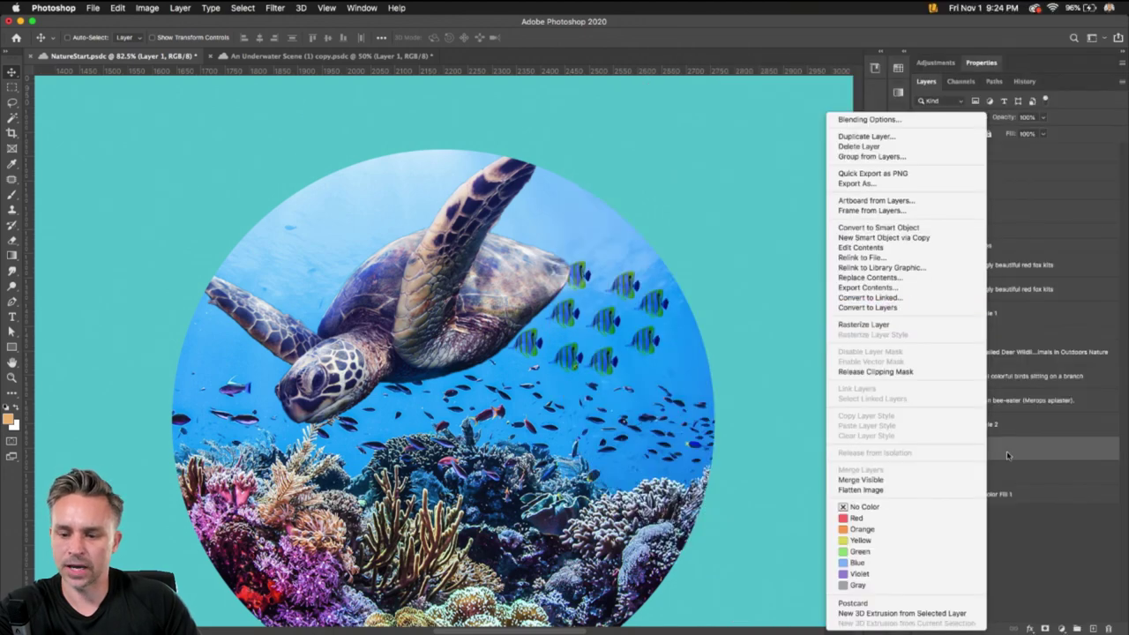
click(1005, 457)
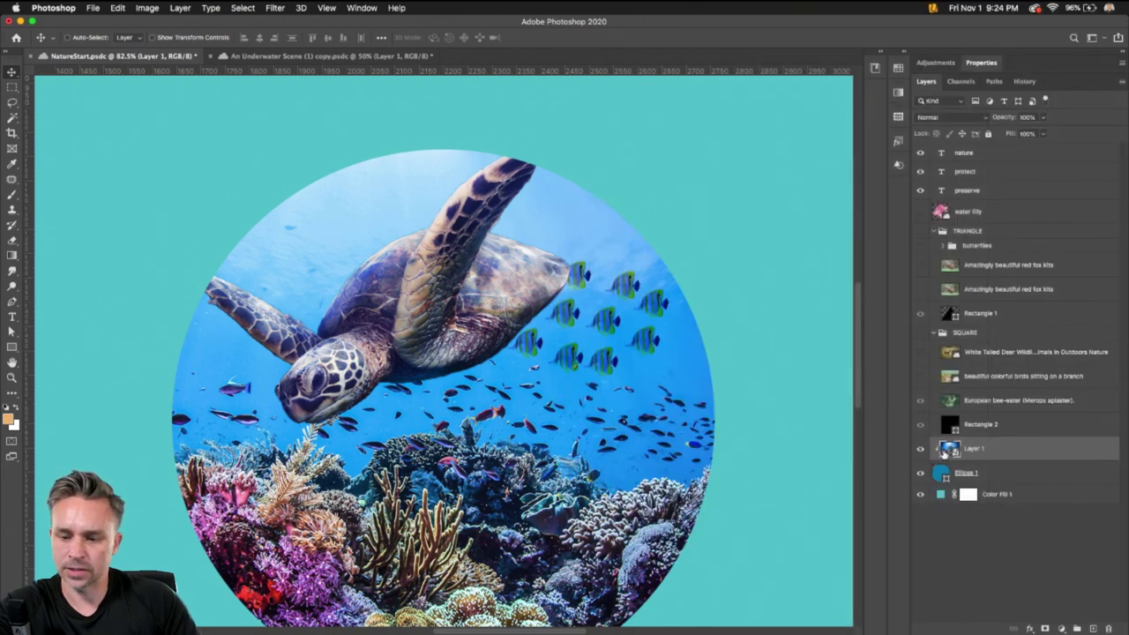
right_click(1010, 453)
key(Escape)
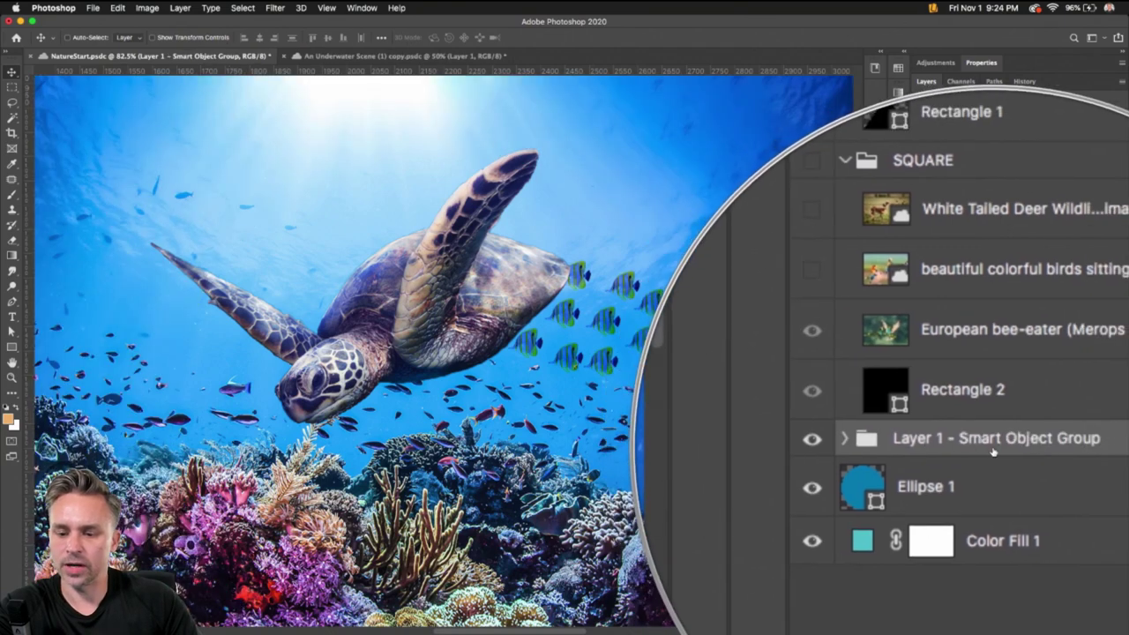
- Move Underwaterworldlandscape beneath SeaTurtle, clip it to Ellipse 1, and zoom out to view the layout
click(935, 444)
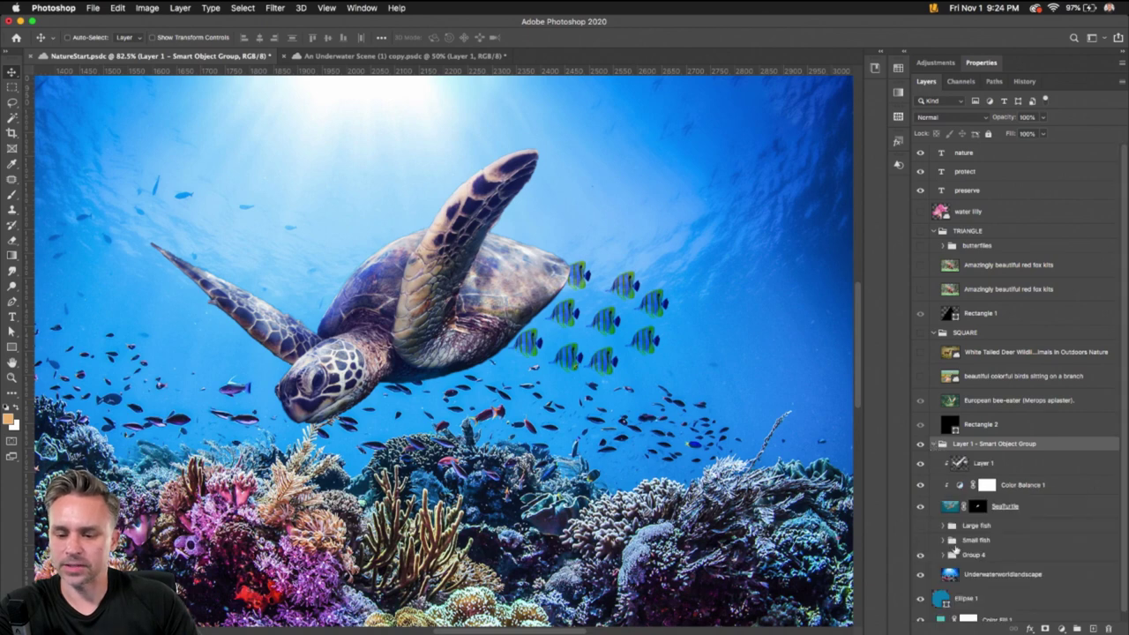
mouse_move(949, 574)
mouse_down()
mouse_move(960, 511)
mouse_move(945, 587)
mouse_up()
click(955, 591)
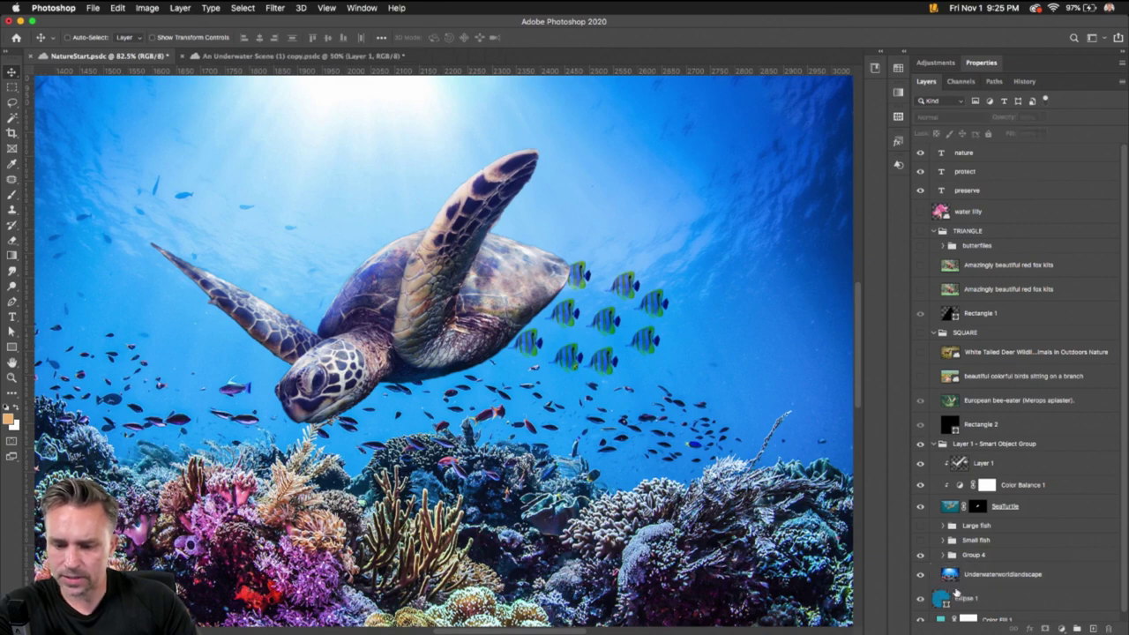
click(947, 598)
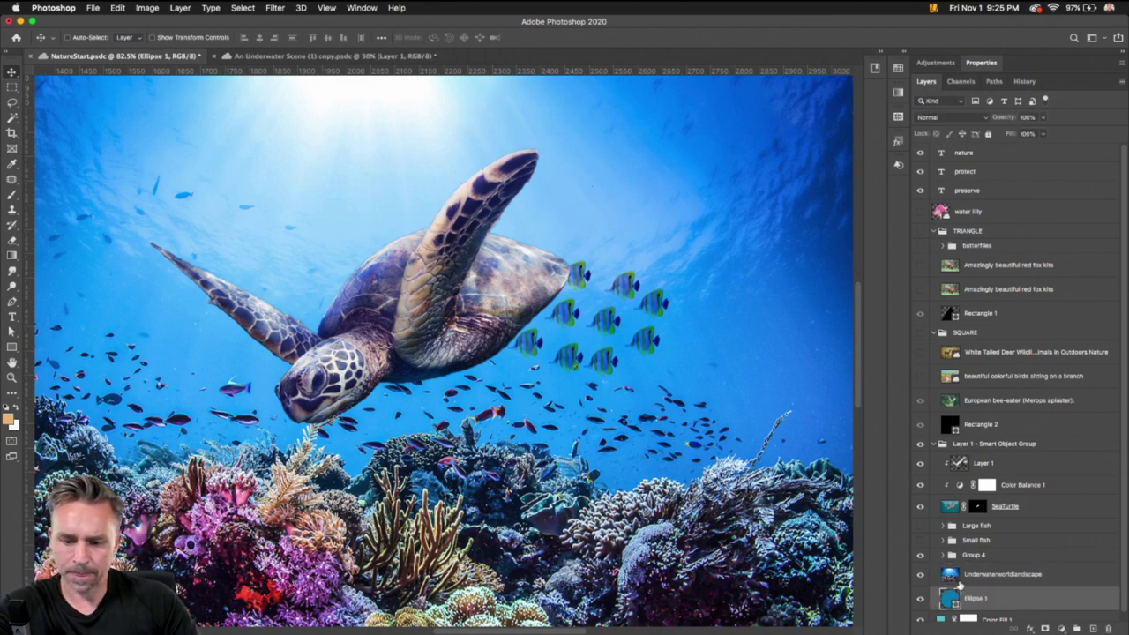
alt+click(963, 584)
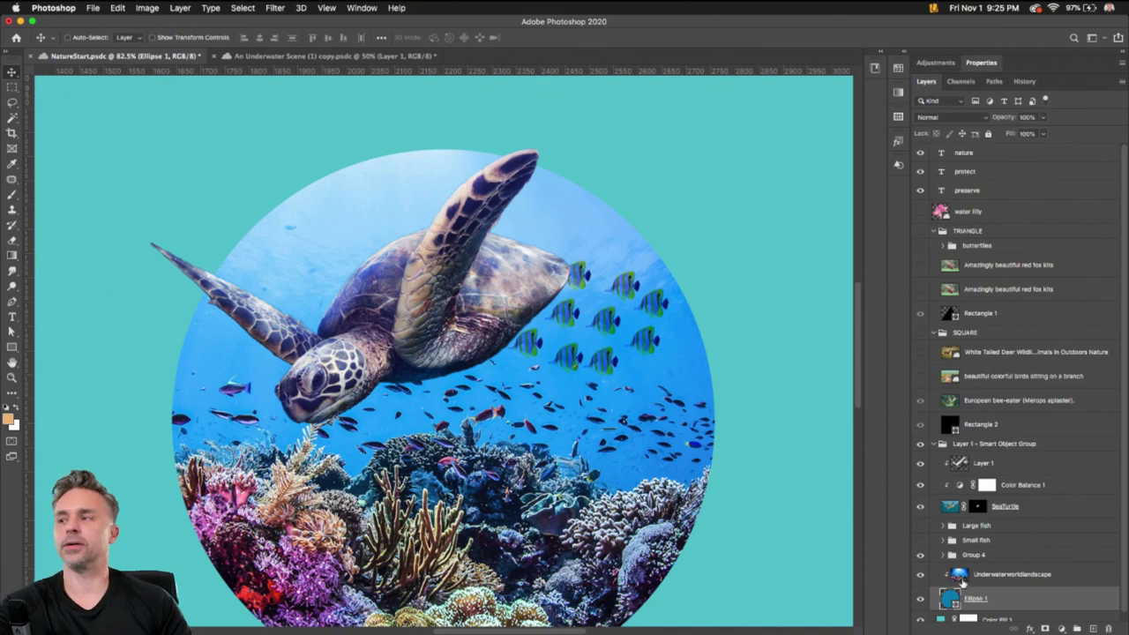
key(super+minus)
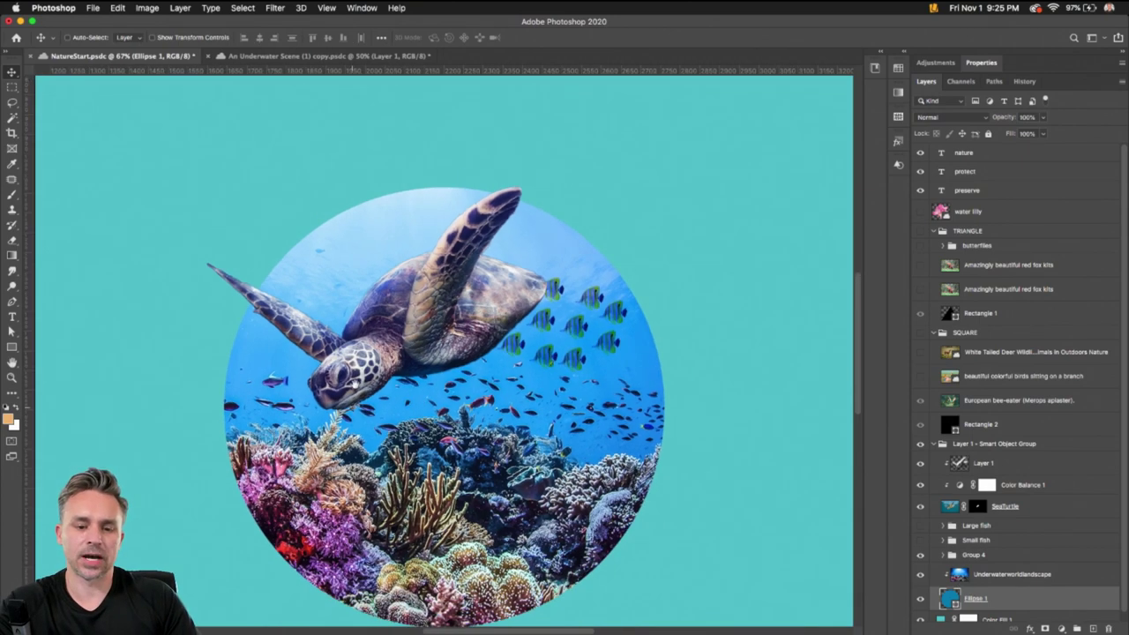
scroll(371, 362, down, 3)
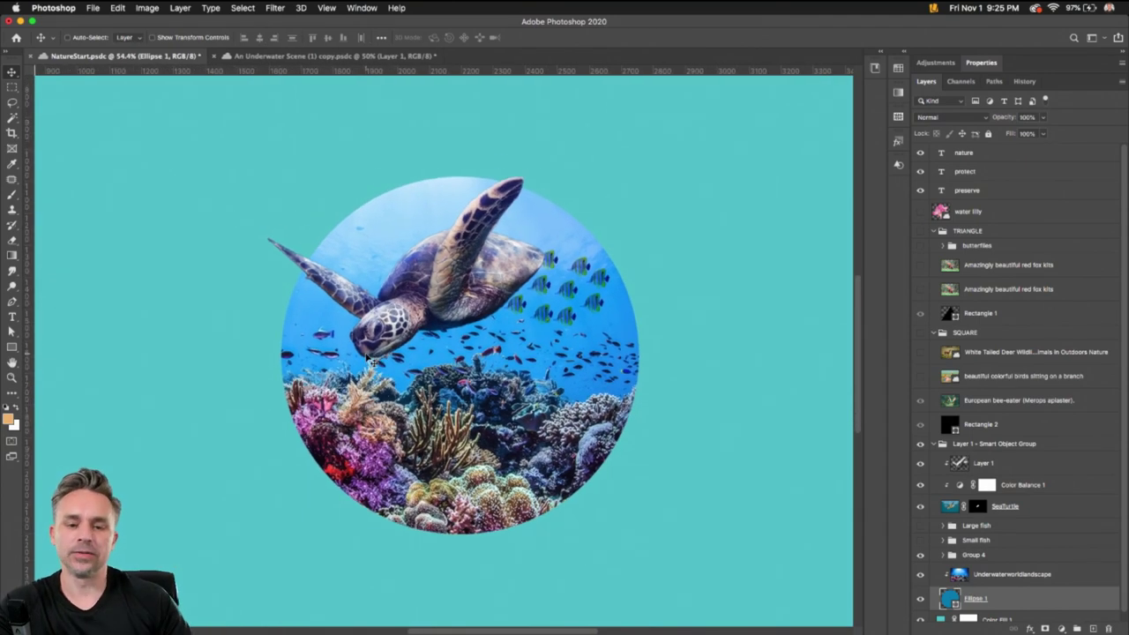
scroll(371, 362, down, 3)
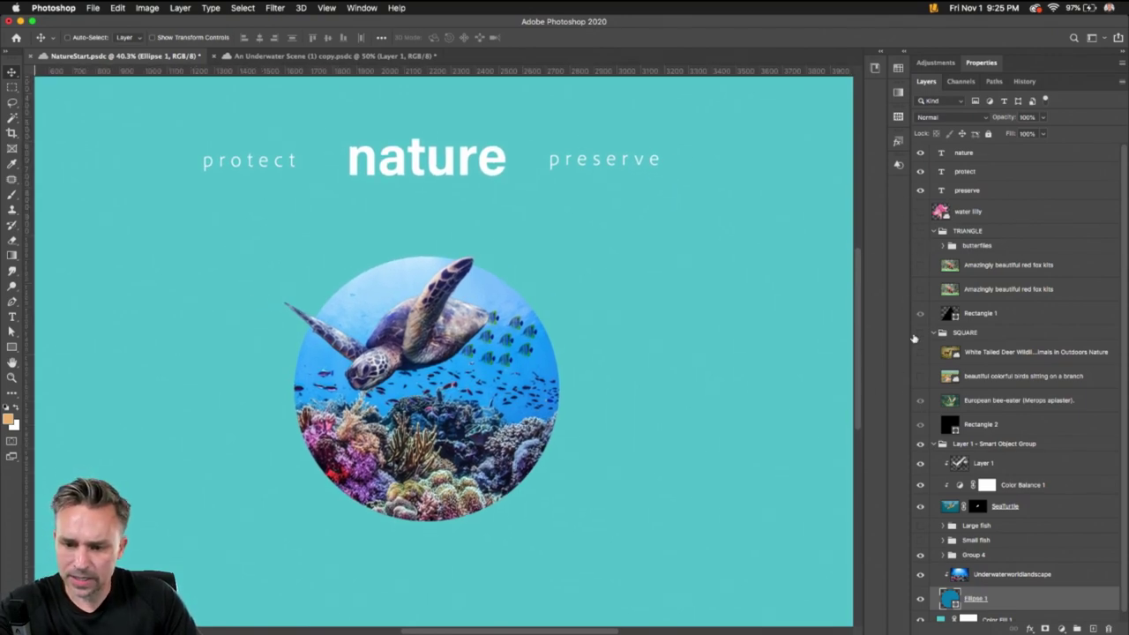
- Show the SQUARE group's bee-eater photo and turn on rulers
click(920, 333)
scroll(444, 271, up, 3)
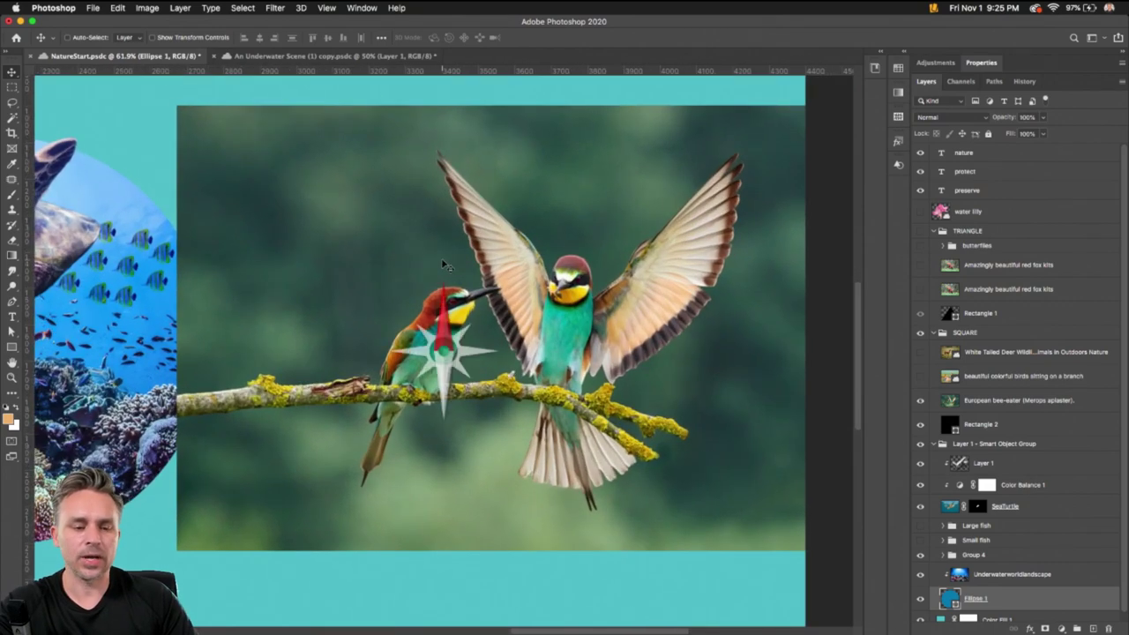
drag(315, 244, 527, 285)
key(super+r)
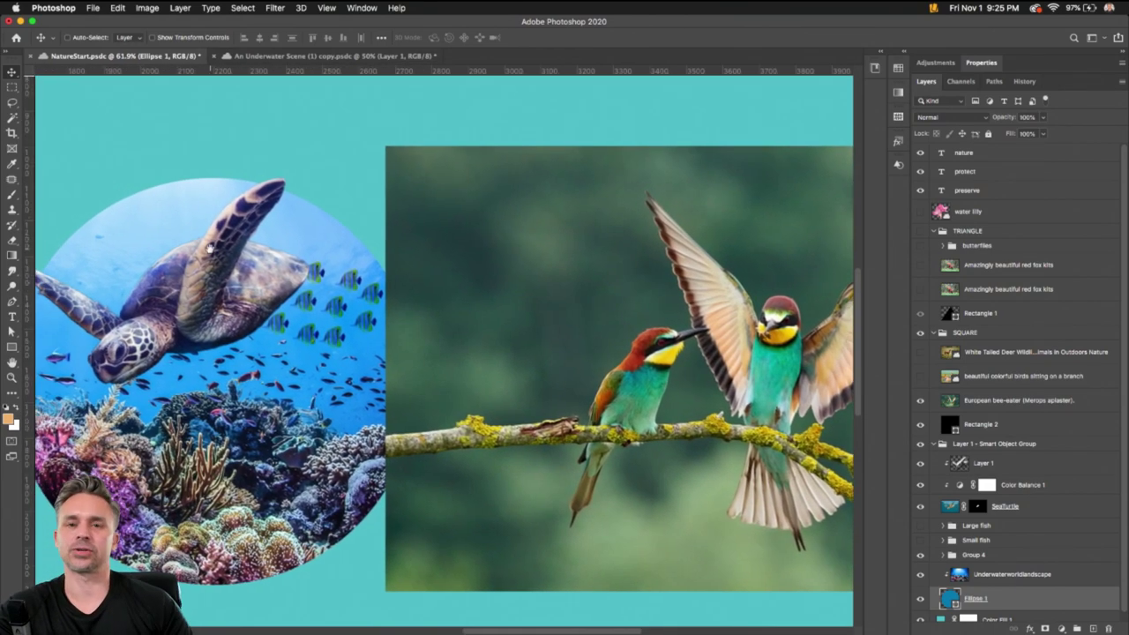
drag(598, 295, 444, 272)
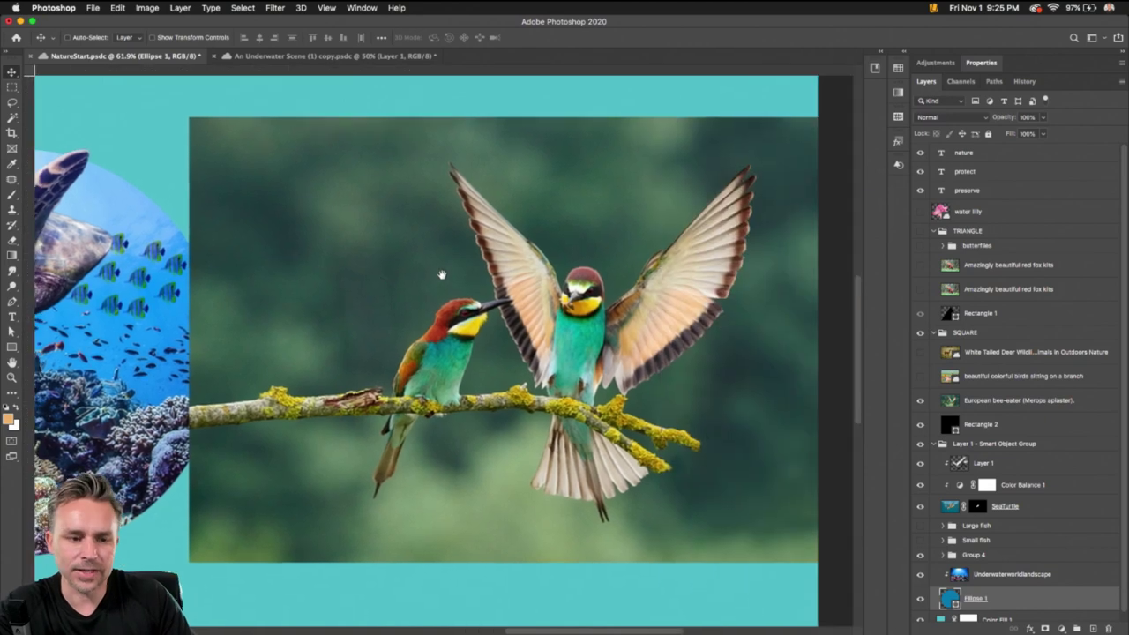
- With the Object Selection Tool, select both bee-eaters and their mossy branch
click(12, 117)
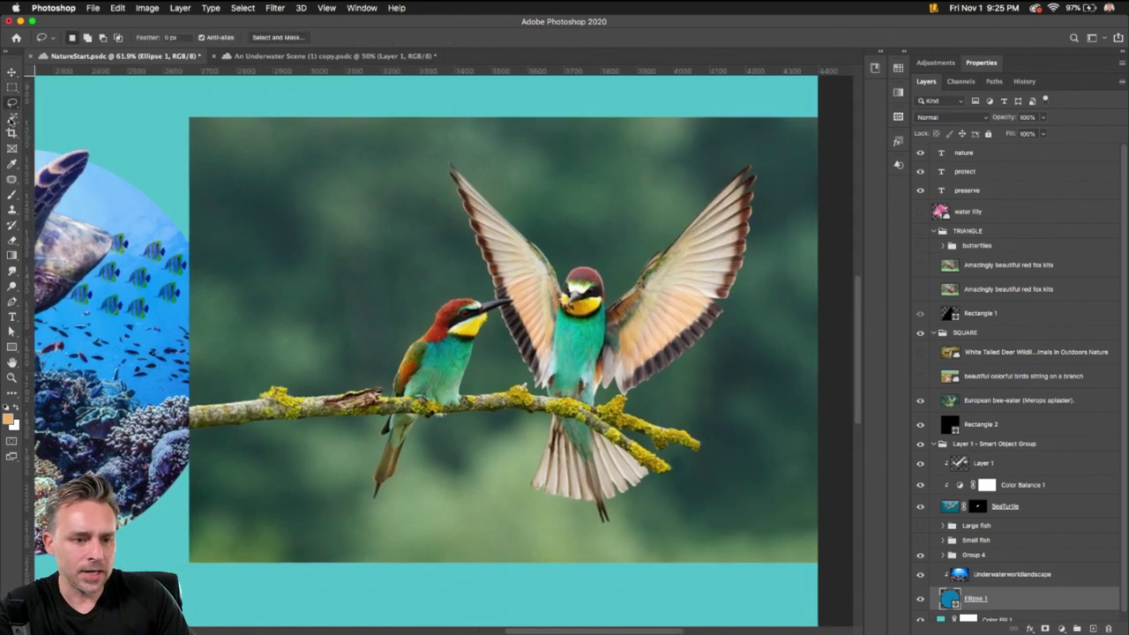
click(11, 118)
click(71, 117)
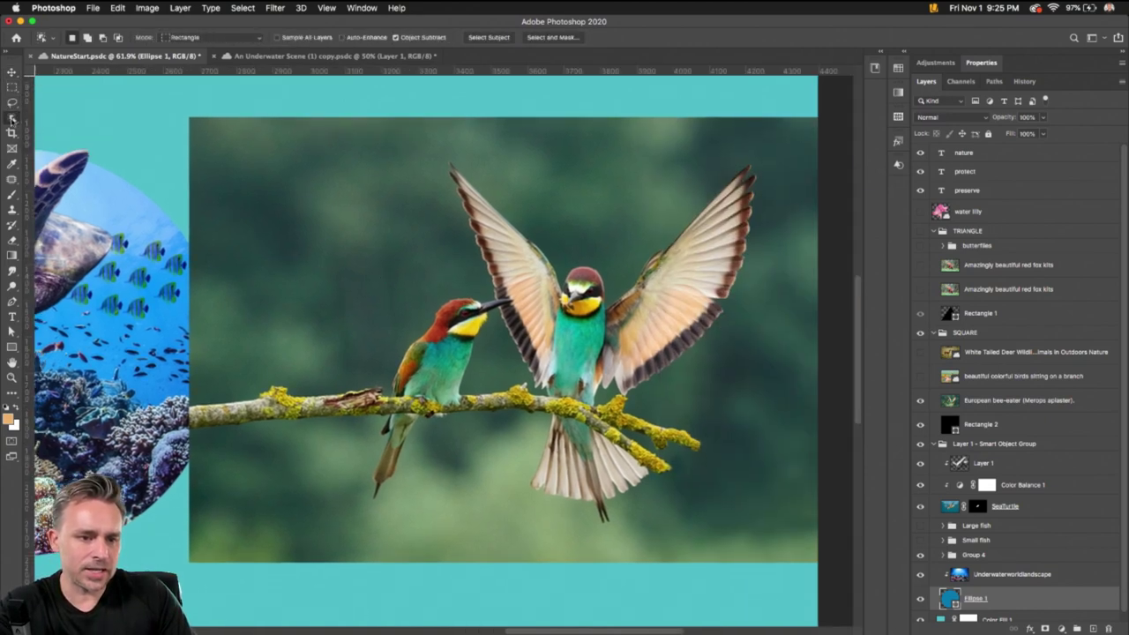
click(12, 118)
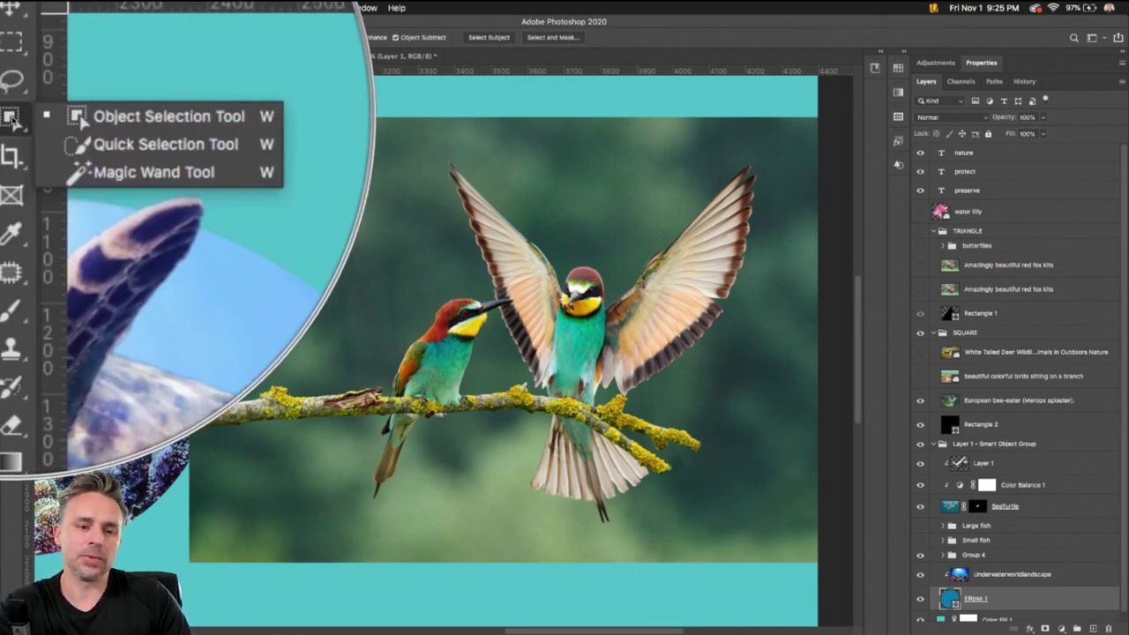
click(48, 118)
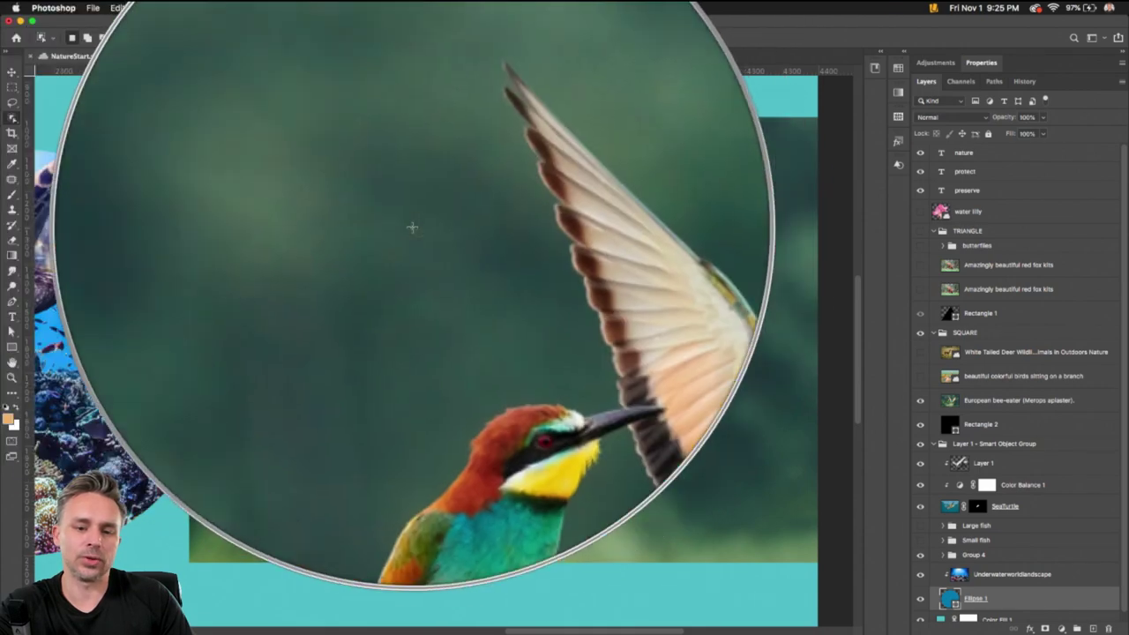
scroll(389, 255, up, 3)
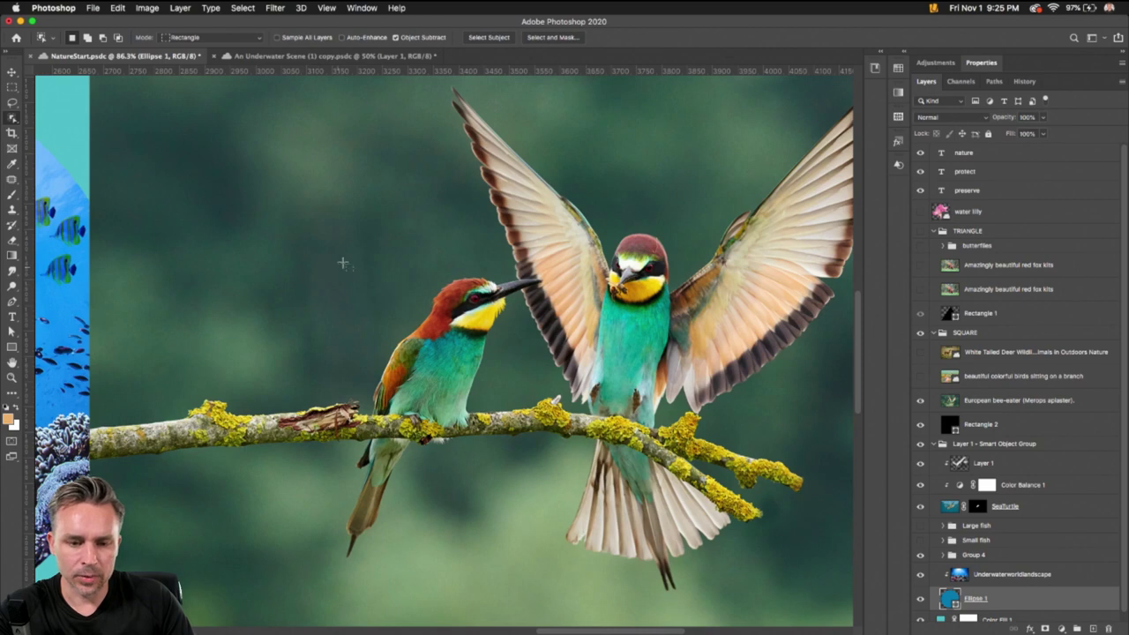
drag(346, 257, 540, 492)
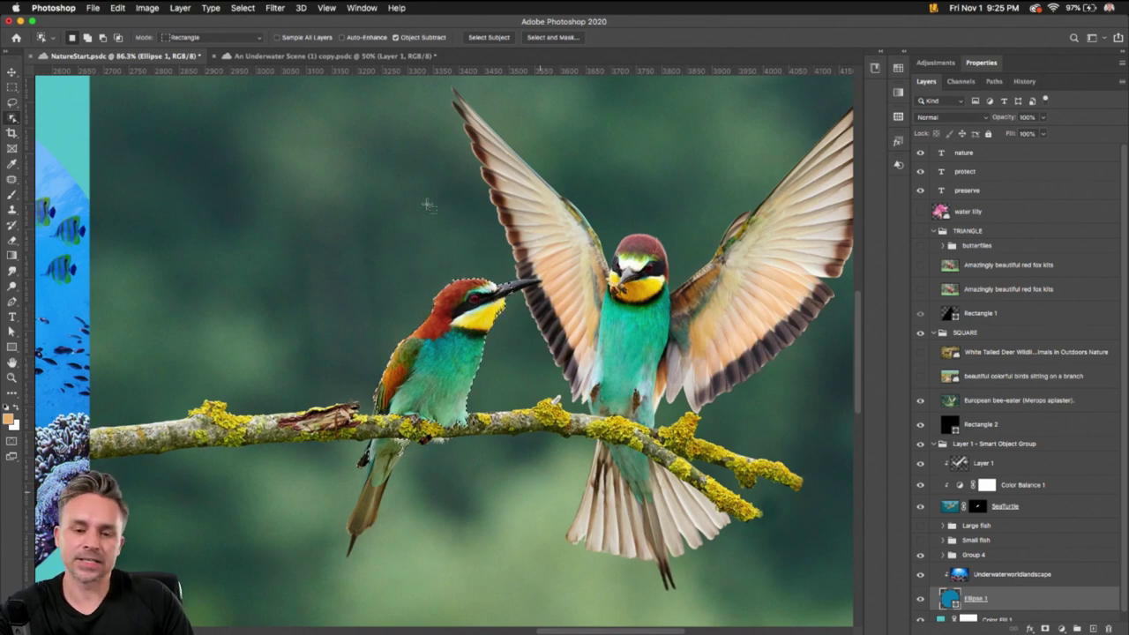
scroll(367, 299, right, 3)
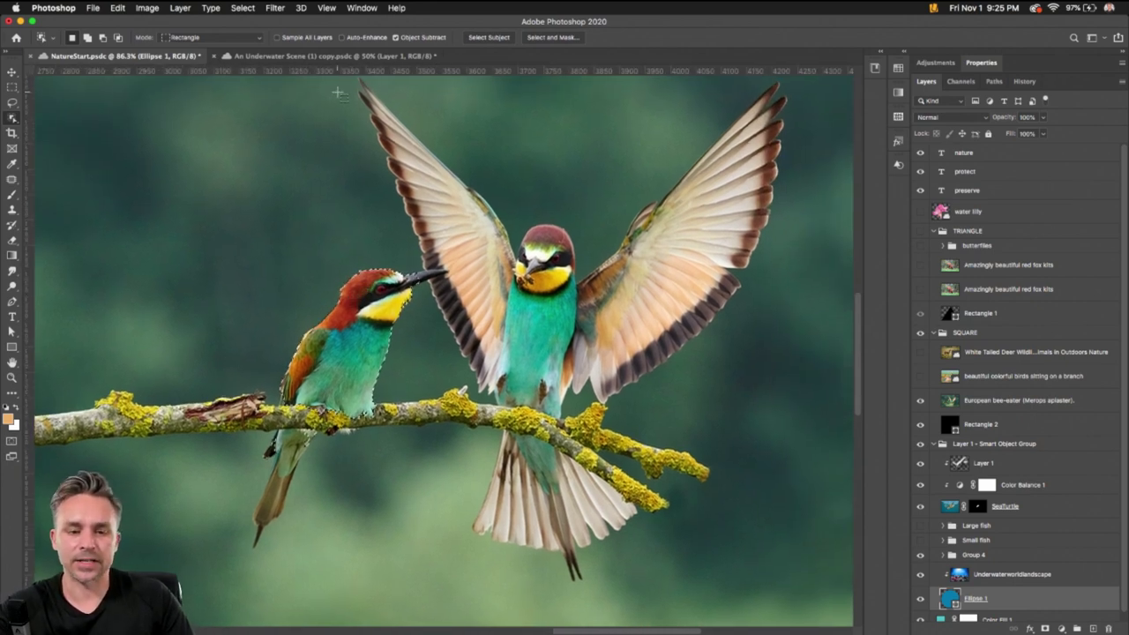
scroll(344, 121, down, 2)
drag(359, 111, 761, 569)
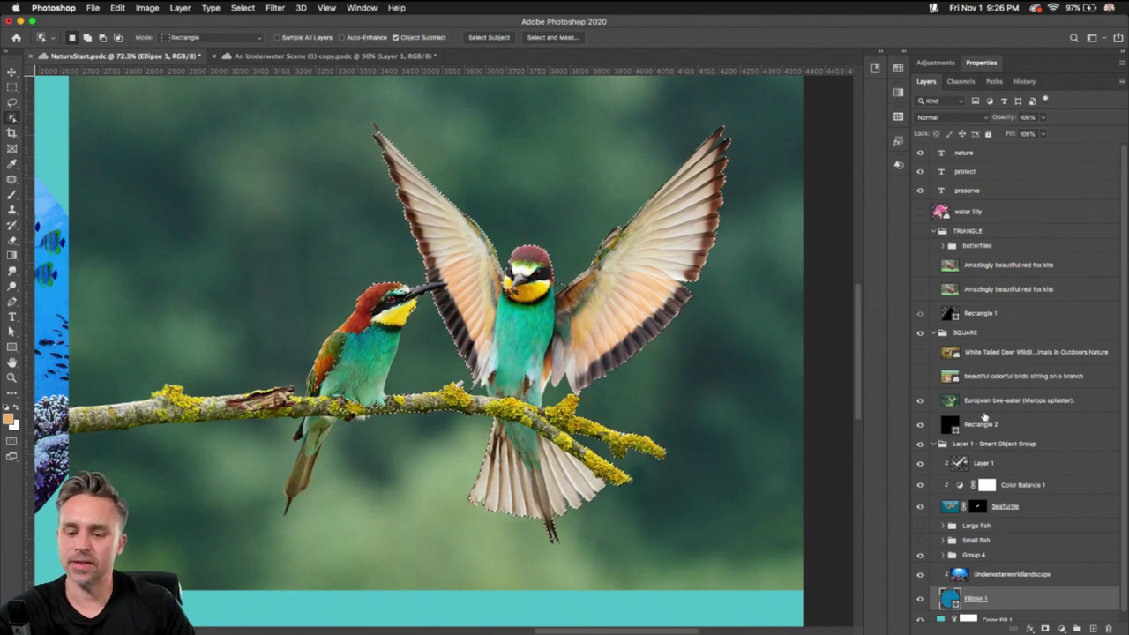
- Clip the lower bee-eater photo copy into the Rectangle 2 square
click(1015, 506)
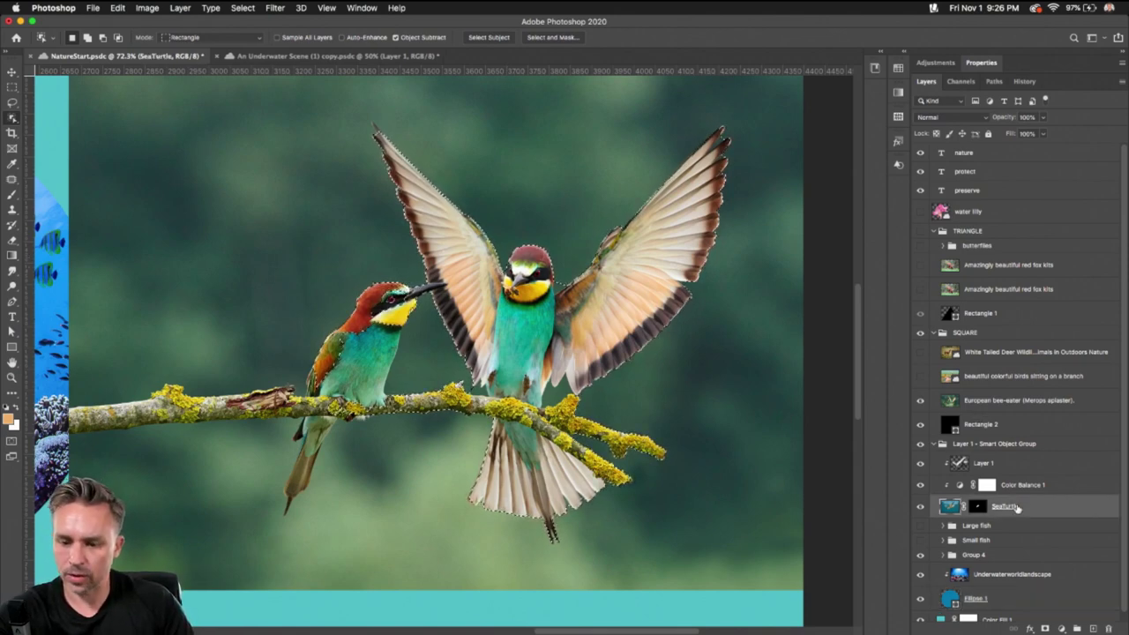
click(1009, 412)
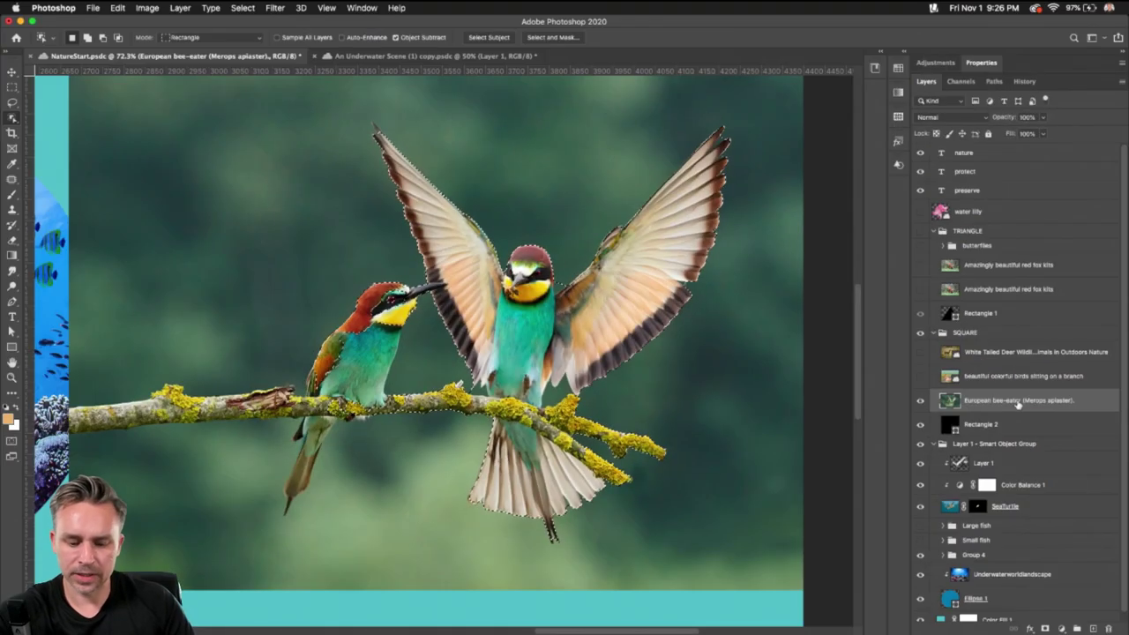
key(super+j)
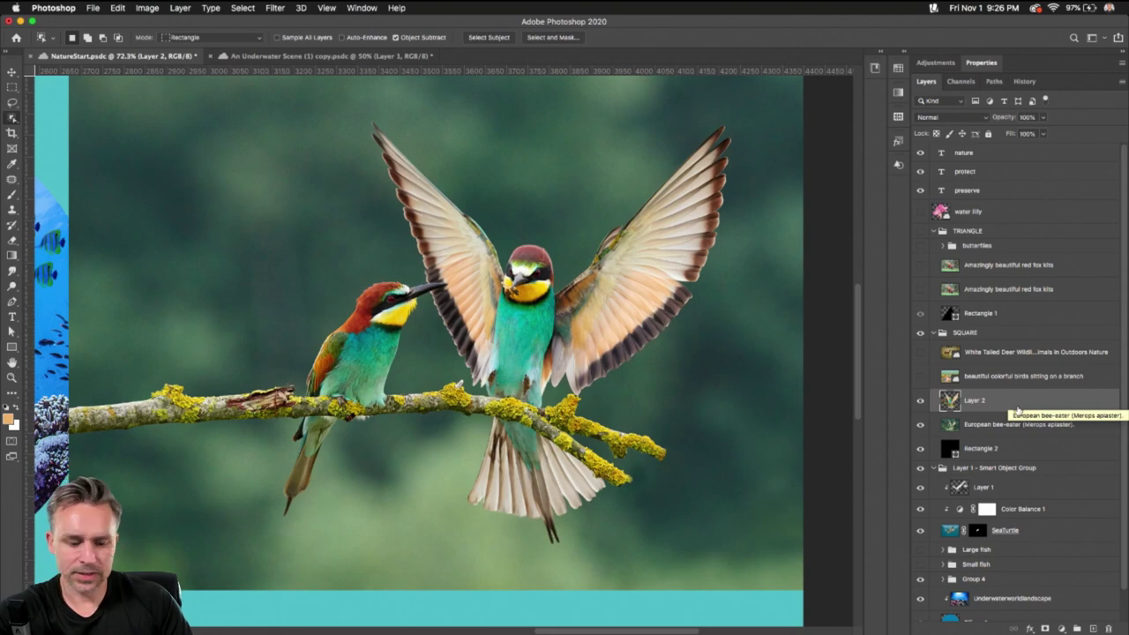
key(super+z)
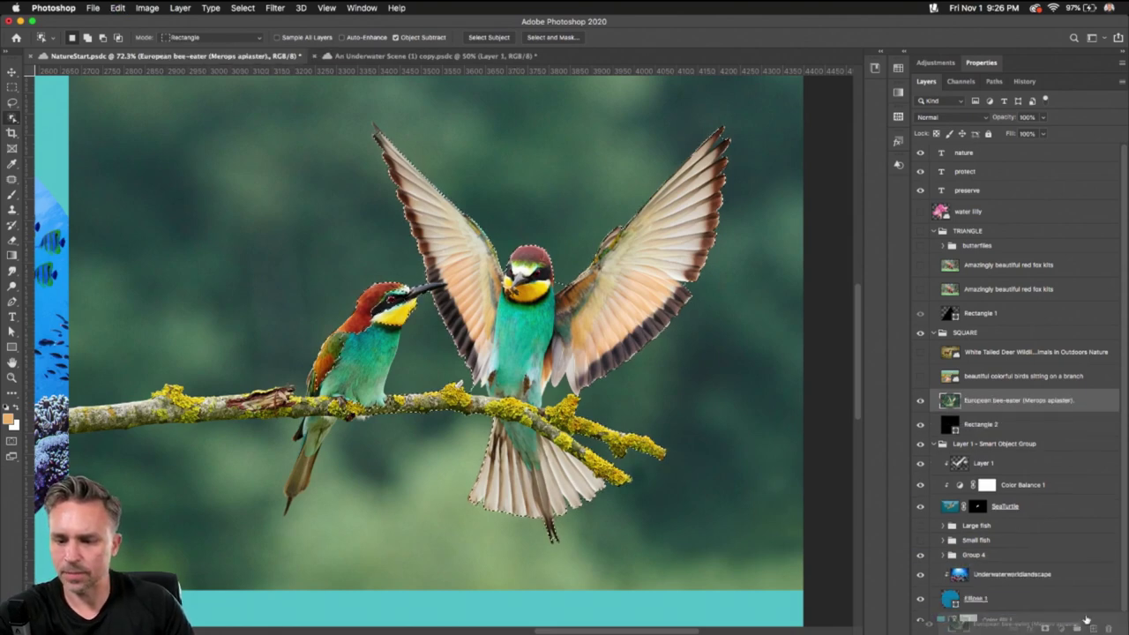
click(981, 429)
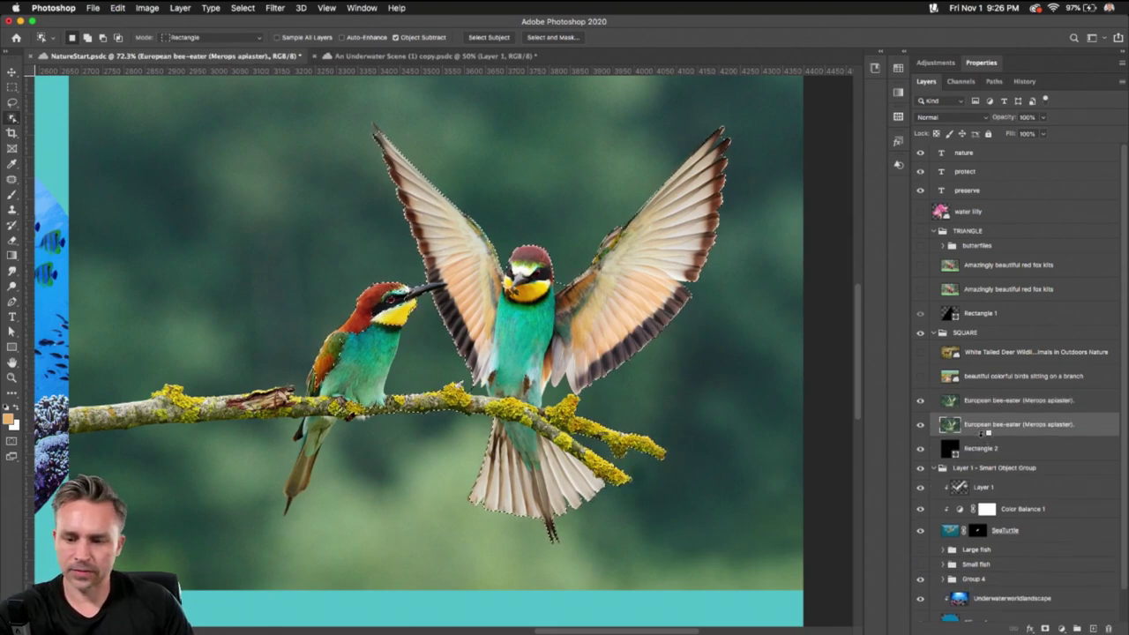
alt+click(984, 436)
- Add a layer mask to the upper bee-eater copy from the bird selection
click(996, 404)
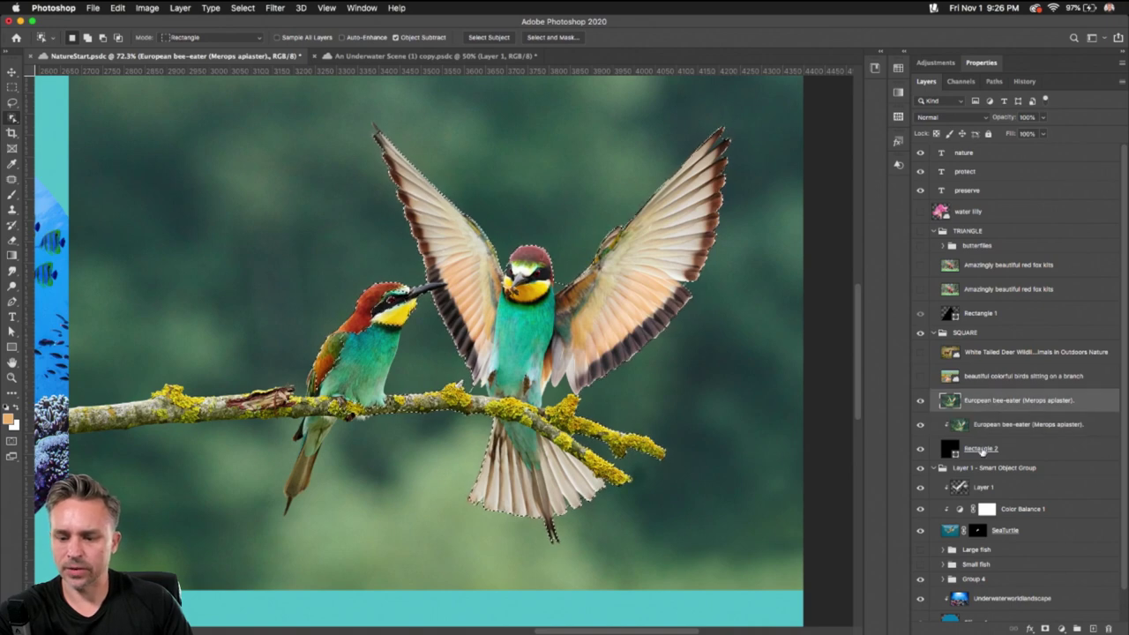
click(1046, 628)
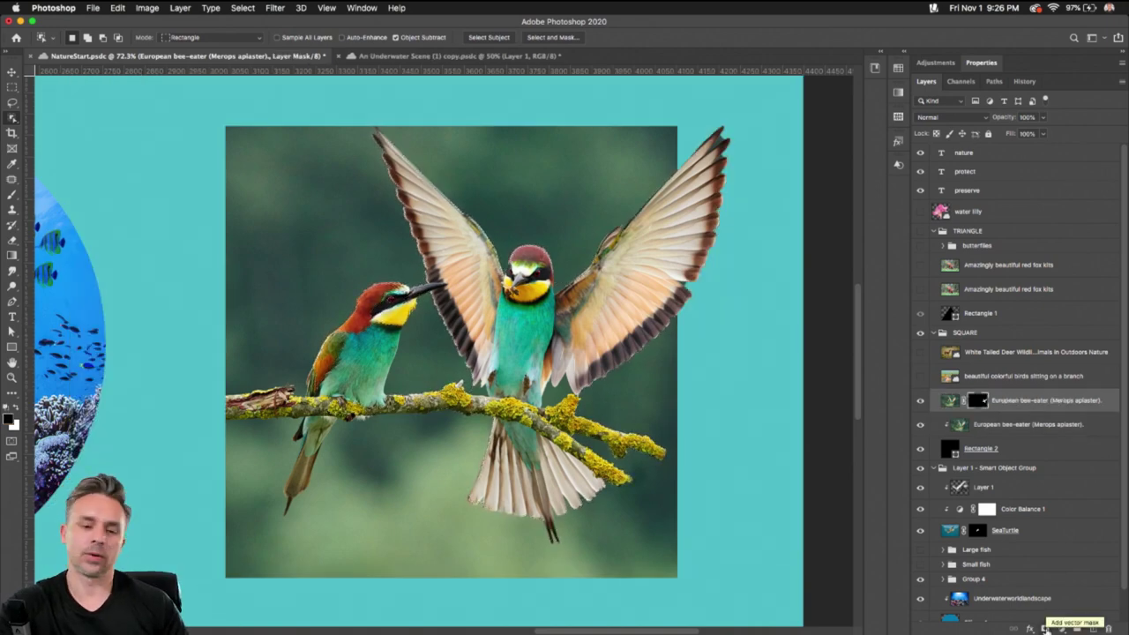
scroll(263, 303, down, 5)
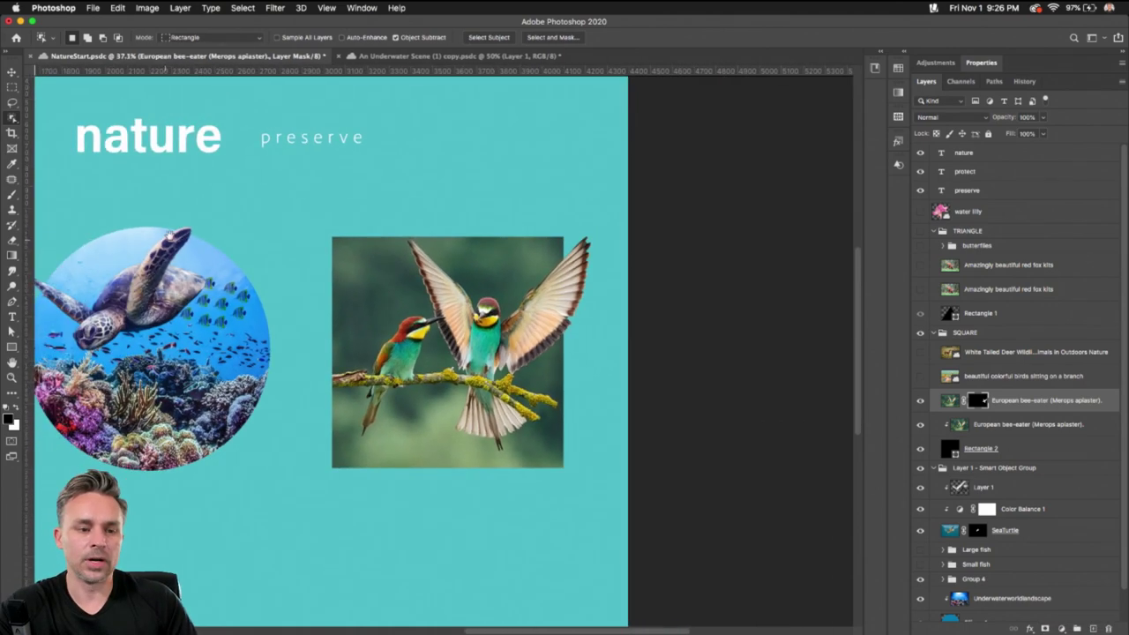
- Show the TRIANGLE group's black triangle and switch to the Move tool
scroll(265, 283, left, 5)
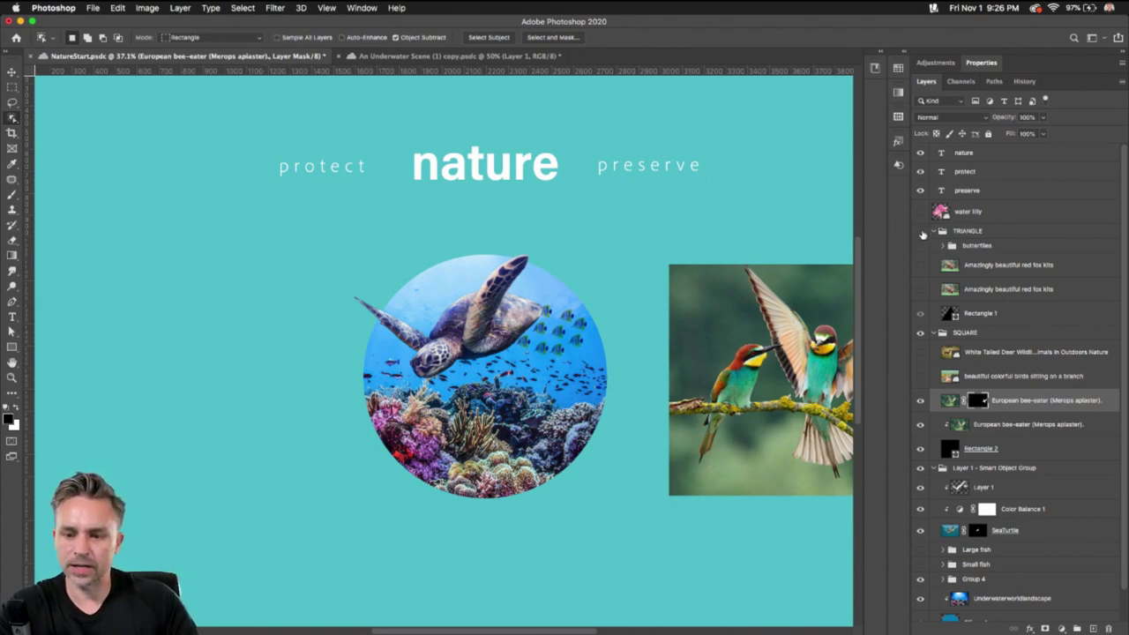
click(921, 231)
click(967, 231)
click(12, 73)
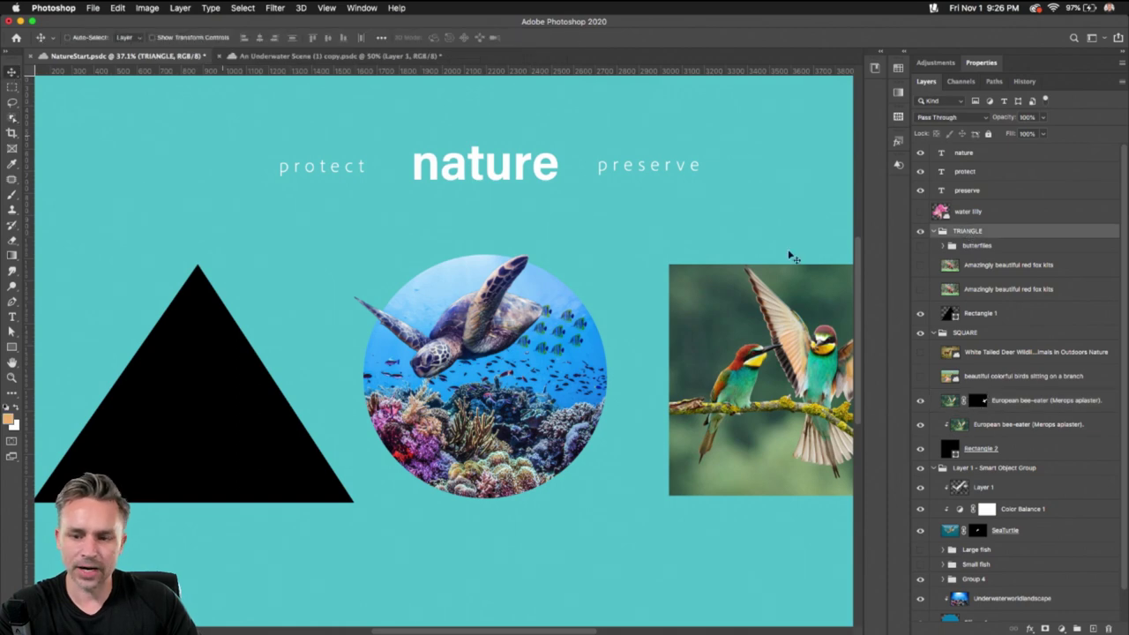
- Show the fox kits photo, clip it into Rectangle 1's triangle, and reveal the upper fox copy
click(920, 290)
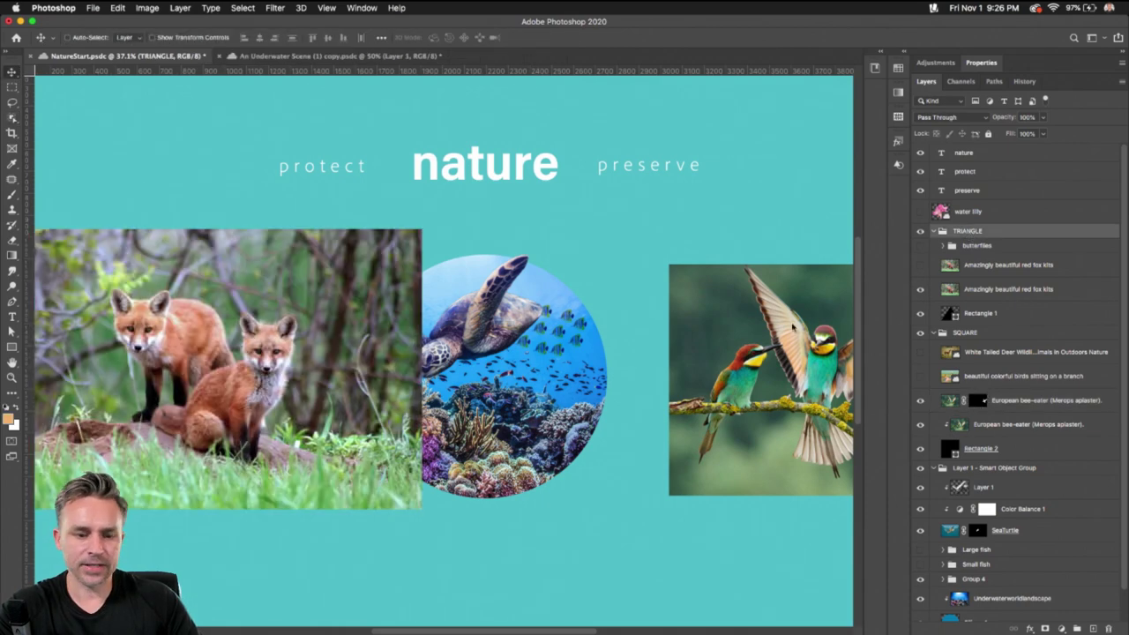
click(1011, 290)
scroll(399, 290, left, 10)
key(super+r)
scroll(399, 290, up, 3)
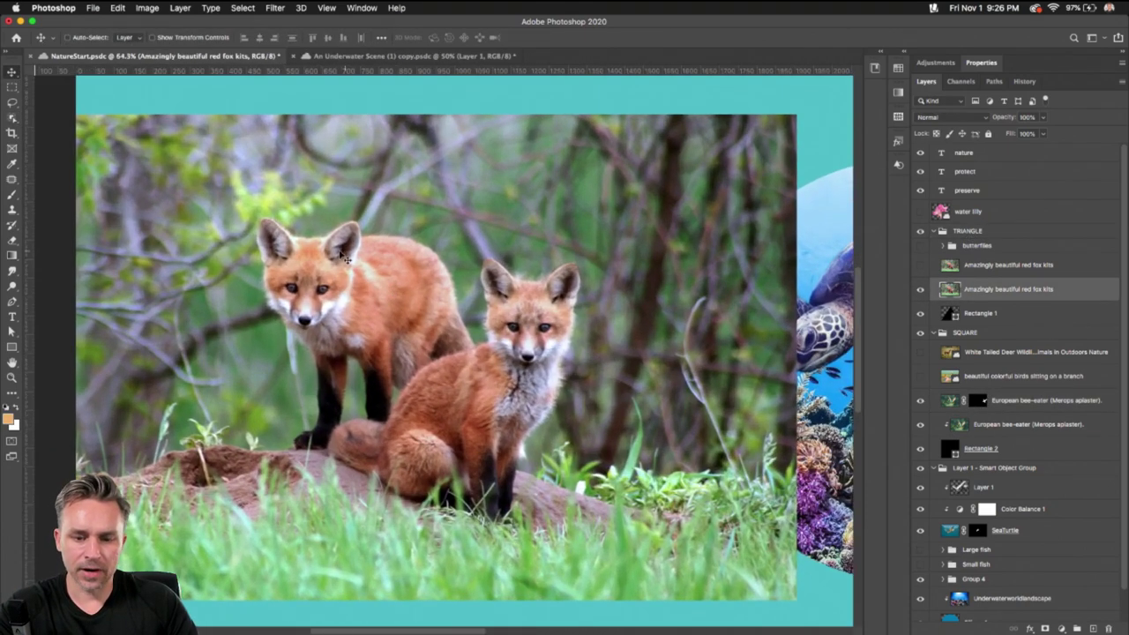
click(920, 290)
click(920, 290)
alt+click(968, 300)
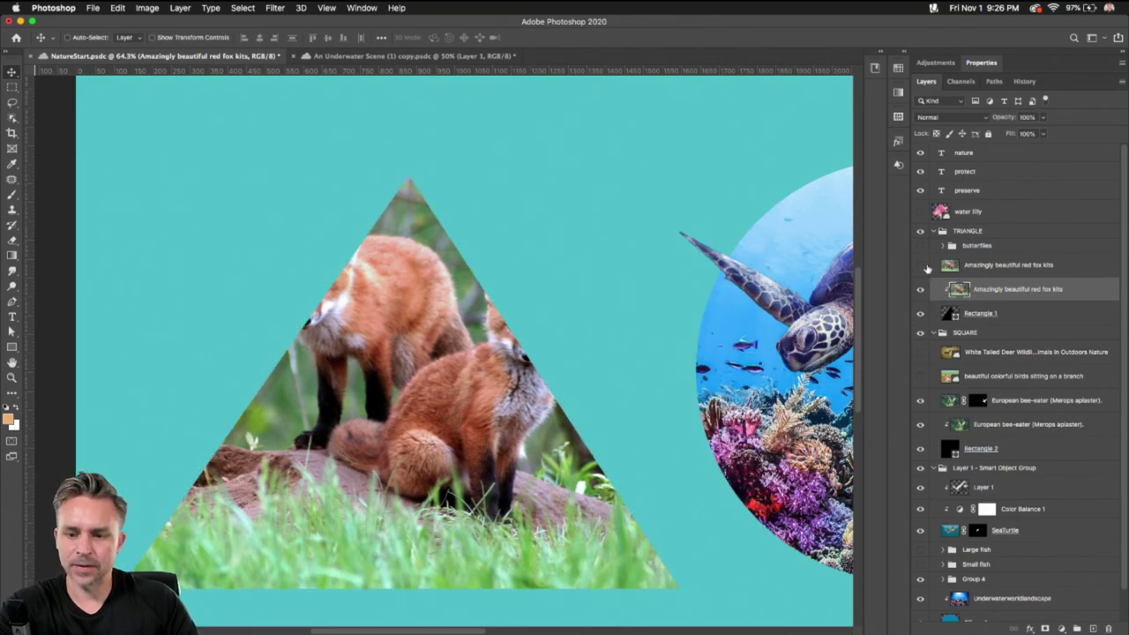
click(920, 266)
click(1012, 267)
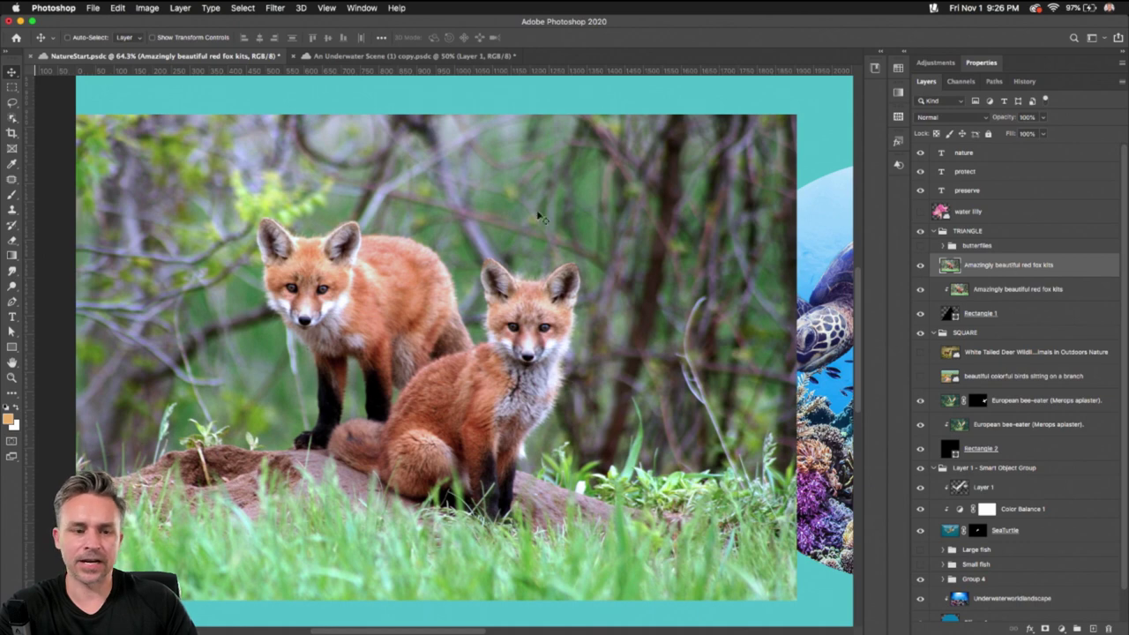
- Refine the upper fox copy's layer mask in Properties, then zoom out and pan to the bee-eater square
click(13, 117)
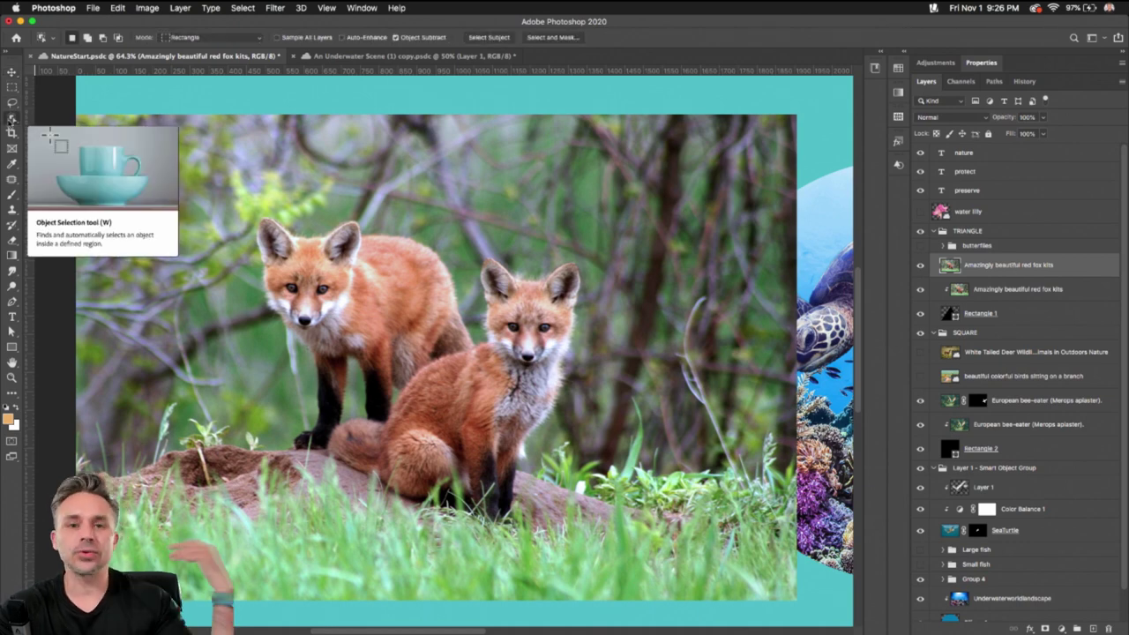
click(11, 72)
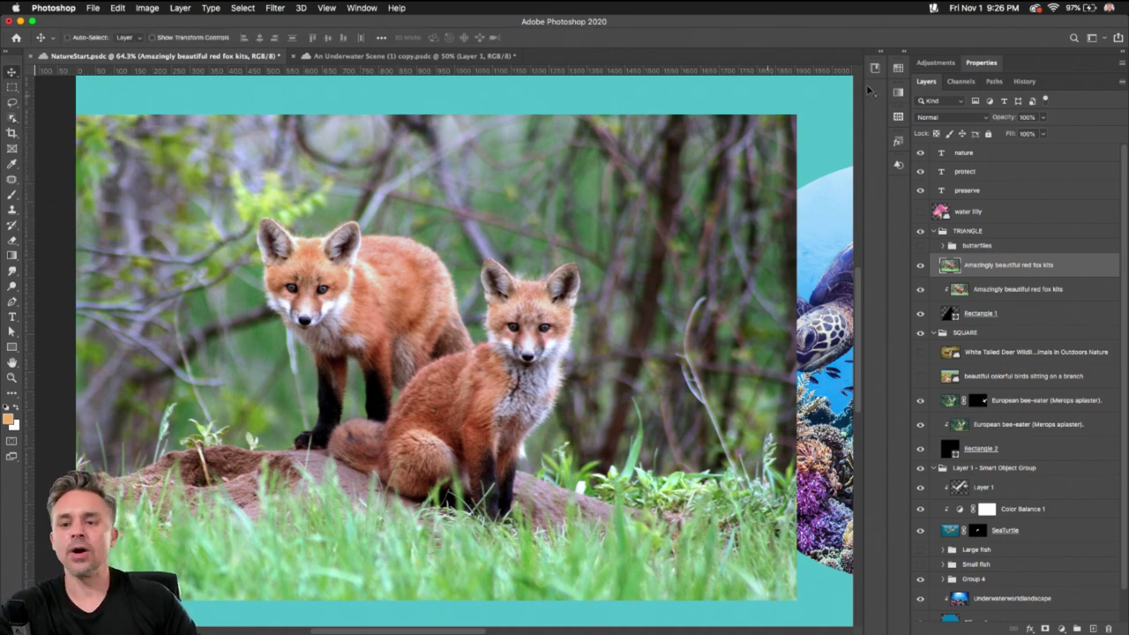
click(972, 66)
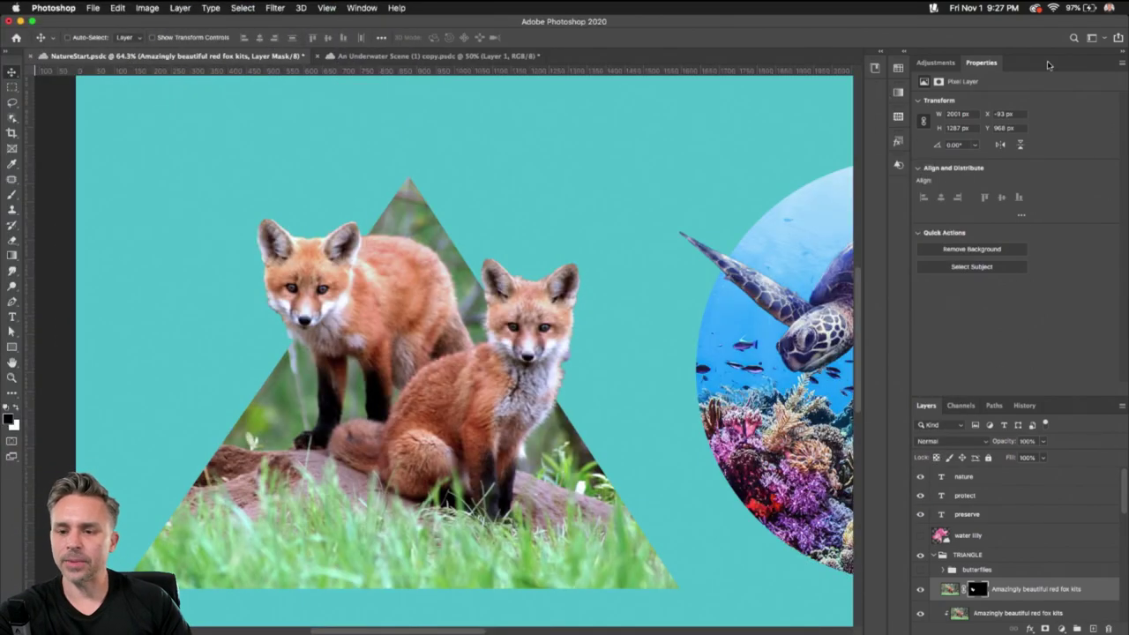
double_click(1051, 63)
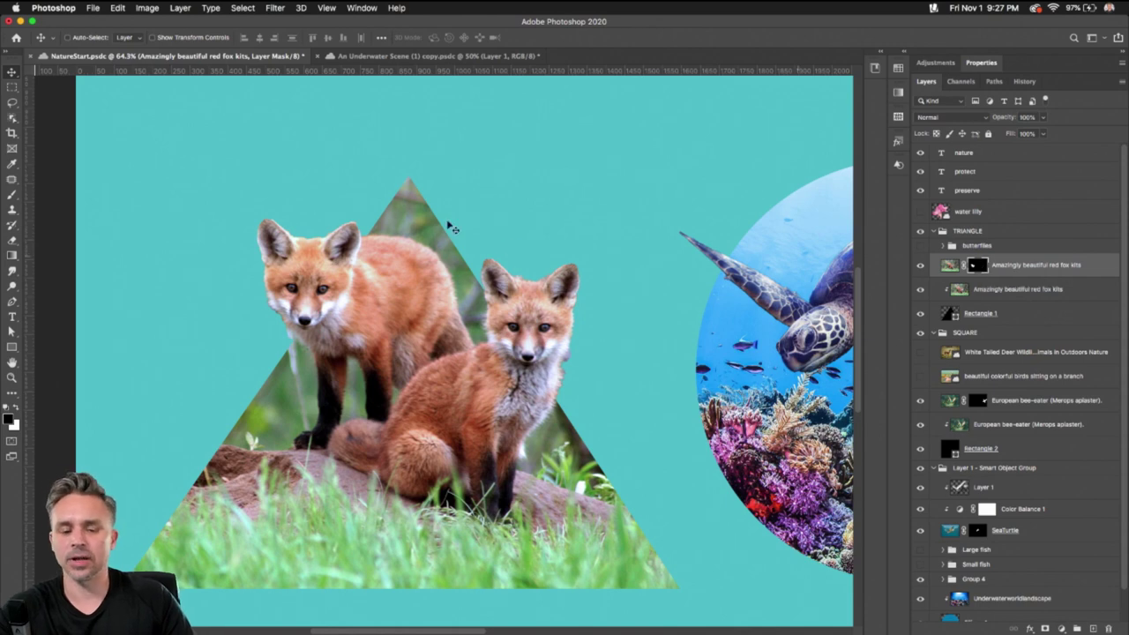
key(super+minus)
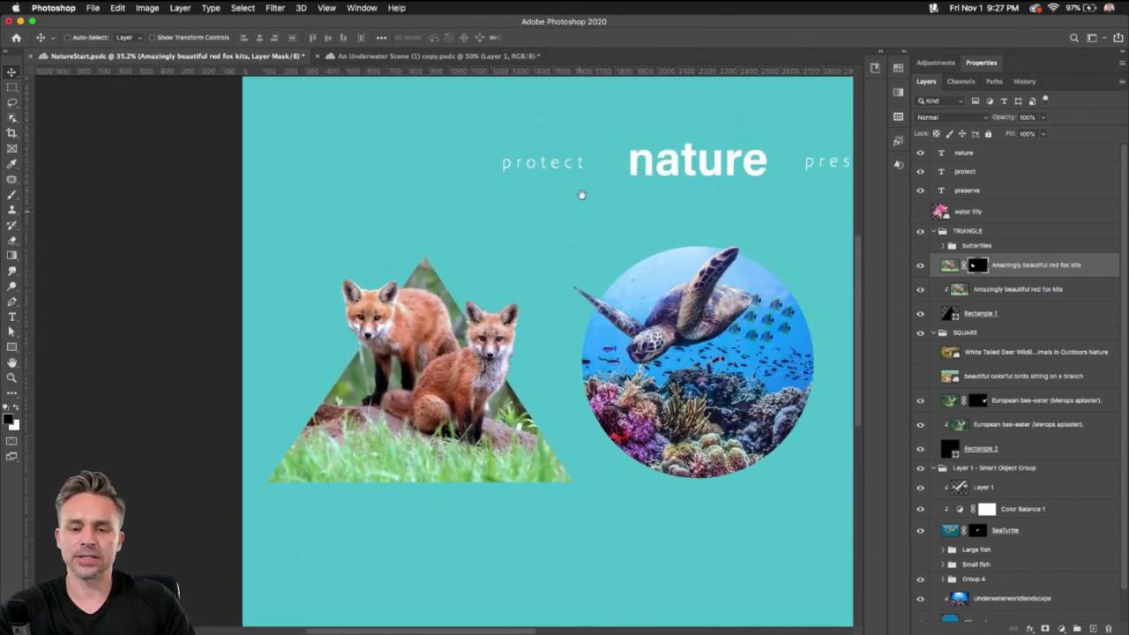
drag(583, 195, 338, 199)
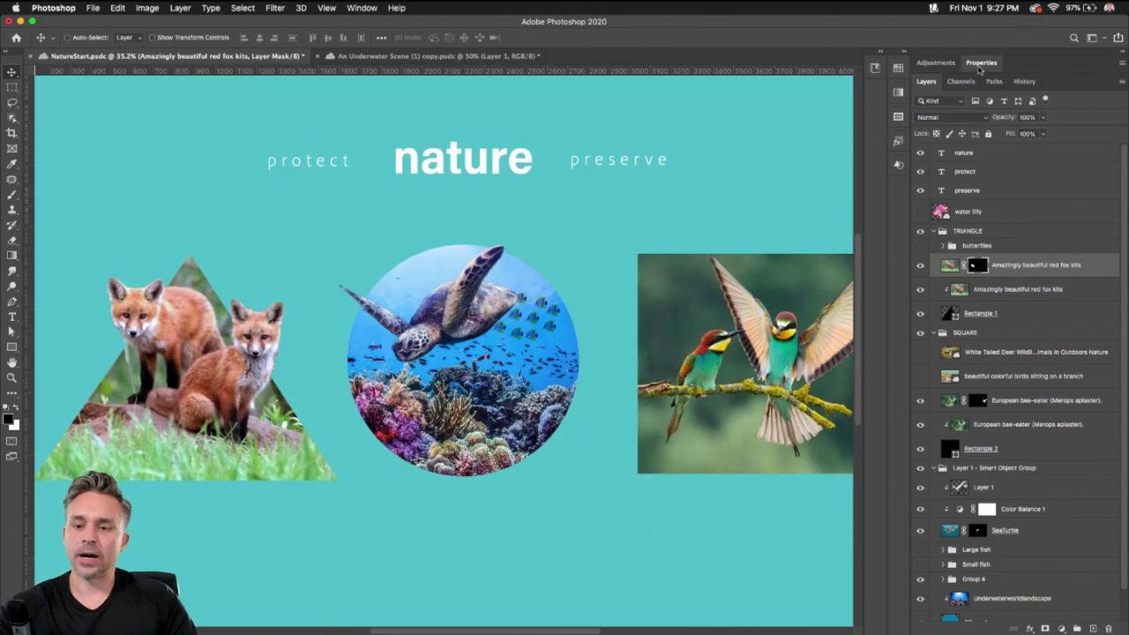
- Select the nature text layer and zoom in on the title words
click(978, 65)
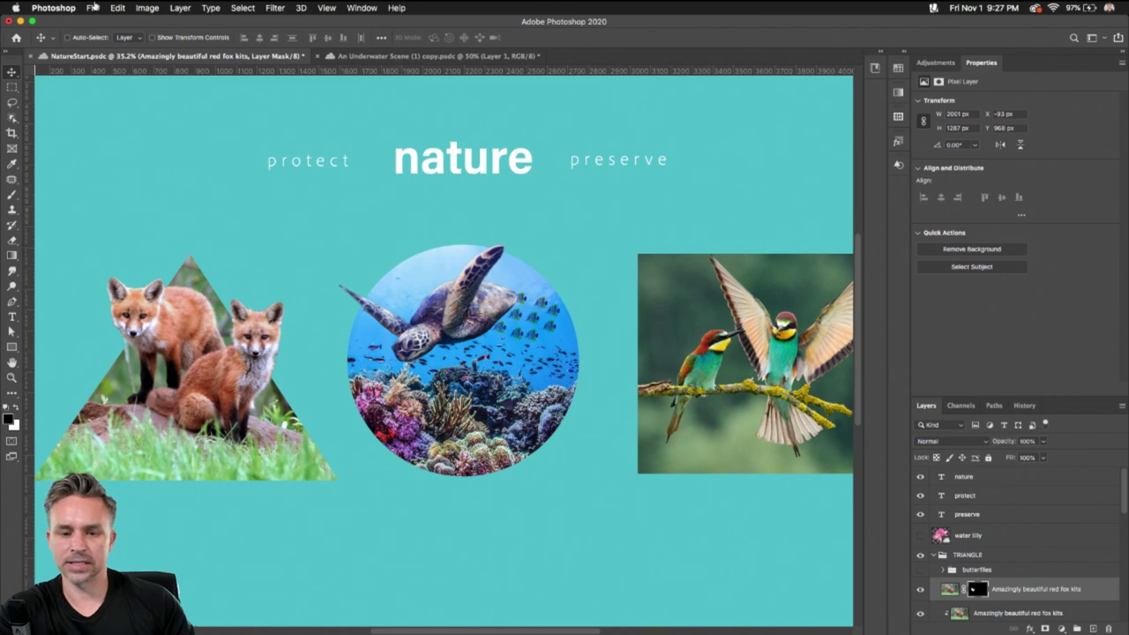
click(978, 477)
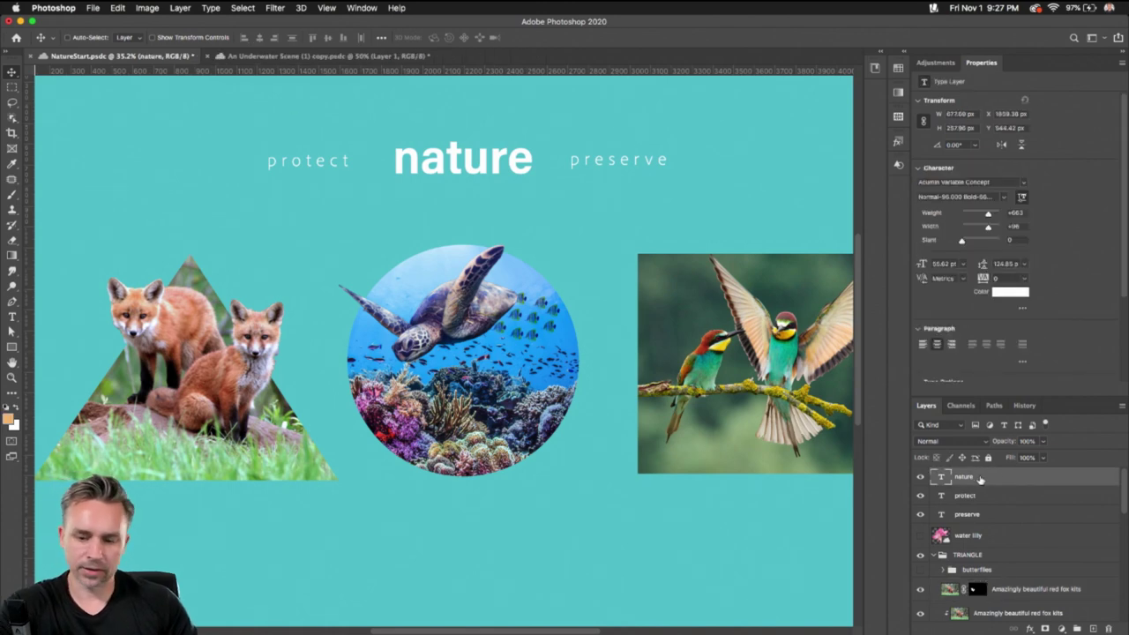
alt+click(980, 477)
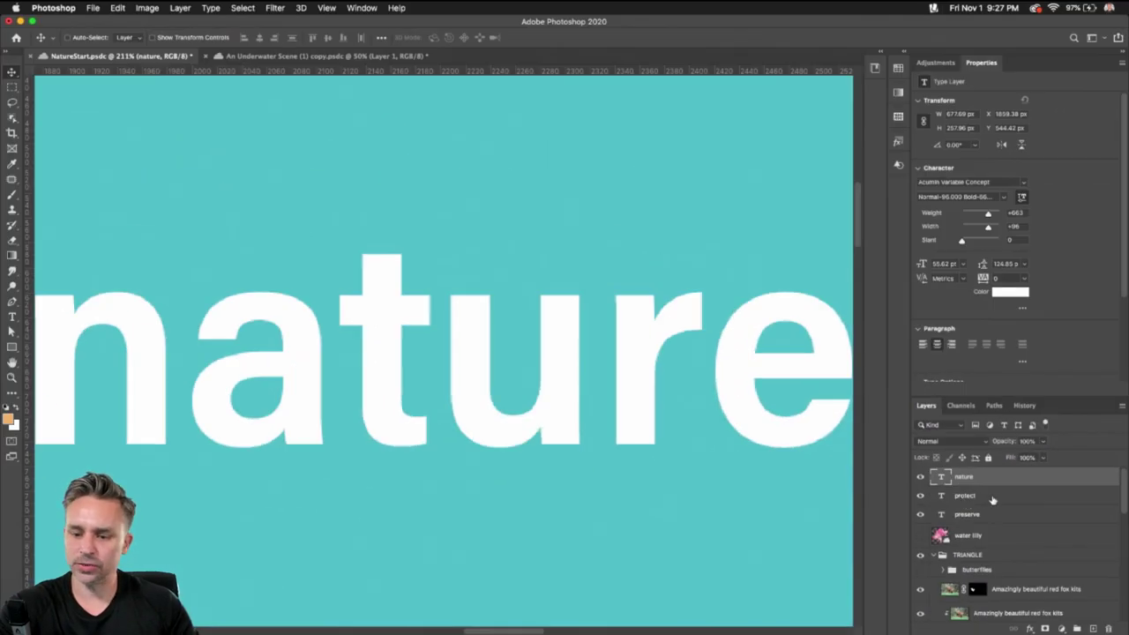
alt+click(993, 500)
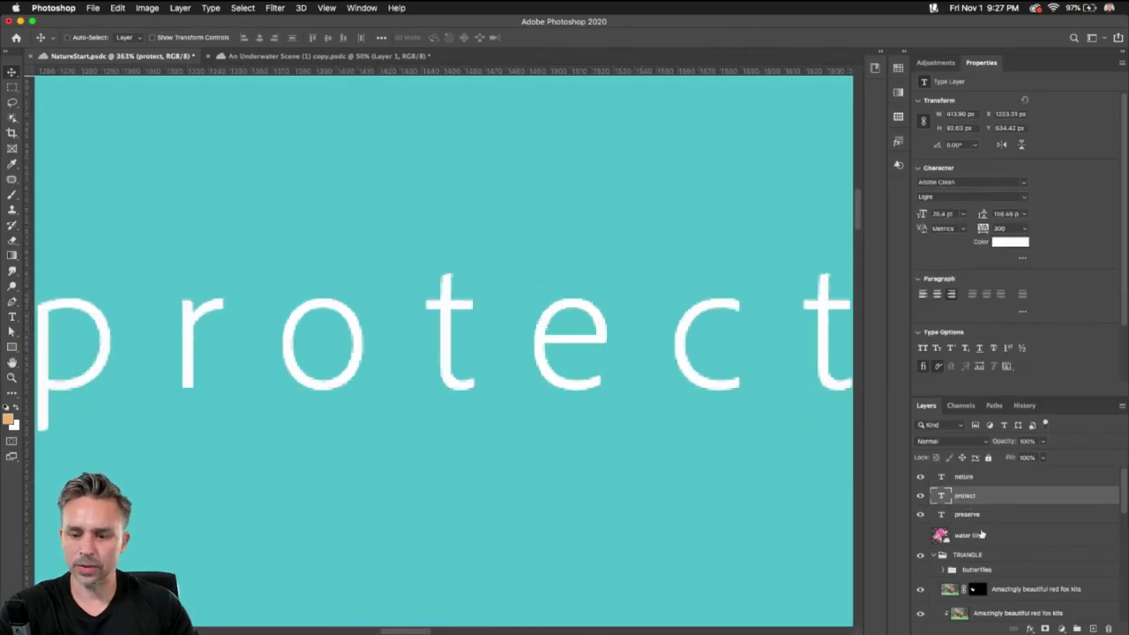
alt+click(985, 518)
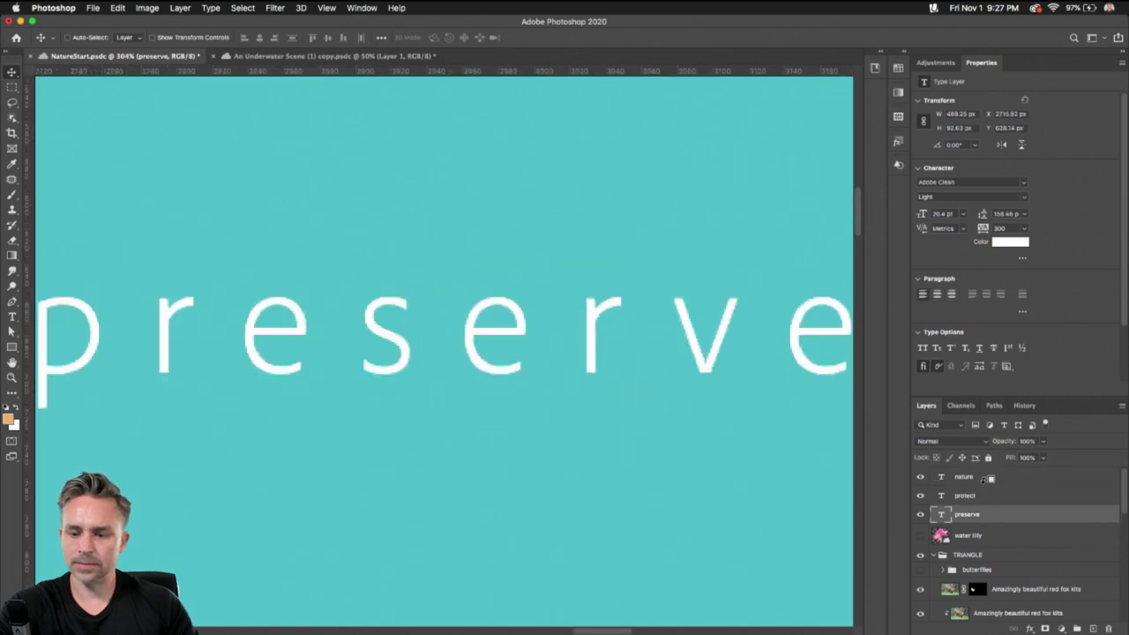
alt+click(984, 486)
alt+click(984, 486)
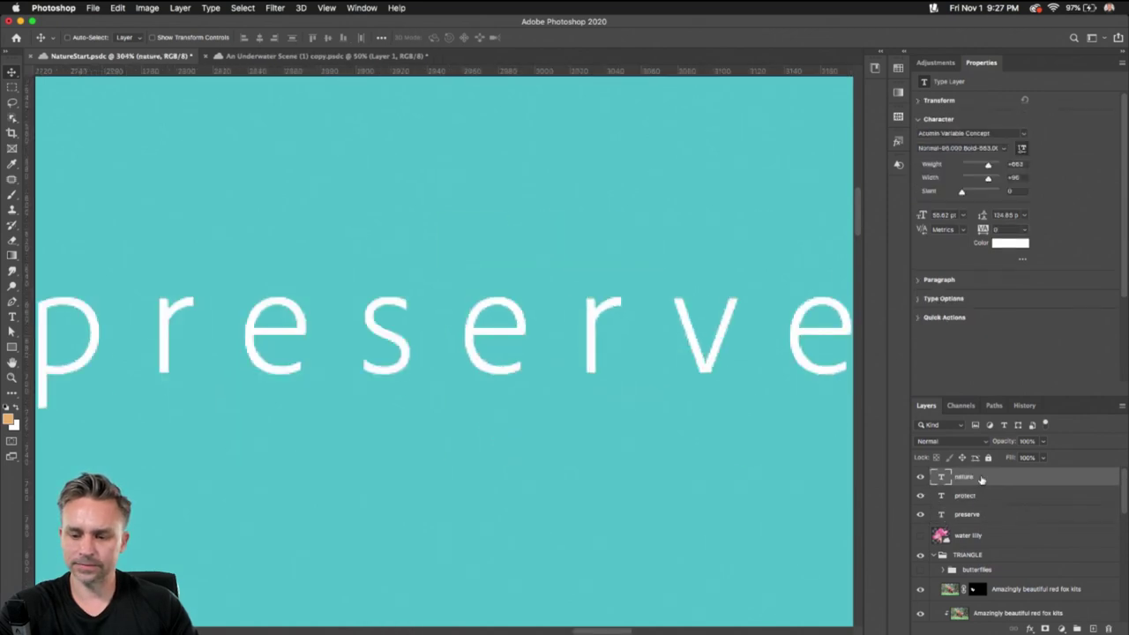
alt+click(1002, 481)
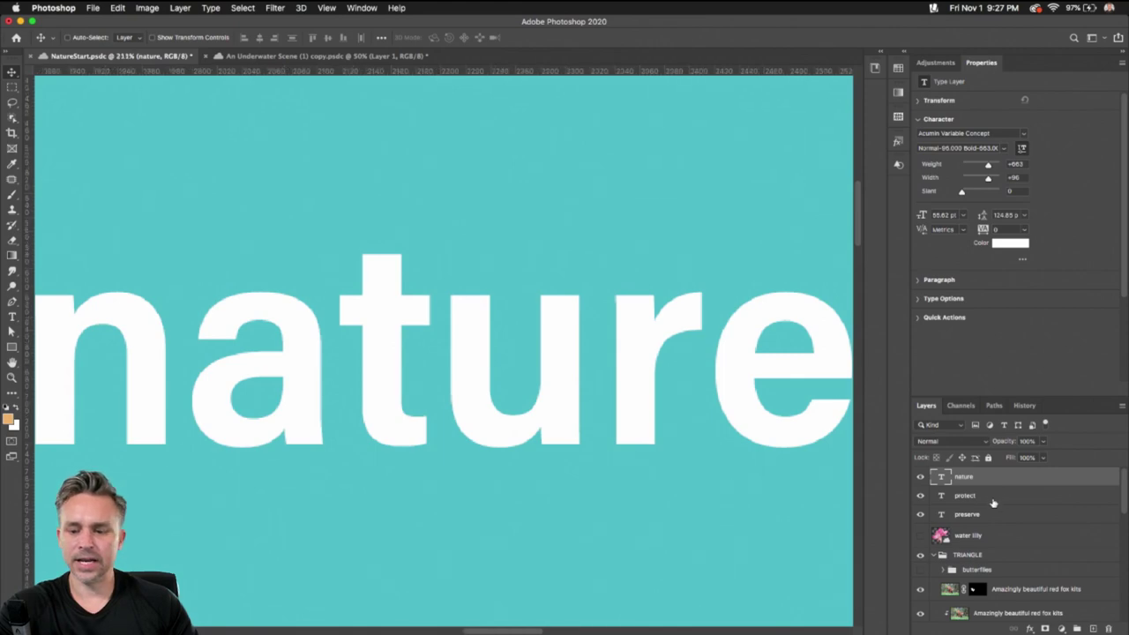
alt+click(994, 498)
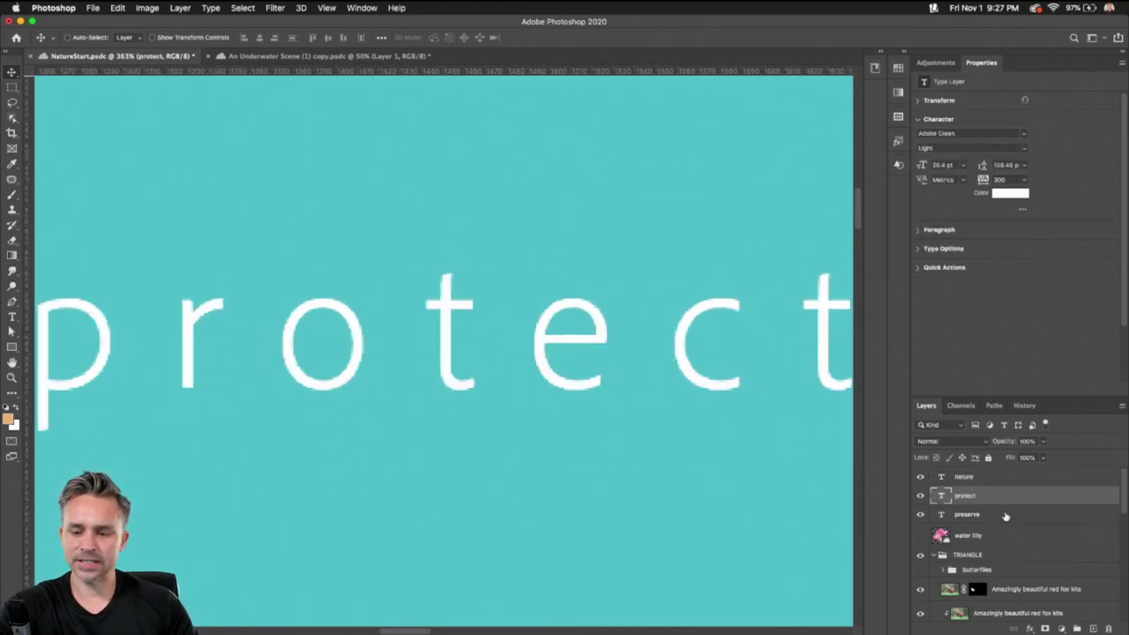
alt+click(1005, 515)
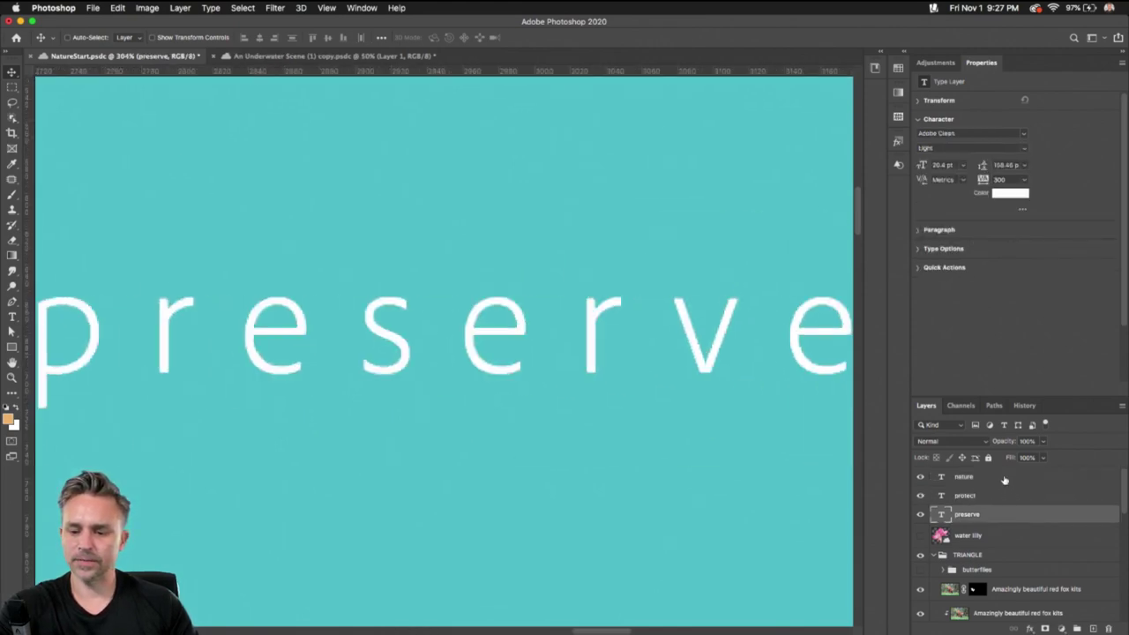
alt+click(1007, 479)
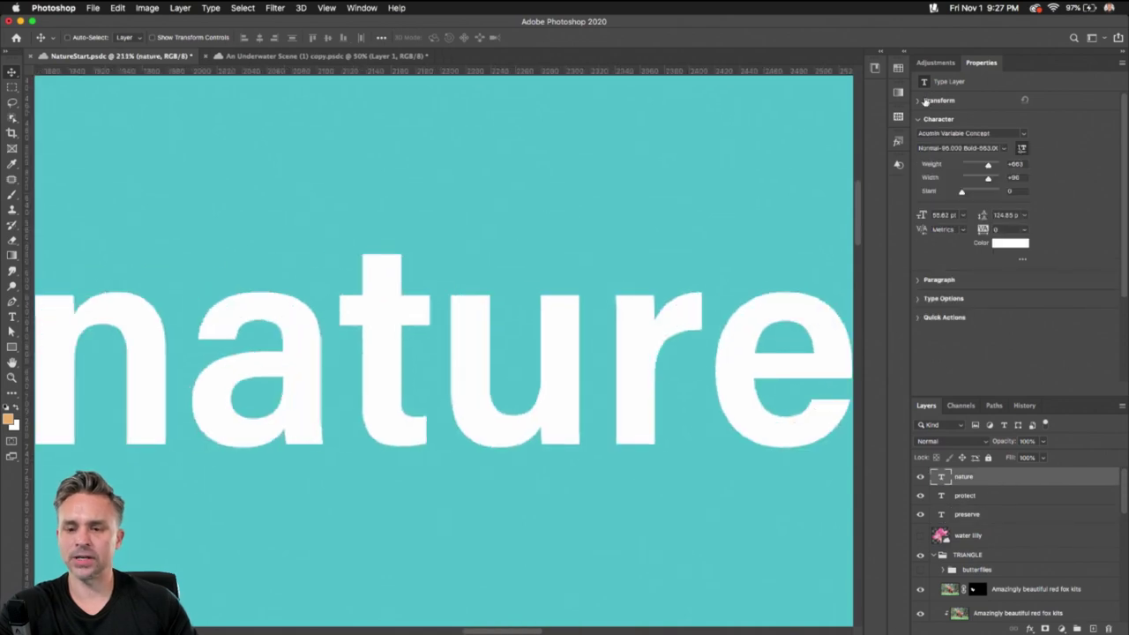
scroll(1030, 126, down, 5)
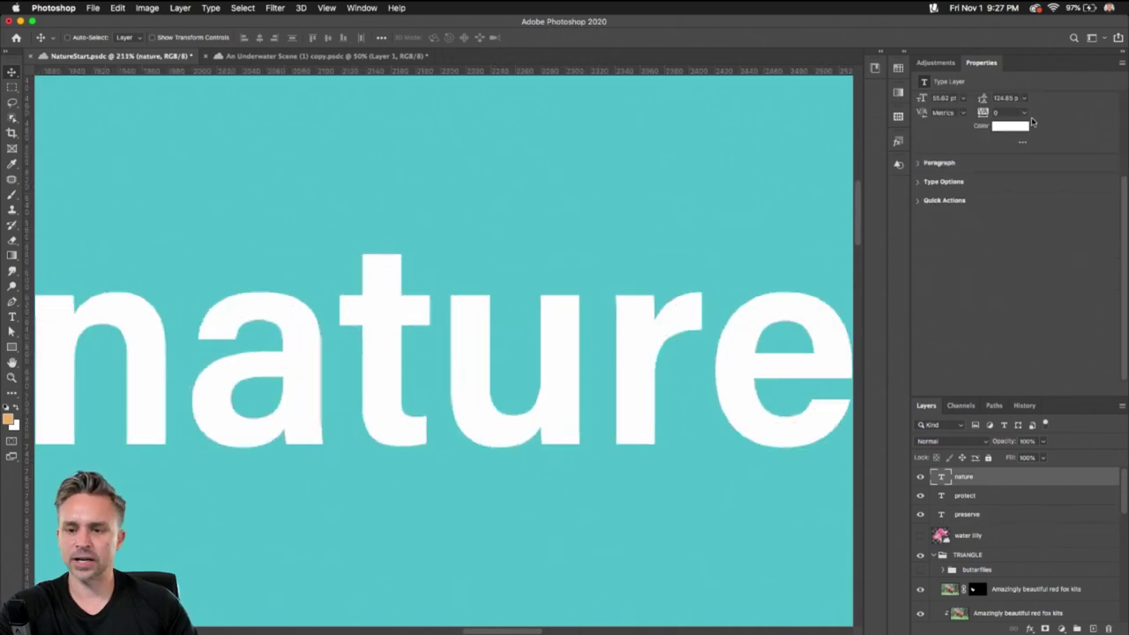
scroll(751, 121, up, 4)
scroll(315, 186, down, 2)
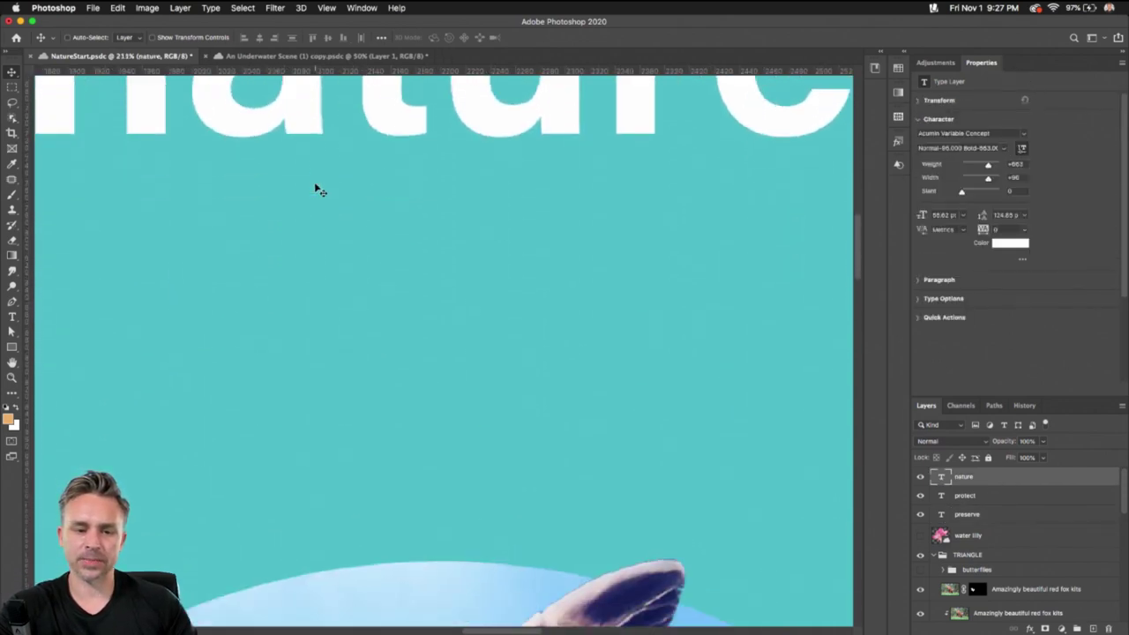
scroll(315, 187, up, 2)
scroll(315, 186, up, 5)
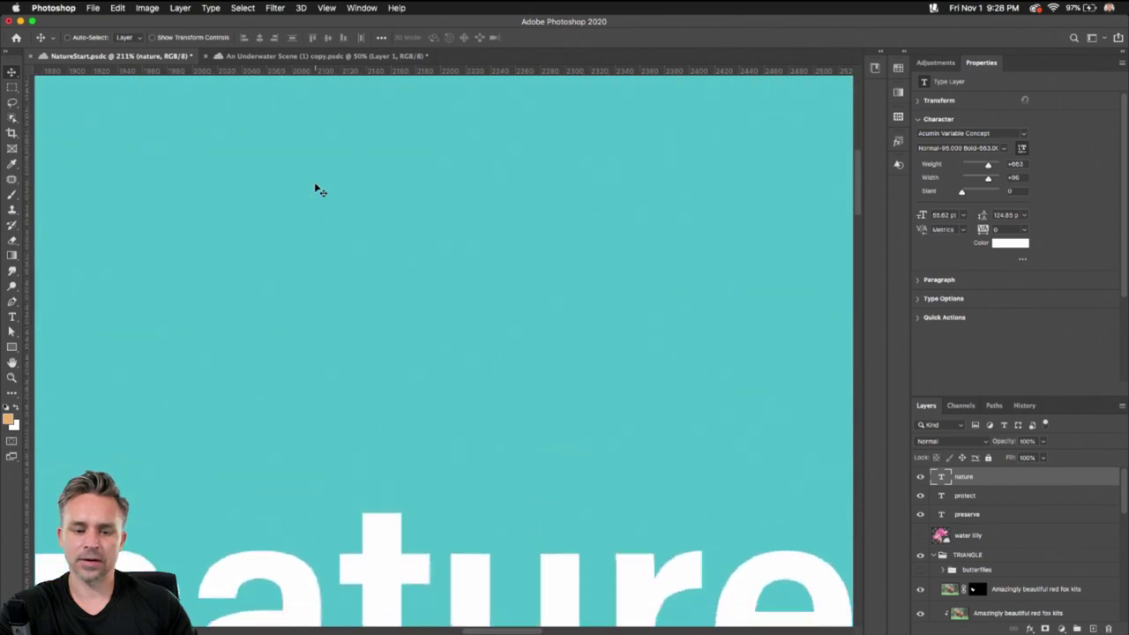
scroll(315, 187, down, 4)
scroll(315, 186, right, 1)
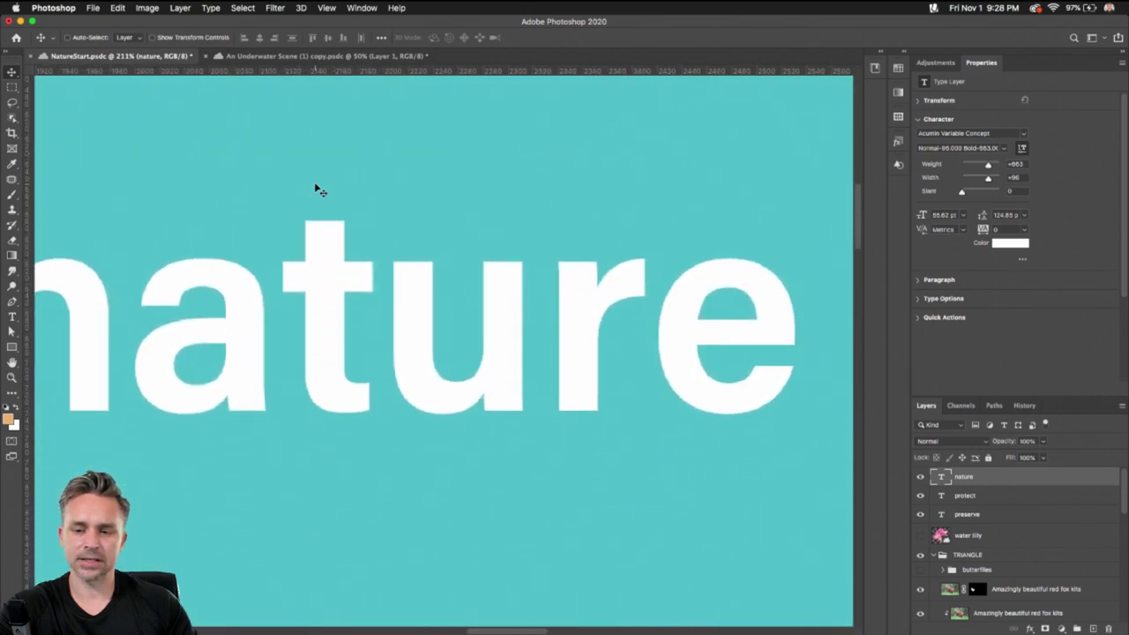
scroll(315, 186, left, 2)
scroll(315, 186, left, 1)
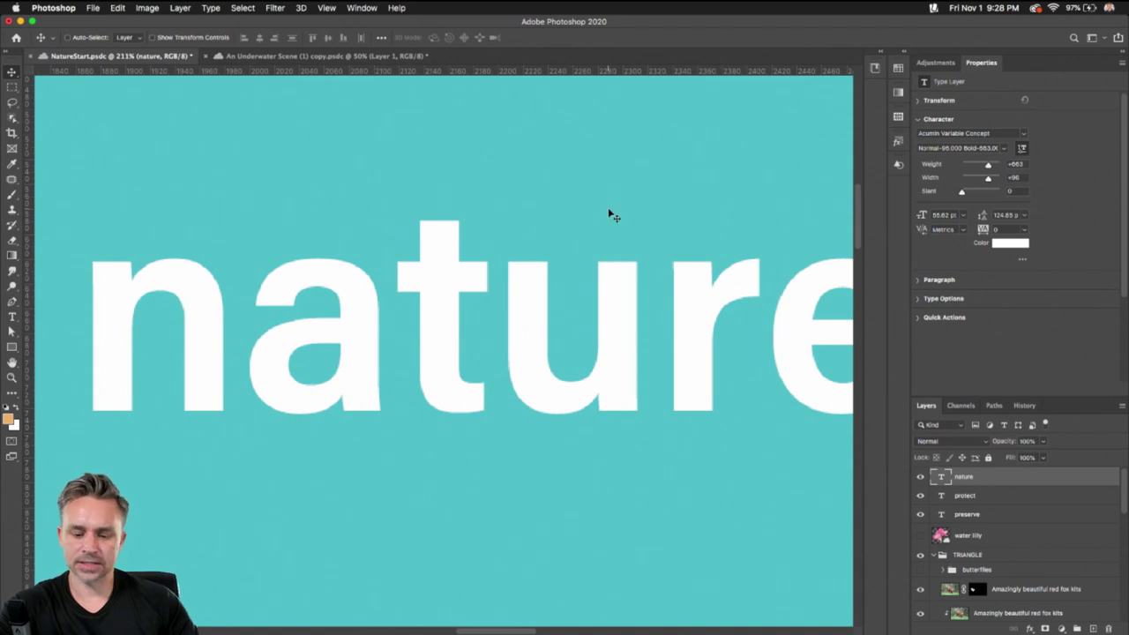
- Increase the nature title's font weight to 700
key(super+minus)
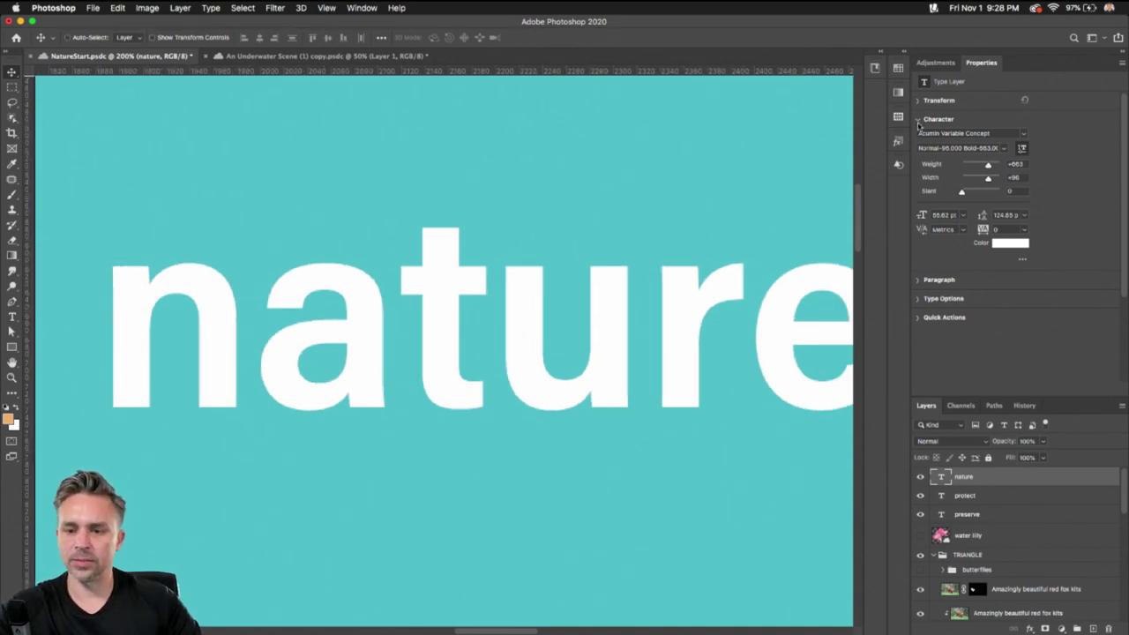
drag(988, 167, 989, 168)
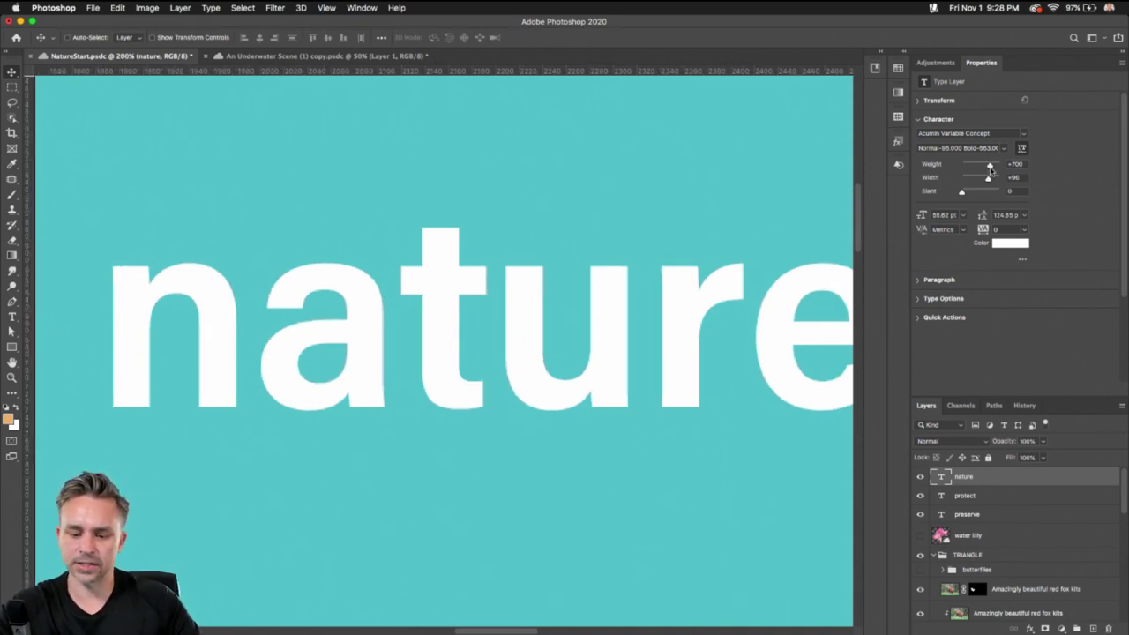
key(super+minus)
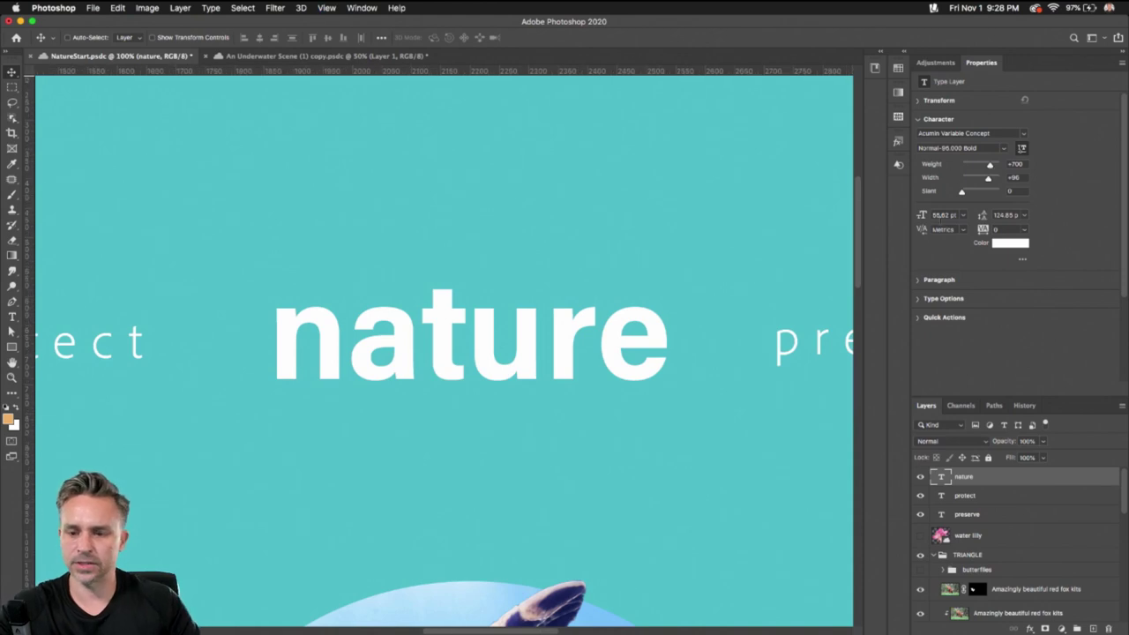
- Apply All Caps in Type Options so the title reads NATURE
click(917, 280)
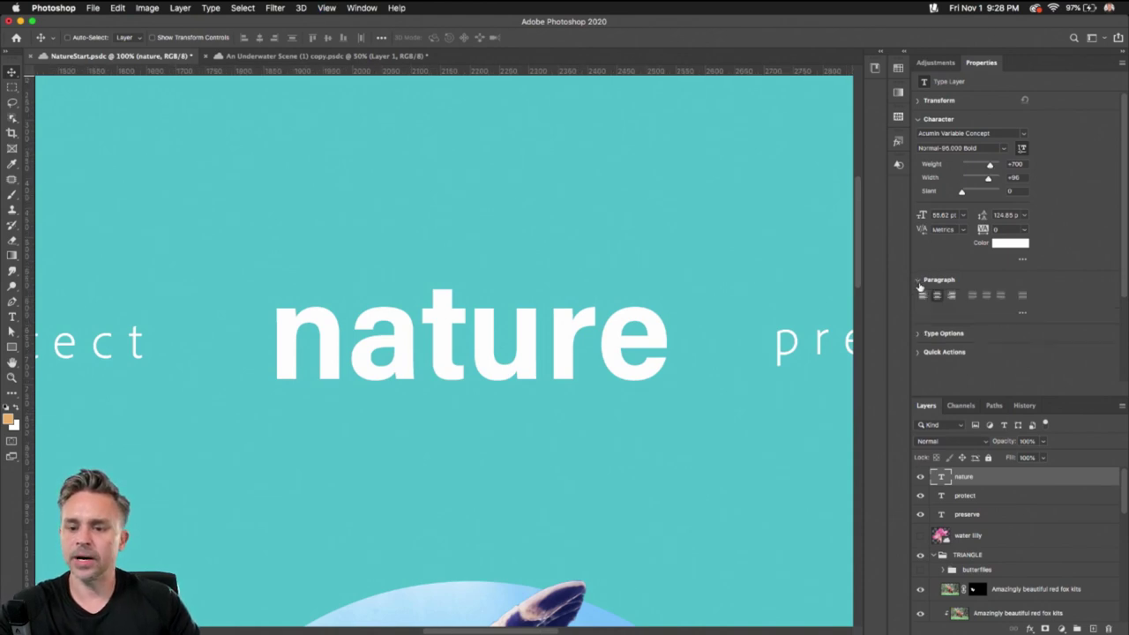
click(916, 335)
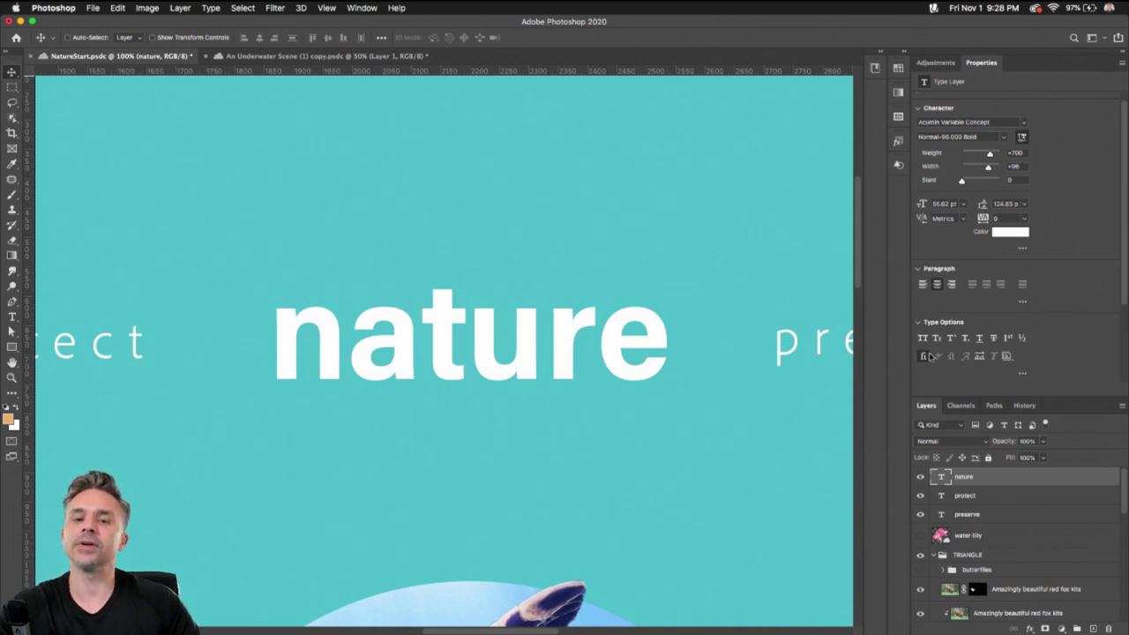
scroll(943, 231, up, 1)
scroll(944, 231, down, 5)
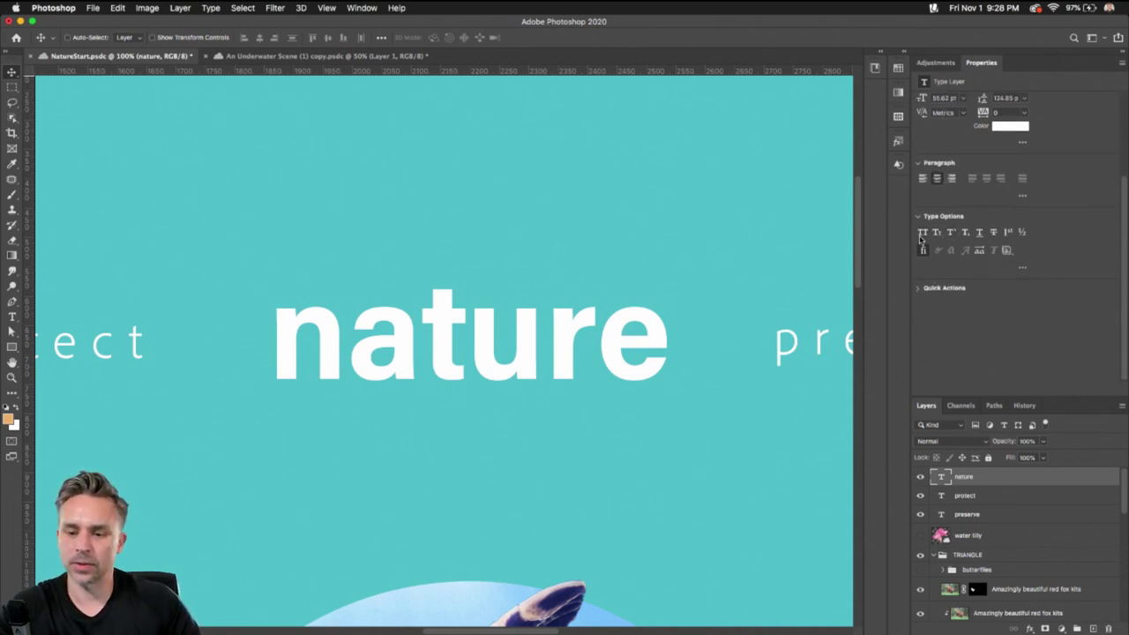
click(922, 233)
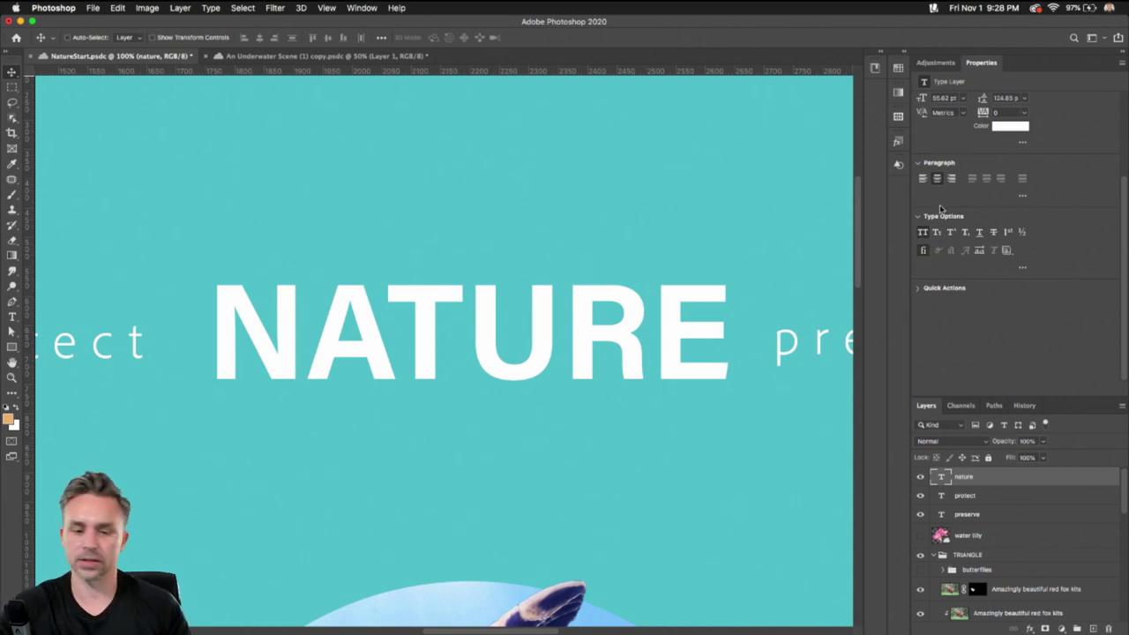
- Select both the protect and preserve layers and apply All Caps to them
click(967, 497)
shift+click(966, 515)
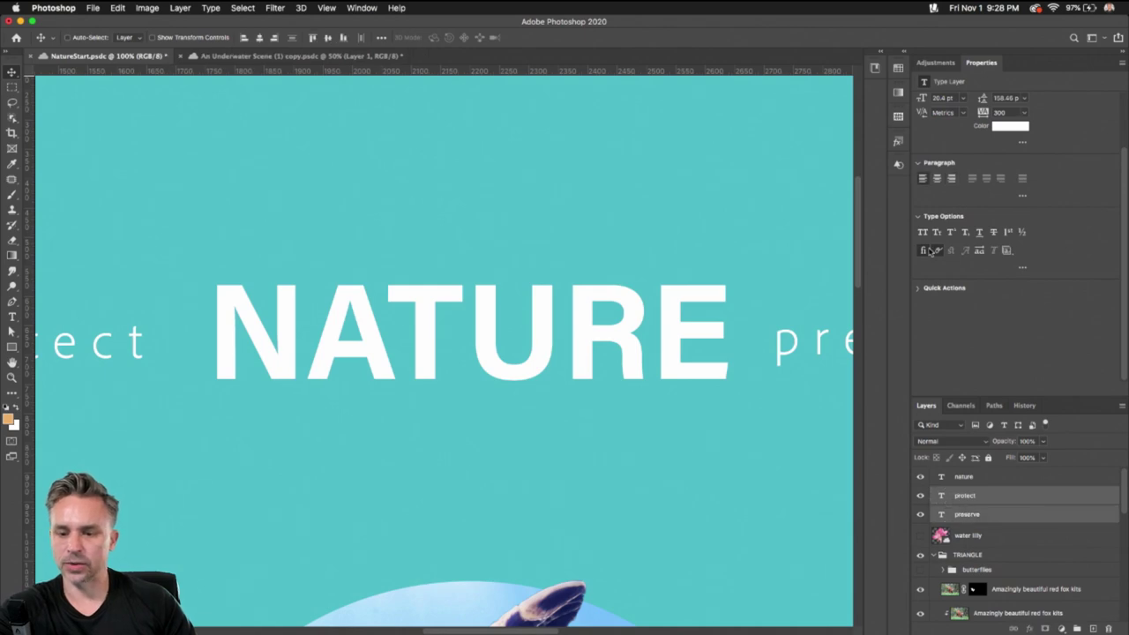
click(923, 233)
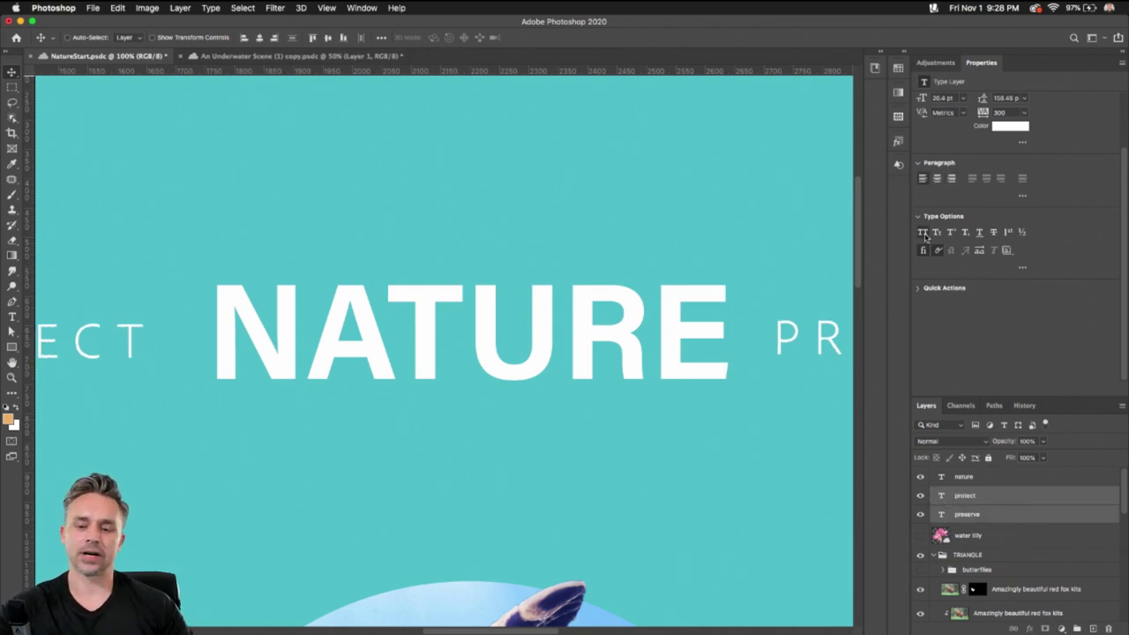
key(super+0)
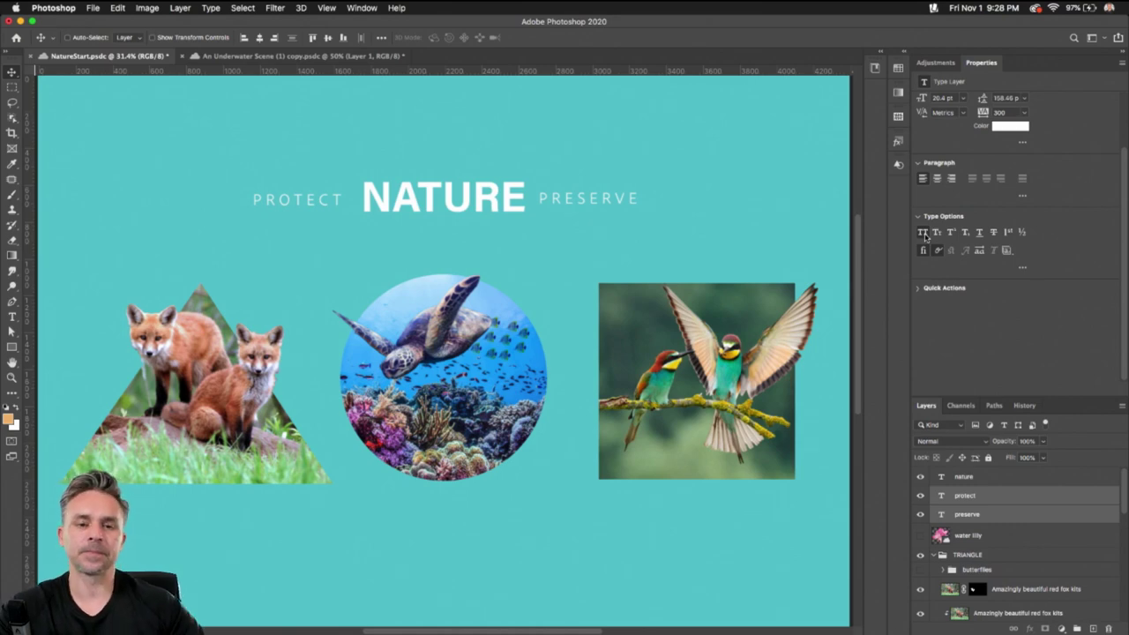
key(super+minus)
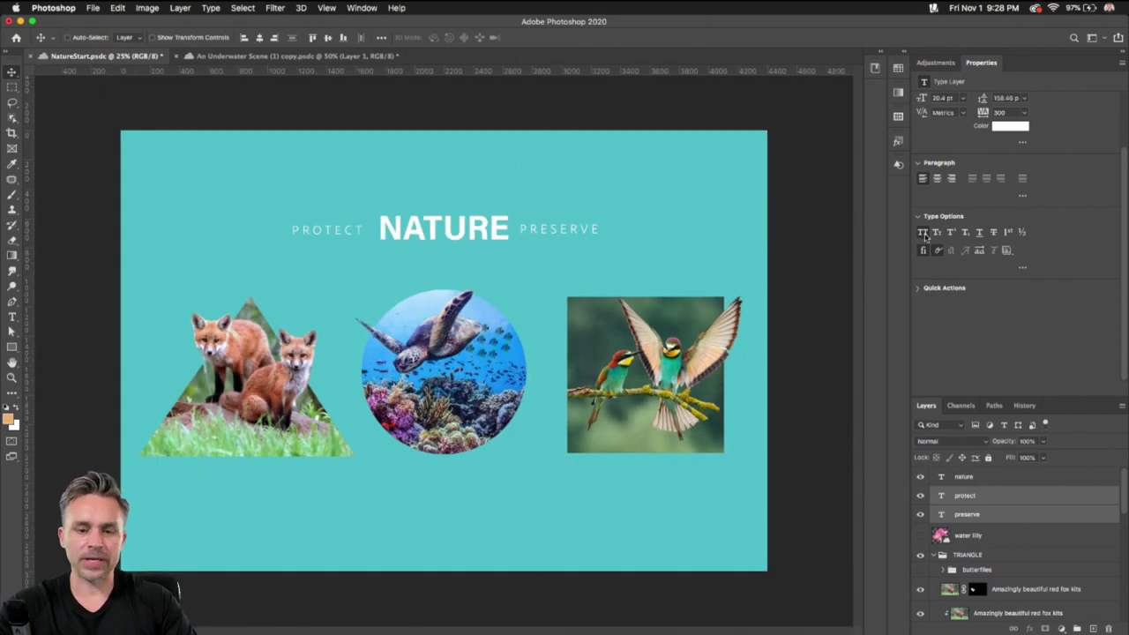
- Switch to the Rectangular Marquee tool
scroll(614, 6, down, 3)
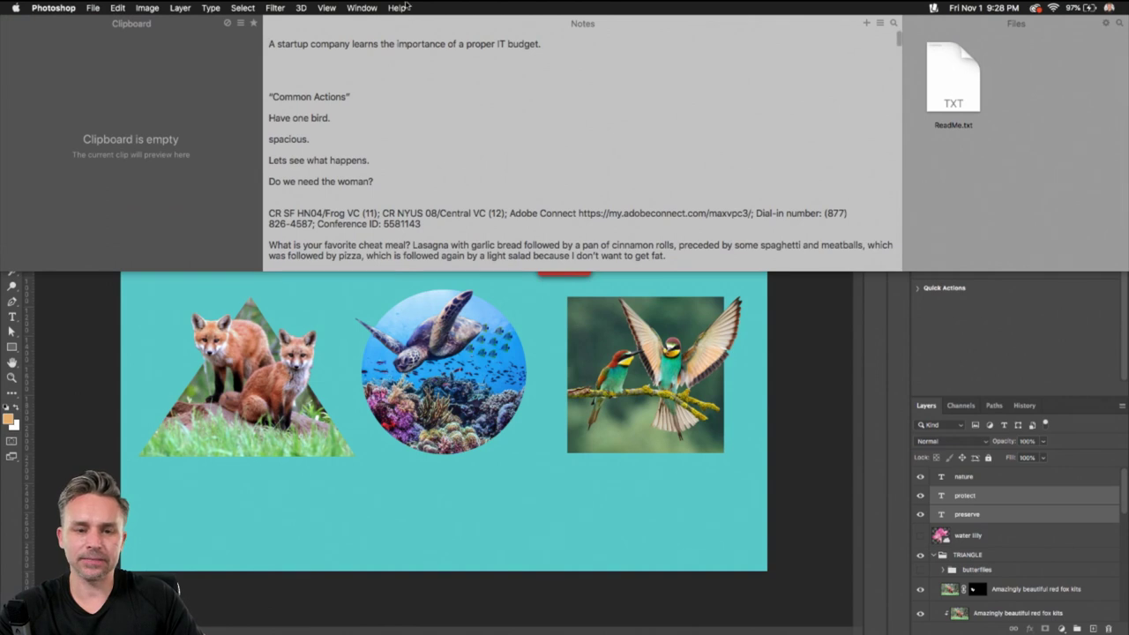
scroll(411, 6, up, 3)
click(13, 87)
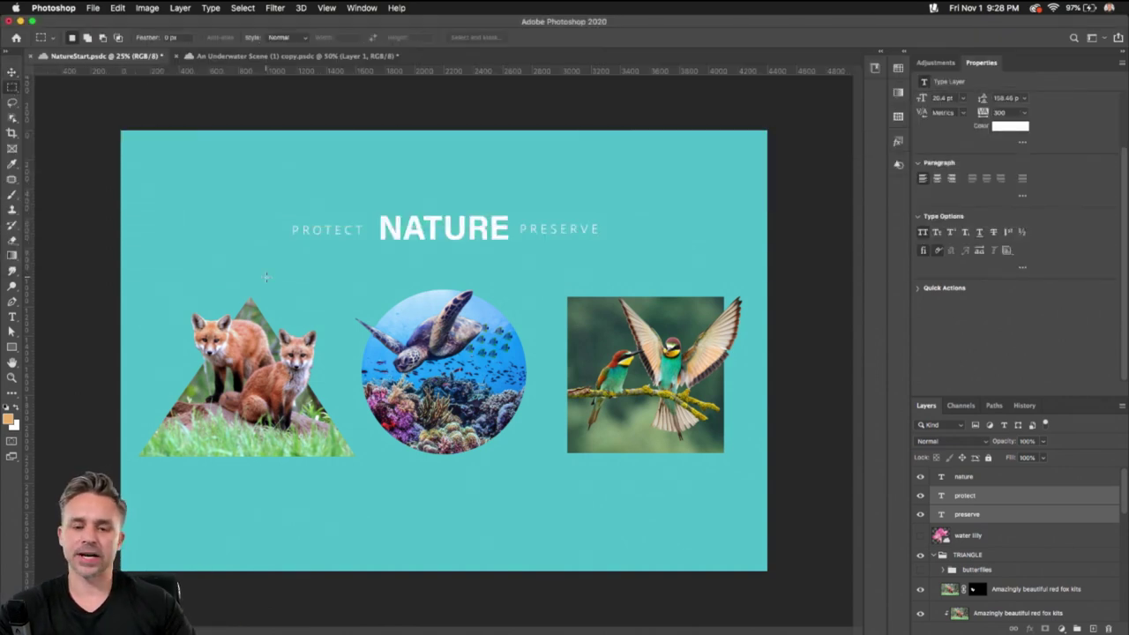
- Show the Swatches panel, expand the layer list and fit the layout on screen
click(901, 52)
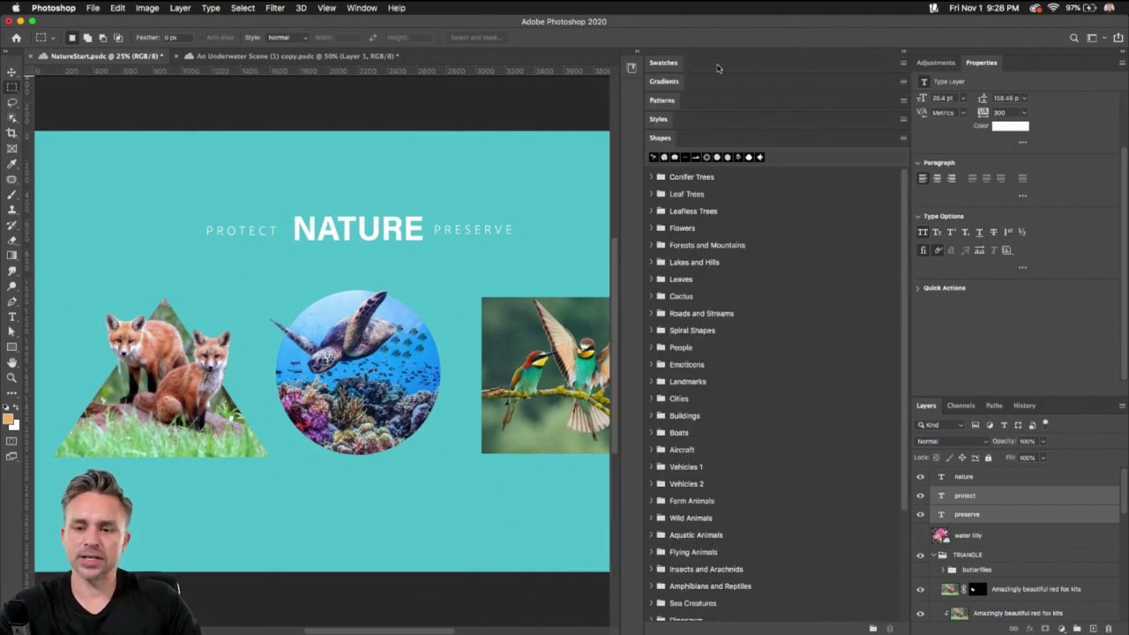
click(672, 64)
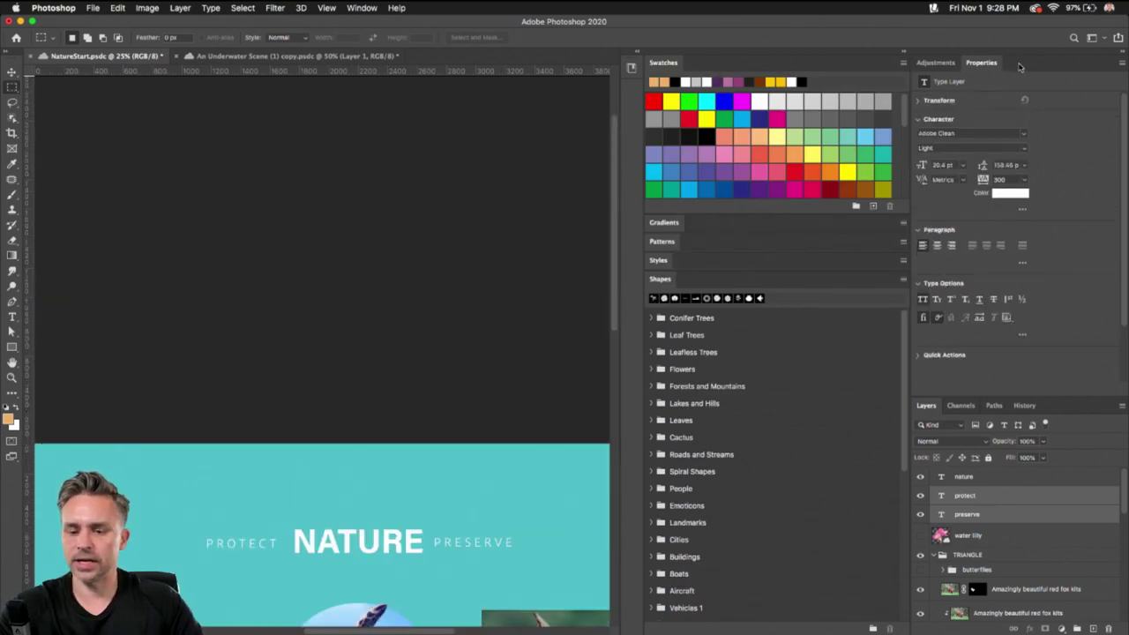
double_click(1015, 64)
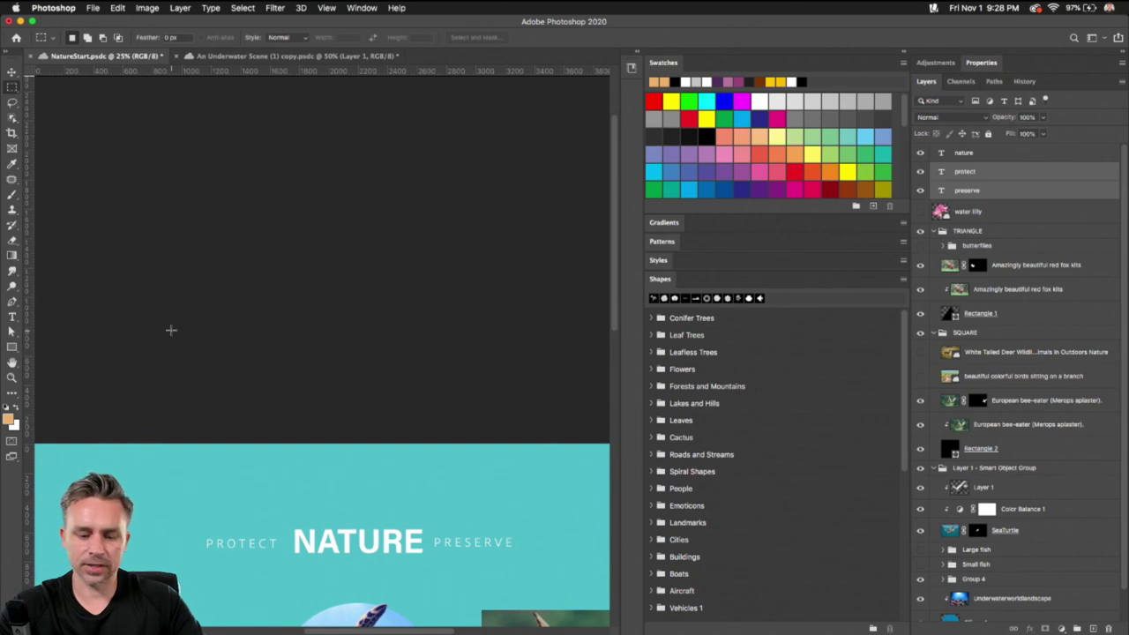
key(super+0)
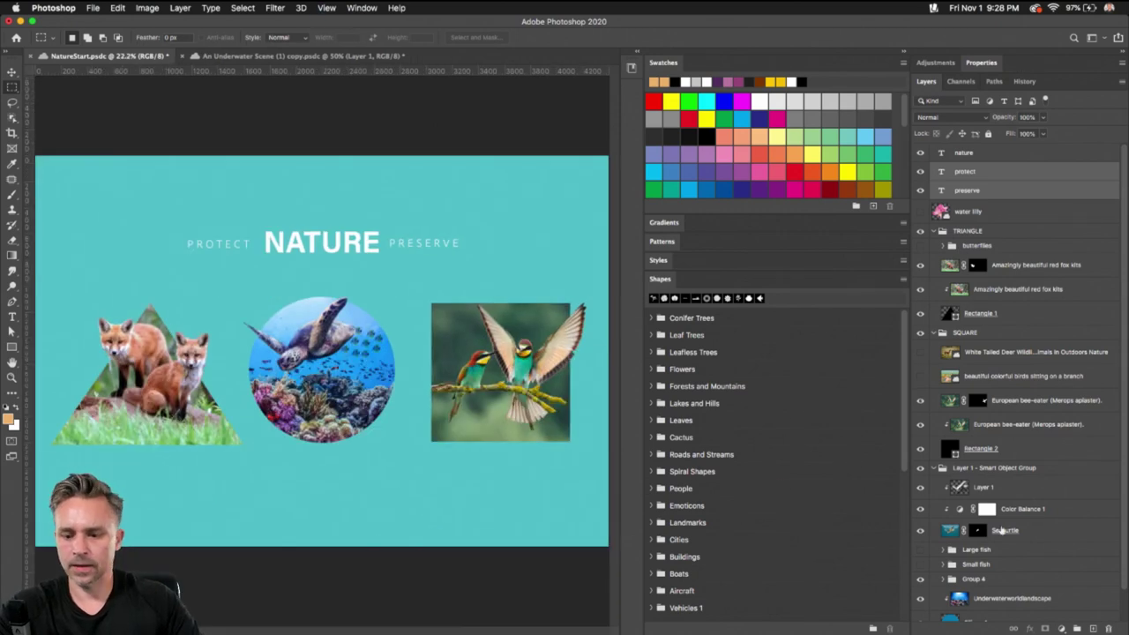
scroll(1015, 582, down, 2)
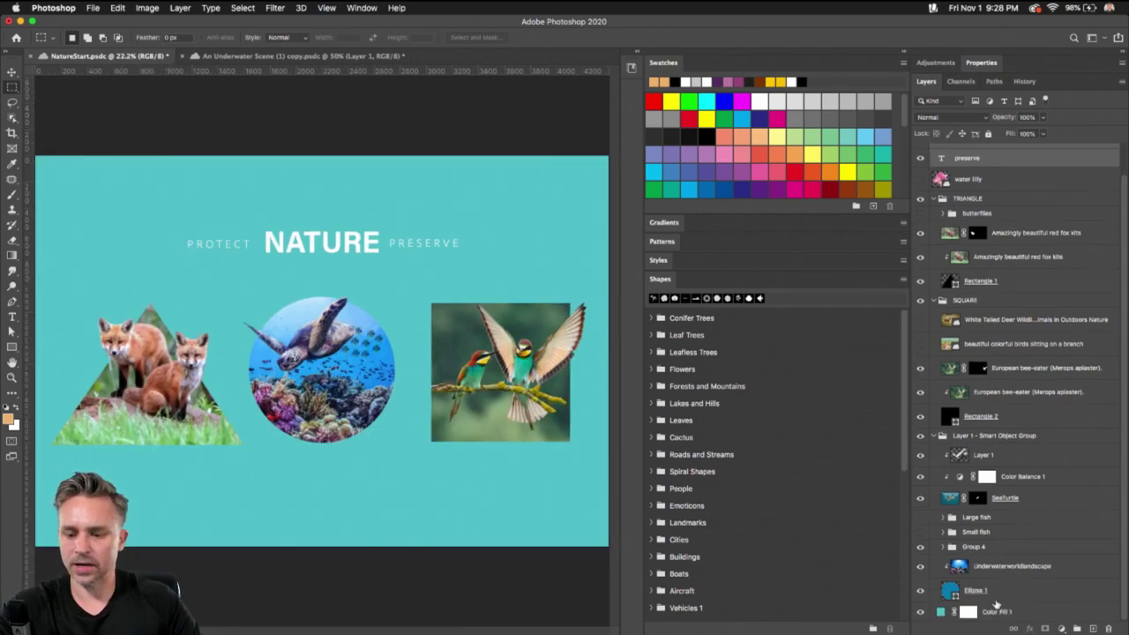
- Recolour the Color Fill background layer from teal to cyan blue
click(1005, 615)
click(708, 172)
click(727, 163)
click(689, 172)
click(689, 189)
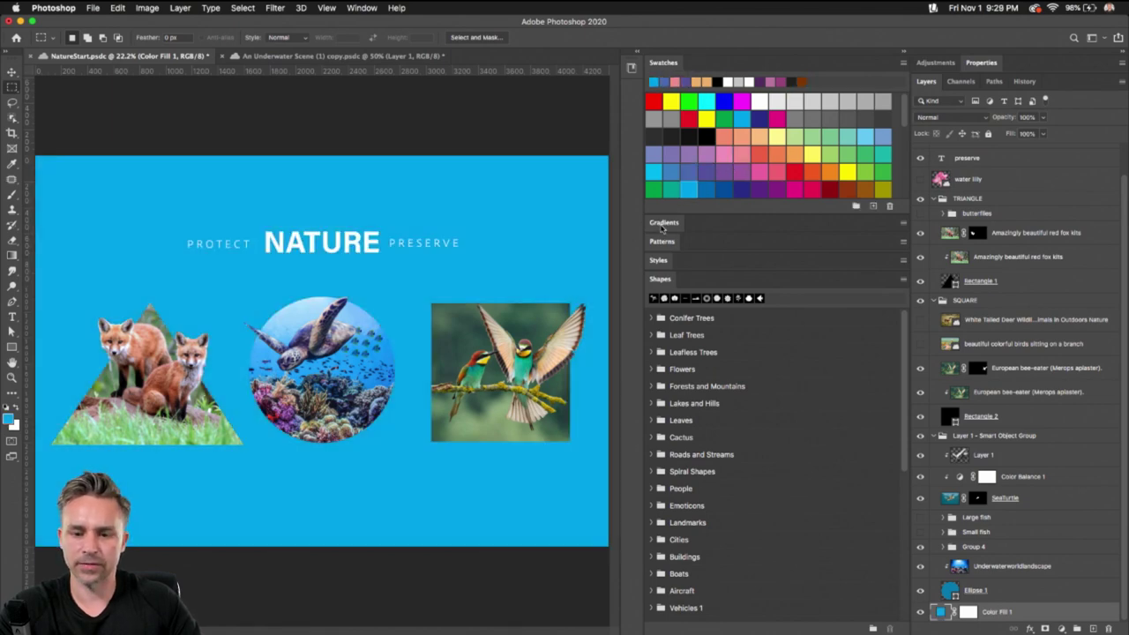
click(664, 223)
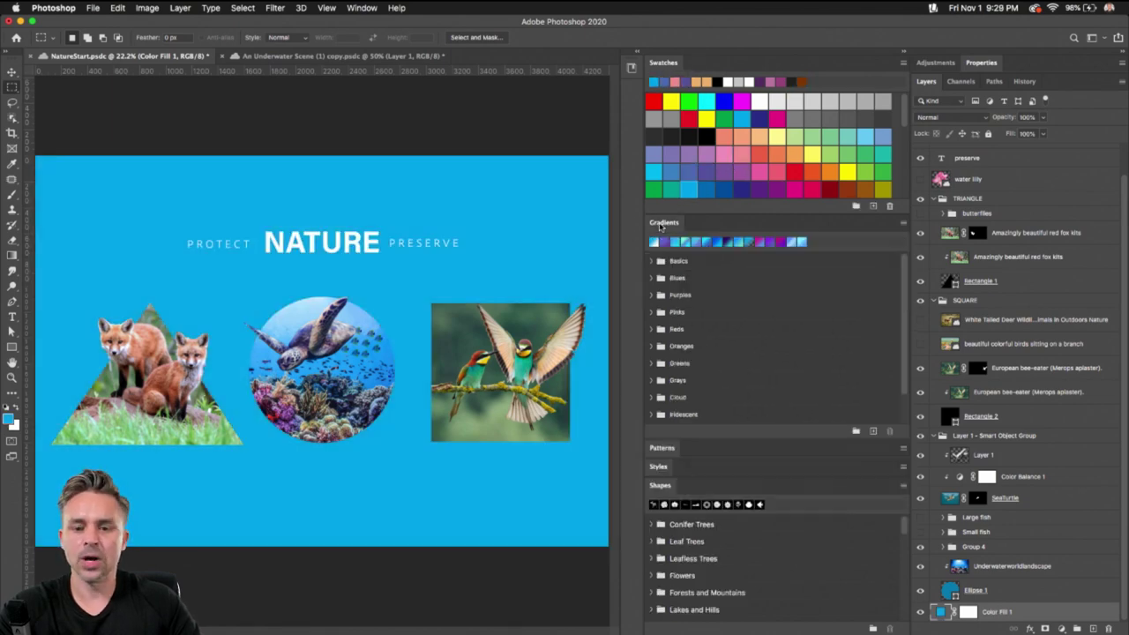
- Try Blues gradient presets on the background, settling on cyan blue to mint
click(653, 278)
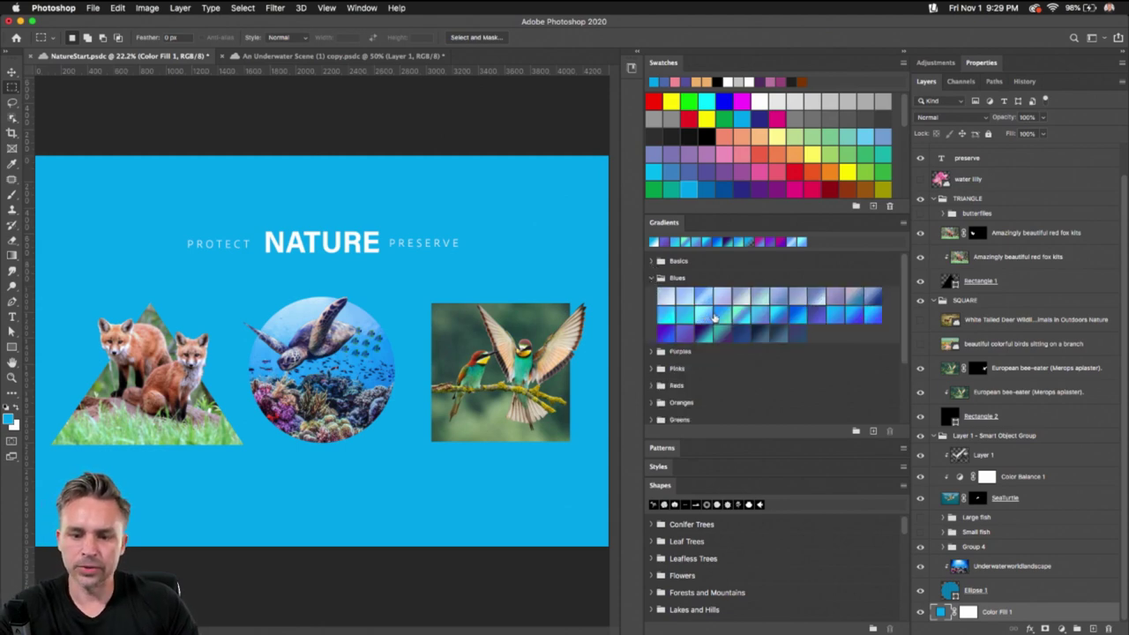
drag(719, 318, 527, 245)
drag(681, 315, 533, 229)
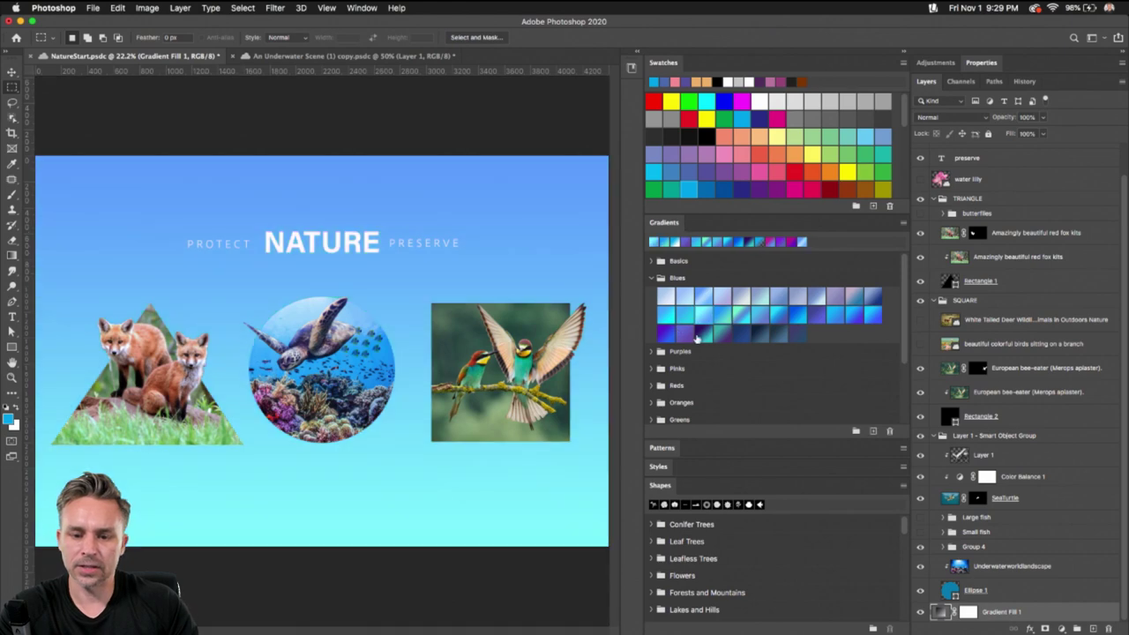
drag(697, 337, 535, 213)
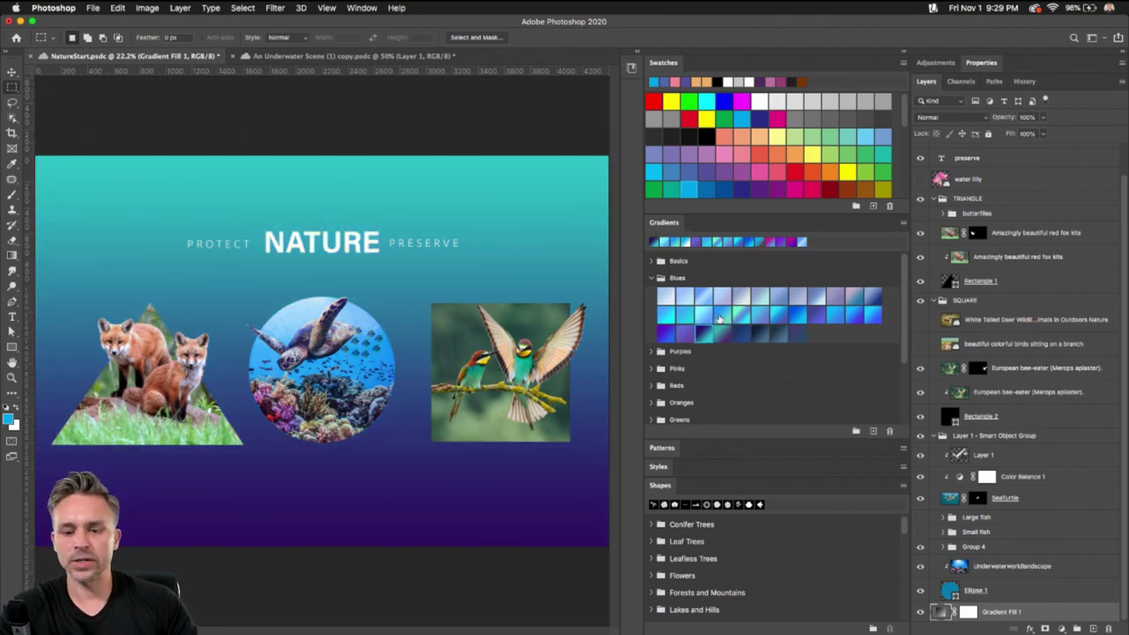
drag(719, 320, 524, 214)
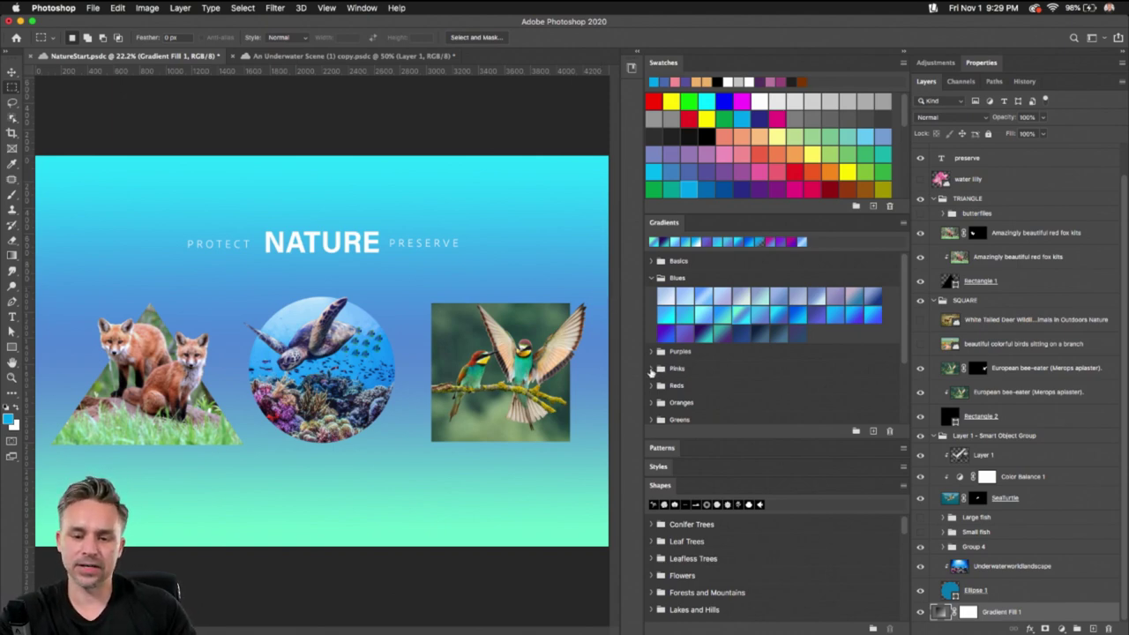
click(651, 369)
click(651, 351)
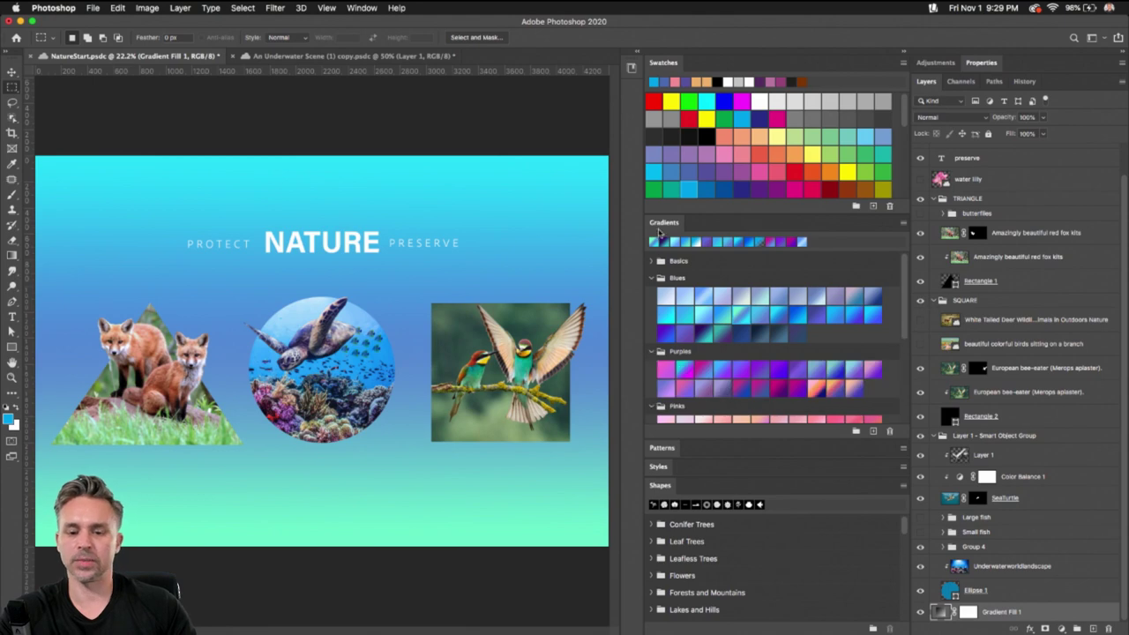
- Try a leafy Trees pattern on the background, then apply the first Wood planks pattern
click(704, 448)
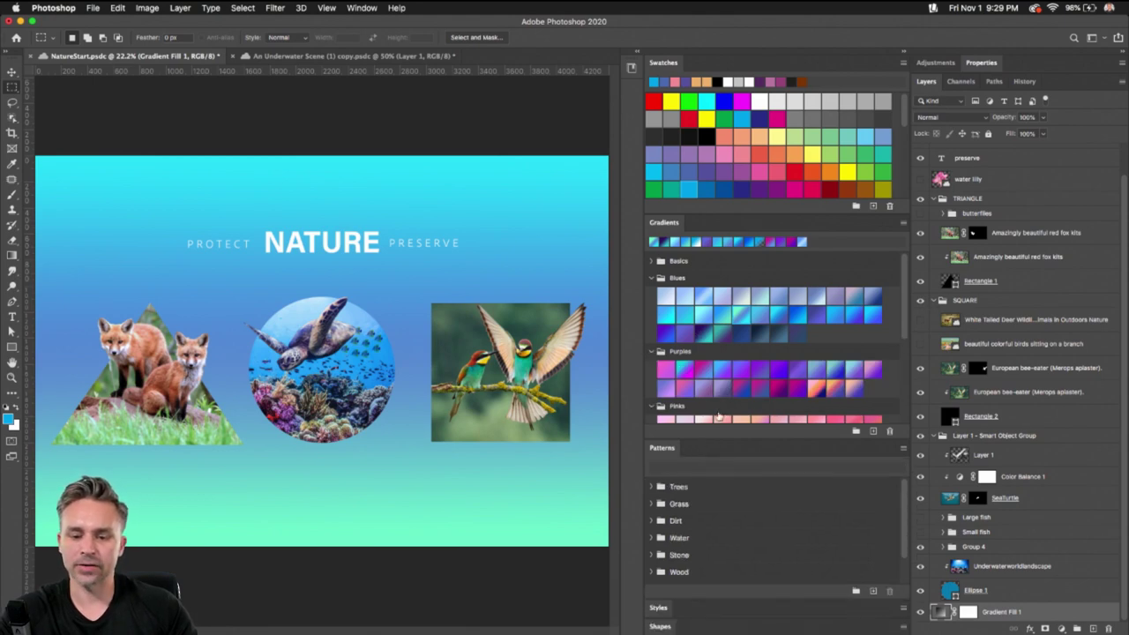
click(806, 66)
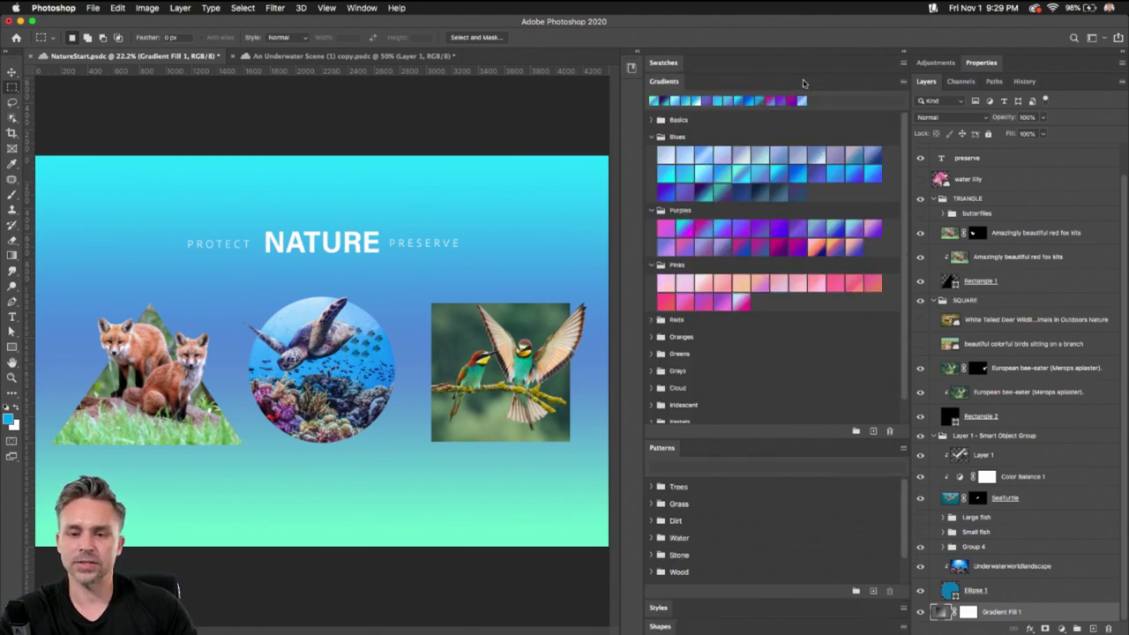
click(803, 82)
click(651, 139)
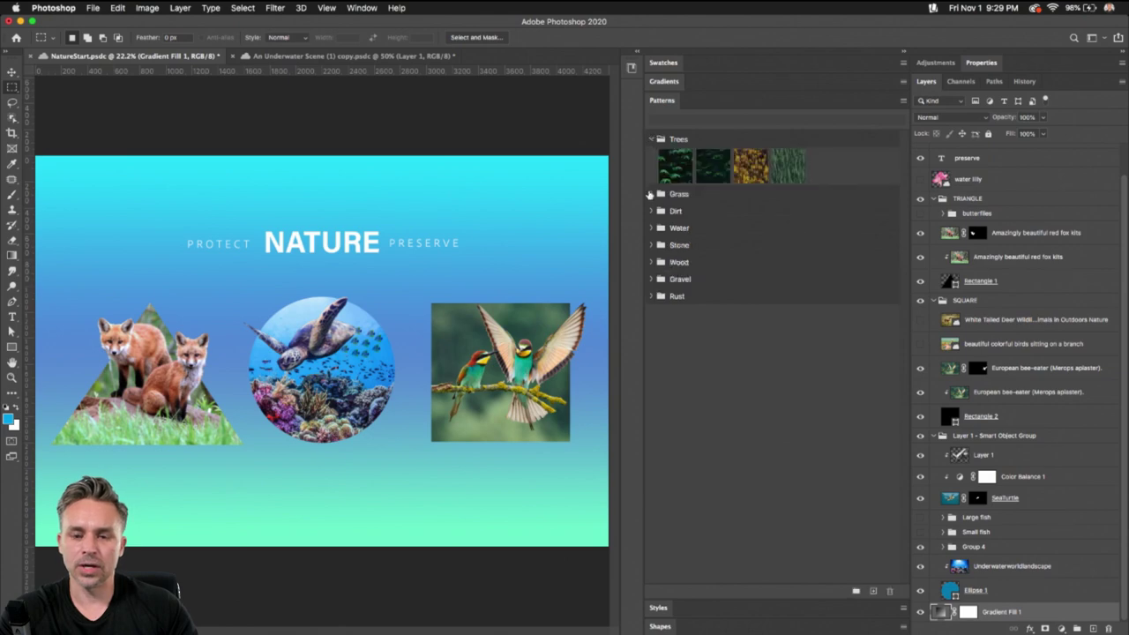
click(651, 195)
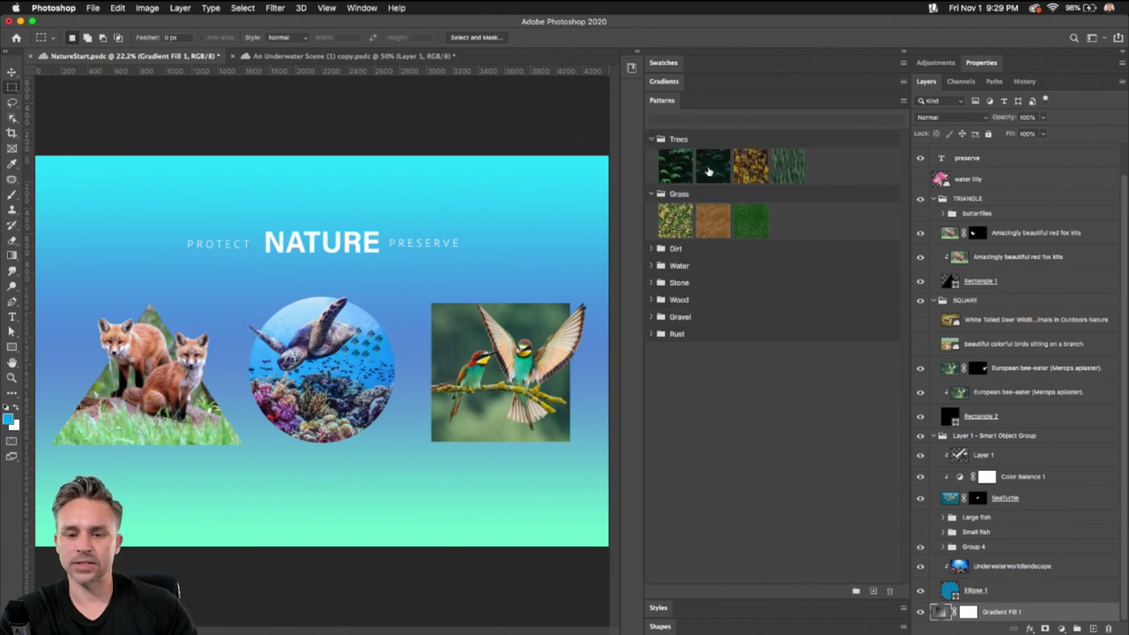
drag(708, 171, 480, 196)
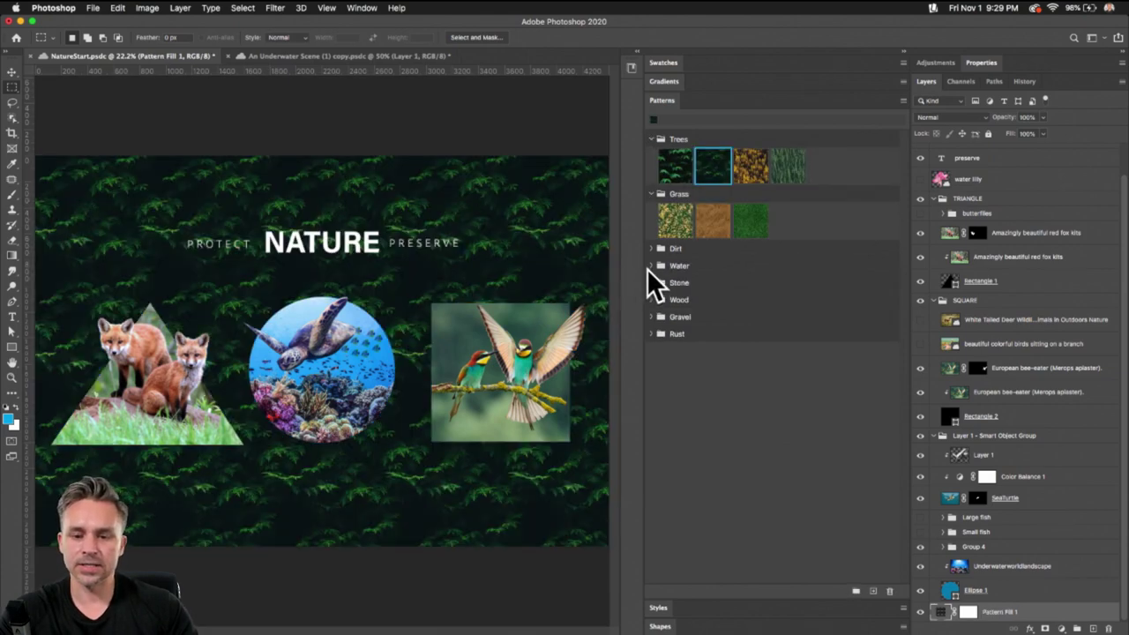
click(652, 265)
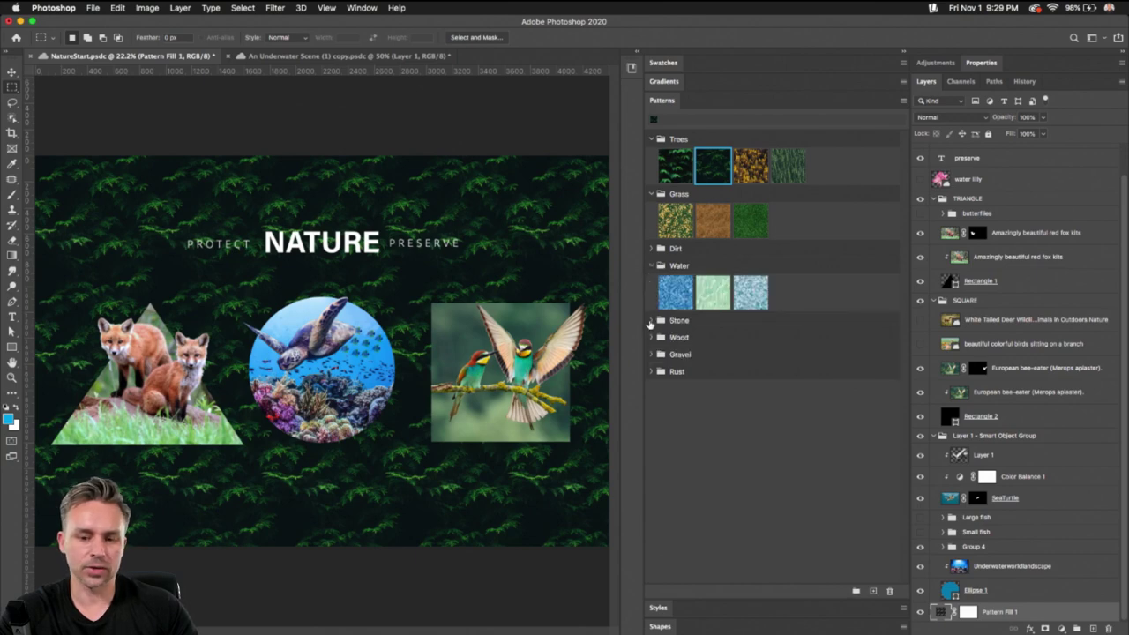
click(651, 321)
click(652, 375)
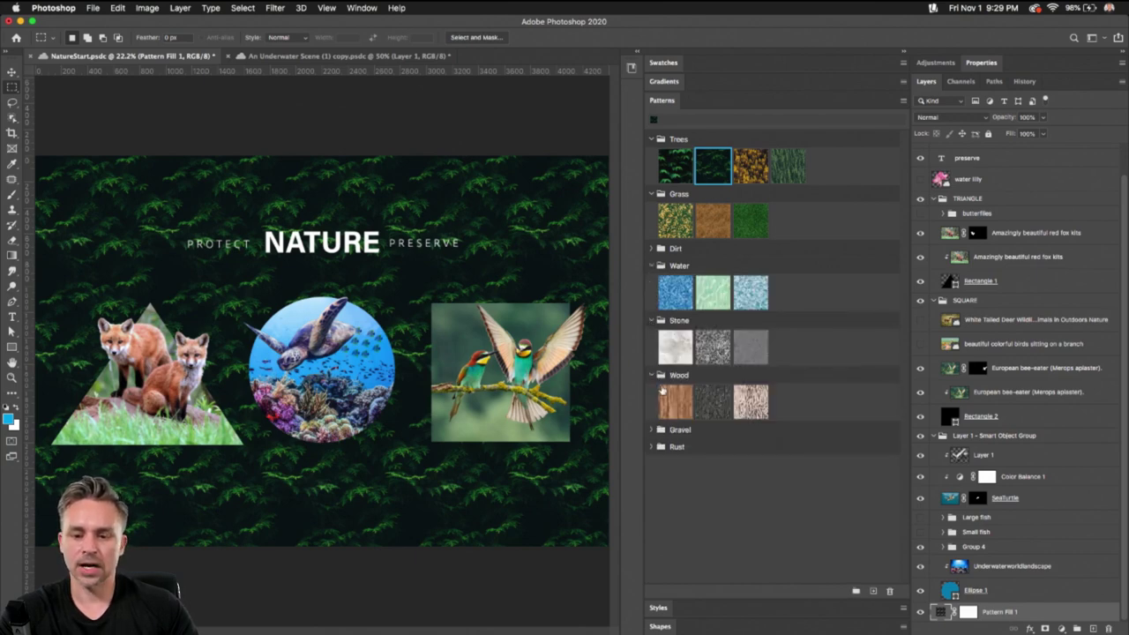
drag(671, 405, 447, 188)
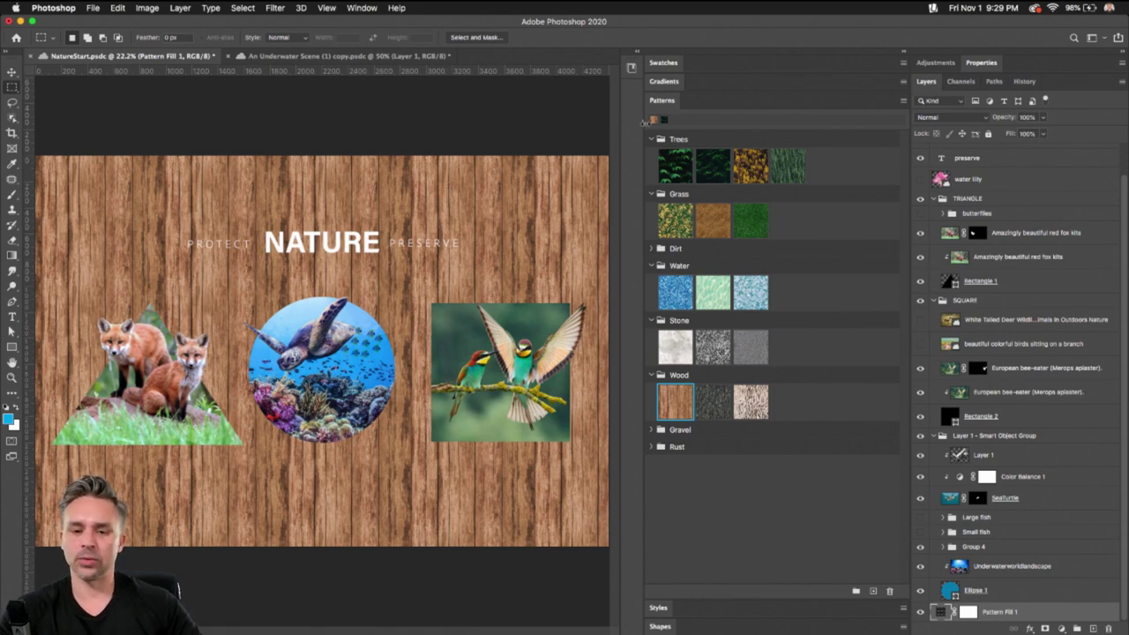
click(663, 82)
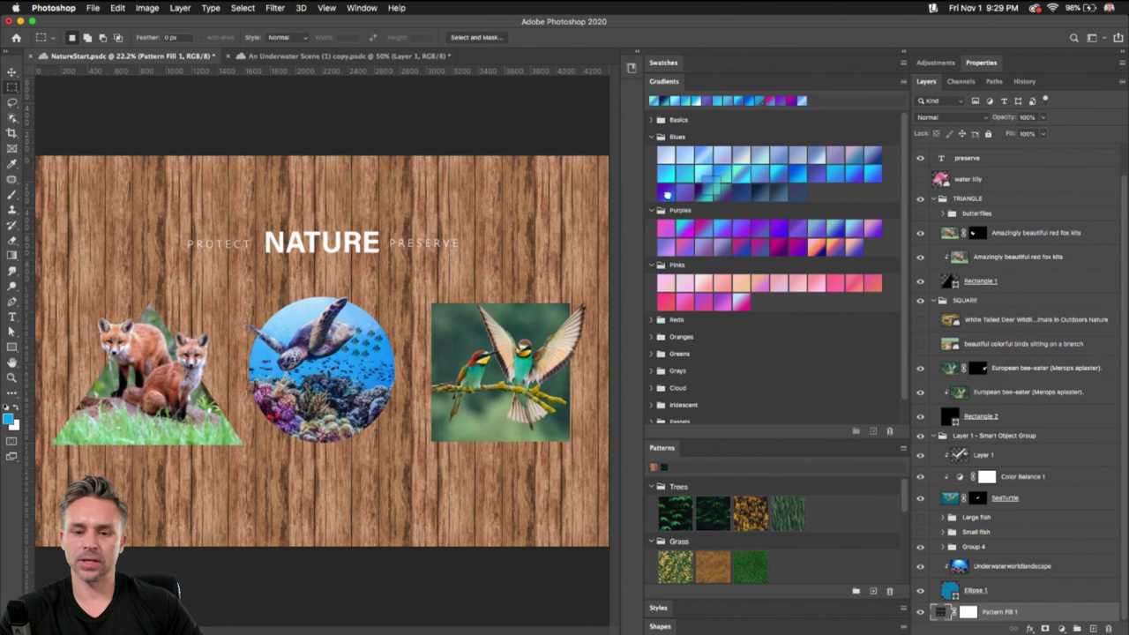
- Restore the cyan-blue-to-mint gradient on the background
drag(684, 194, 559, 201)
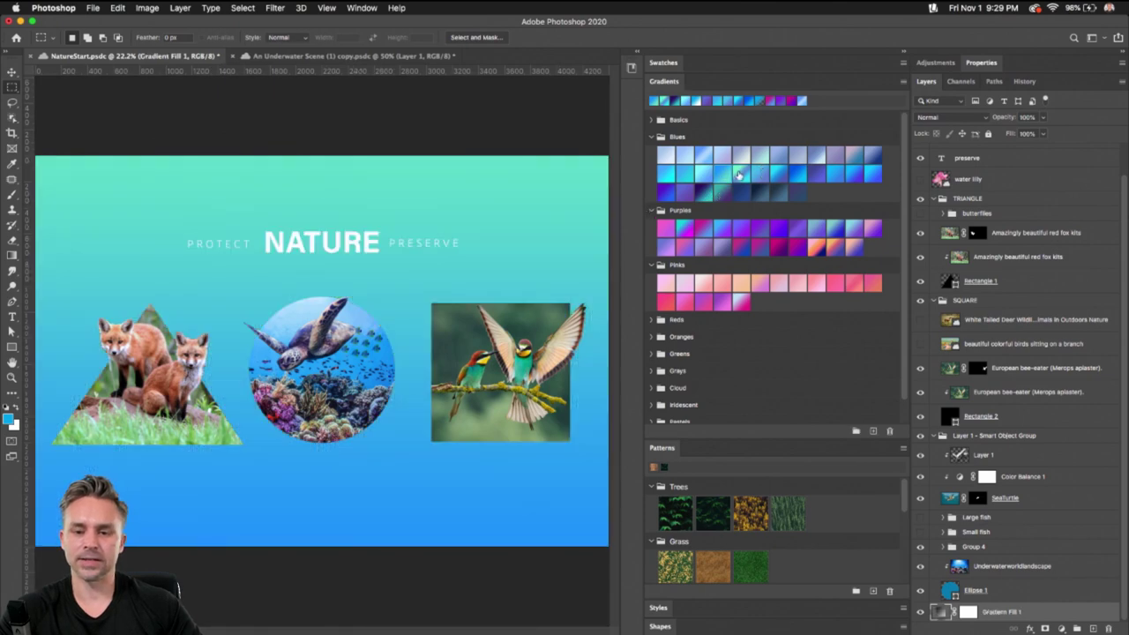
drag(740, 175, 508, 194)
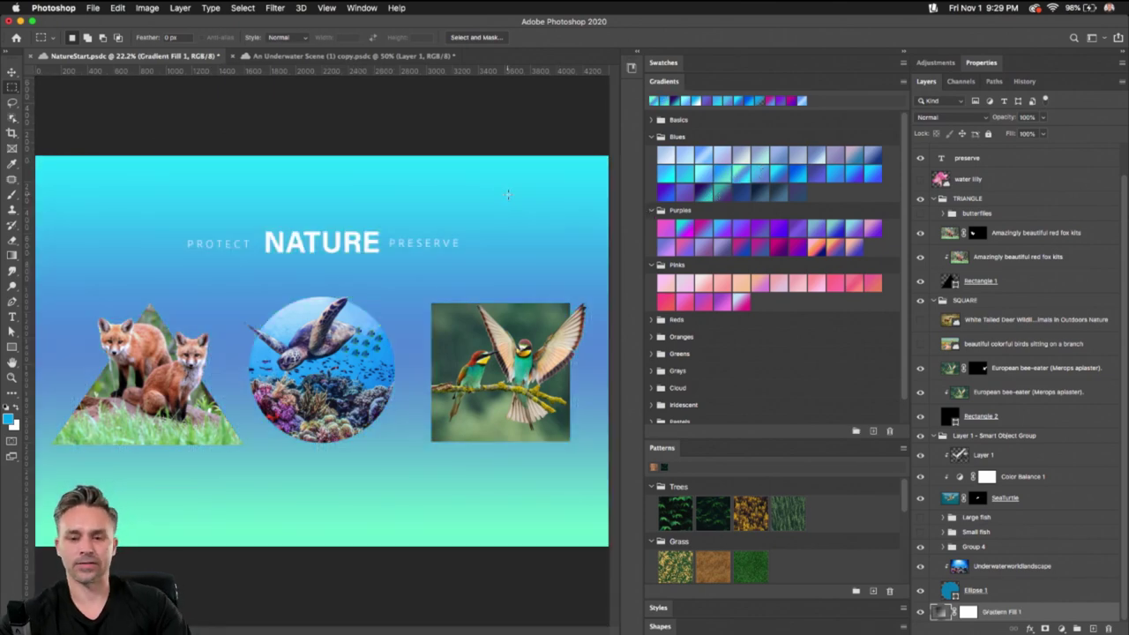
double_click(729, 83)
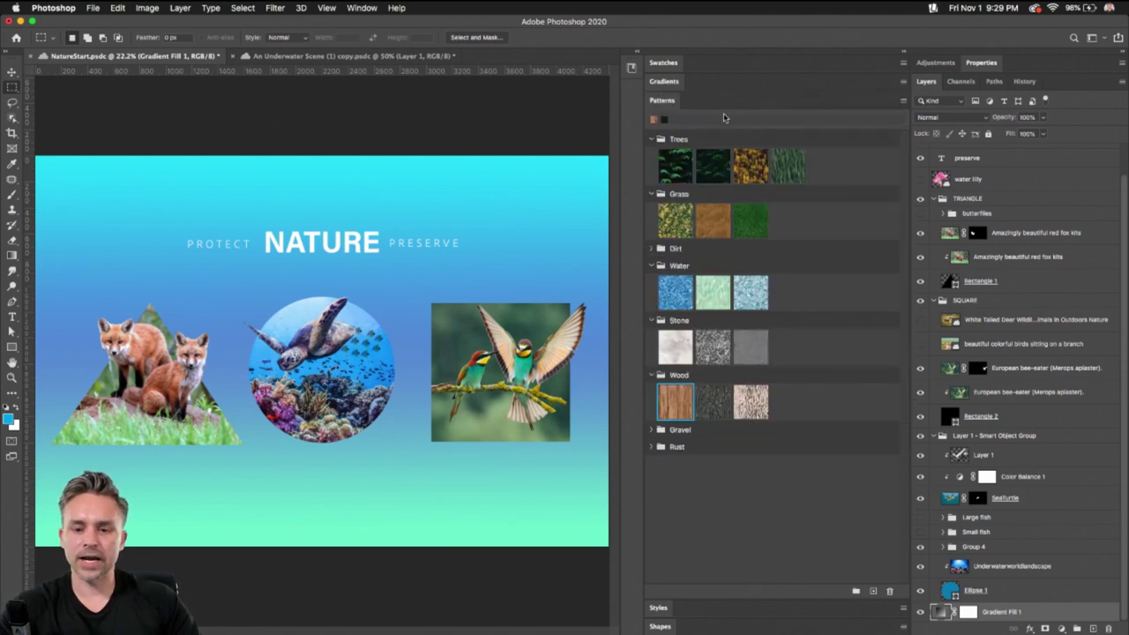
- Collapse the pattern and style presets and expand the Leaf Trees shape collection
double_click(702, 608)
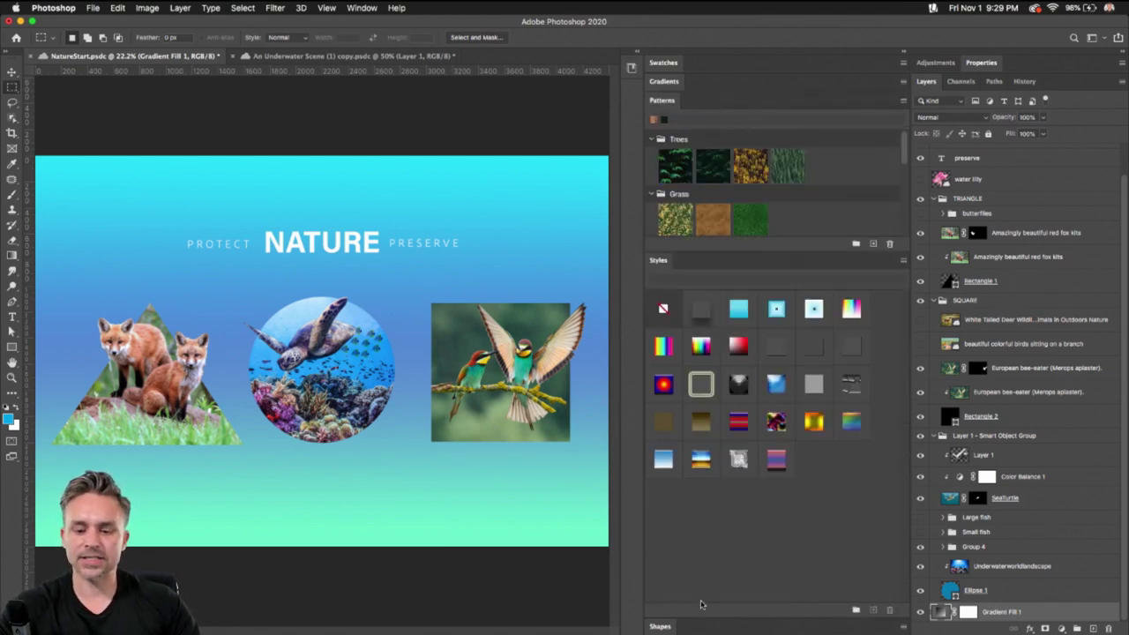
double_click(707, 627)
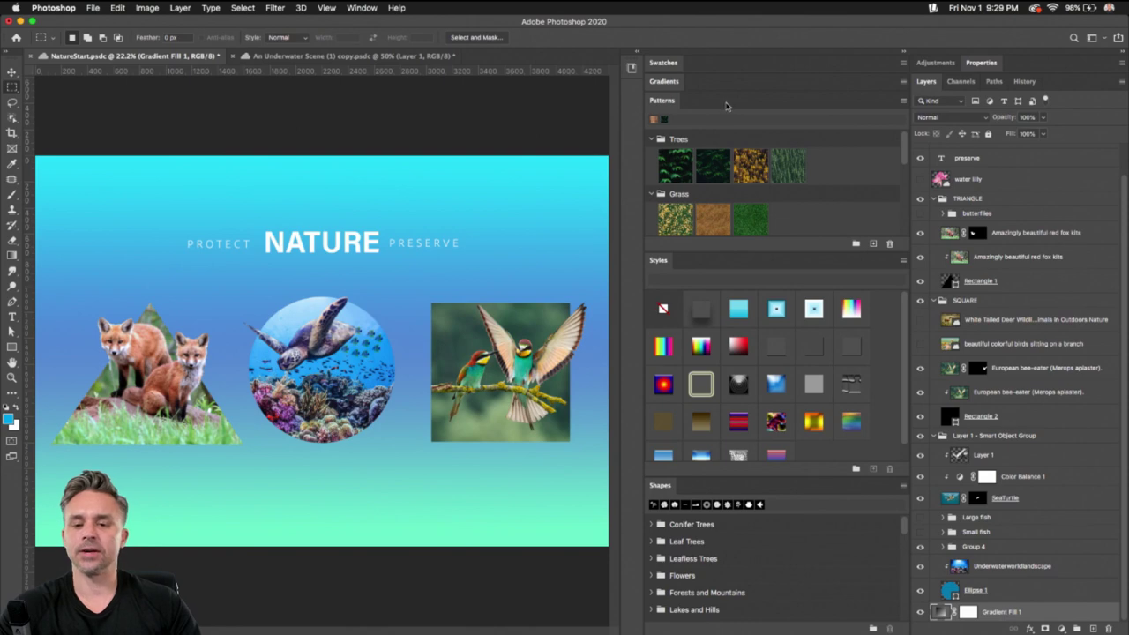
double_click(727, 104)
double_click(722, 126)
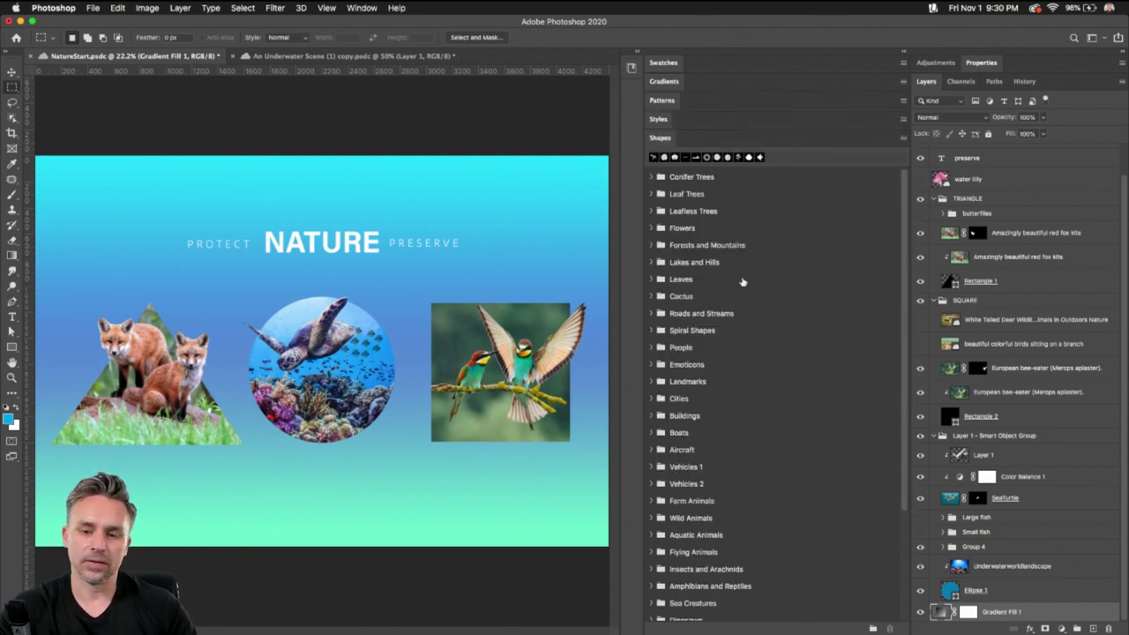
click(649, 195)
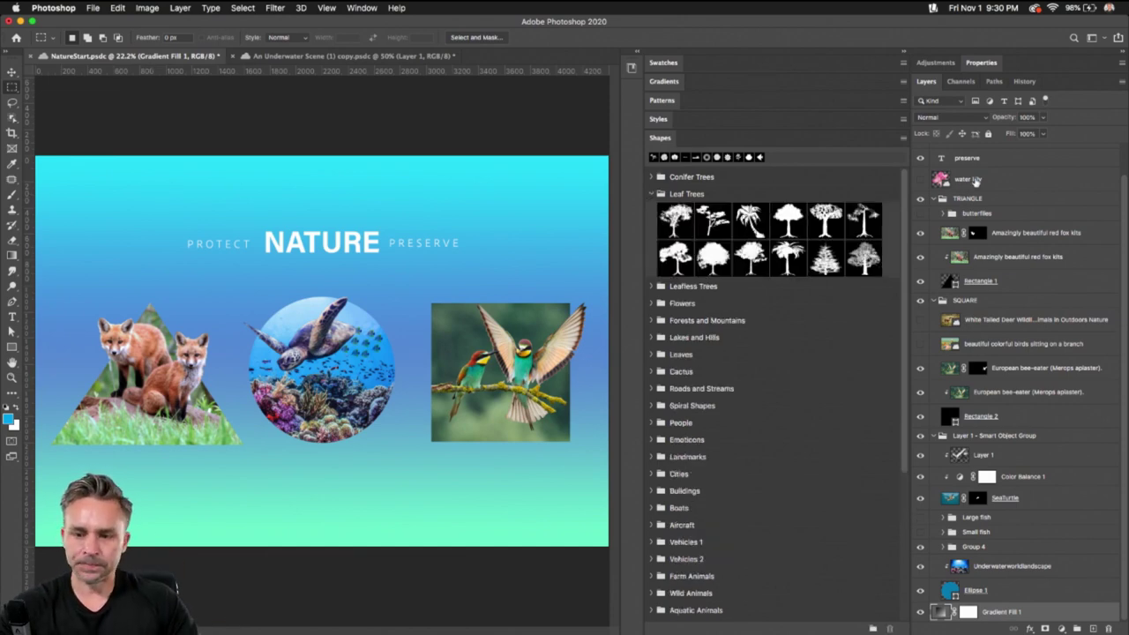
- Make the water lilly layer visible and move it up above the title
click(976, 181)
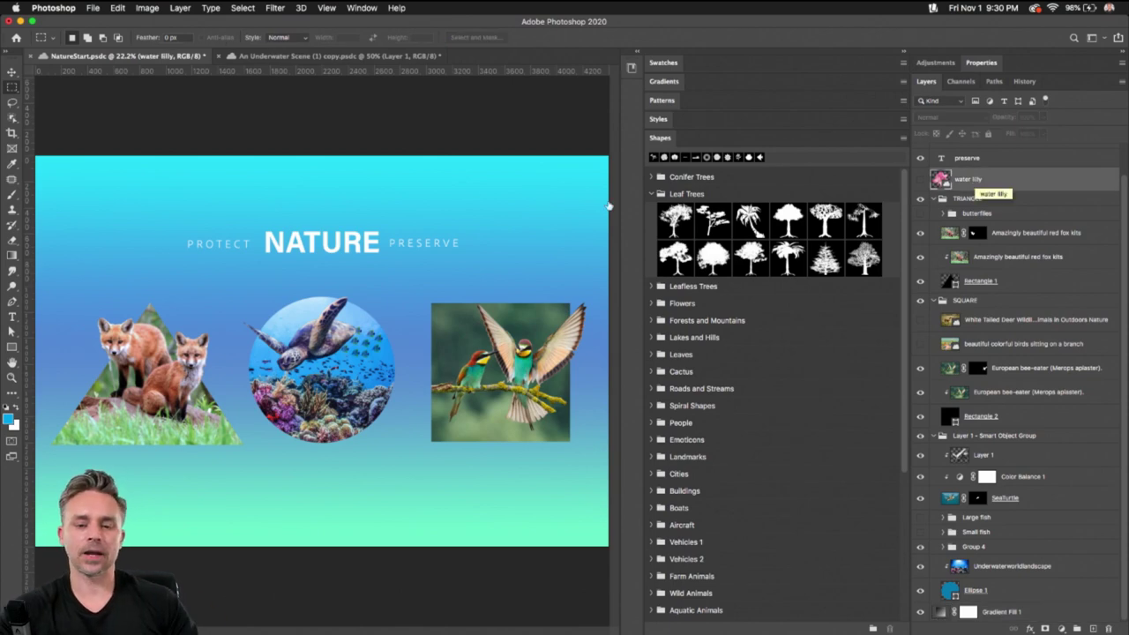
click(920, 178)
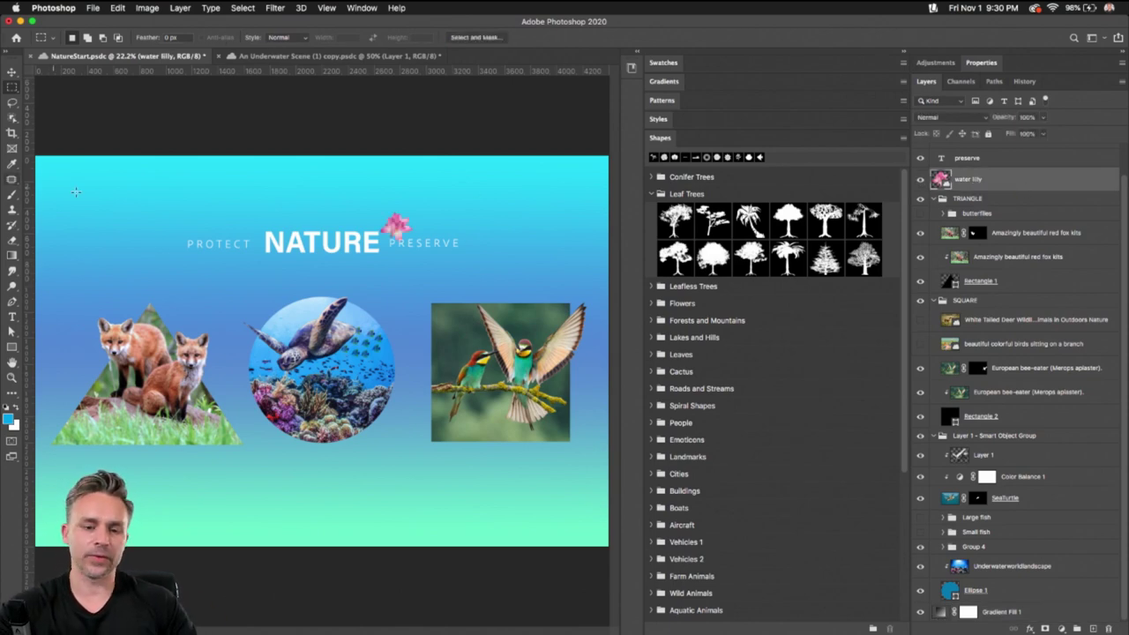
key(super+plus)
key(v)
scroll(411, 194, up, 5)
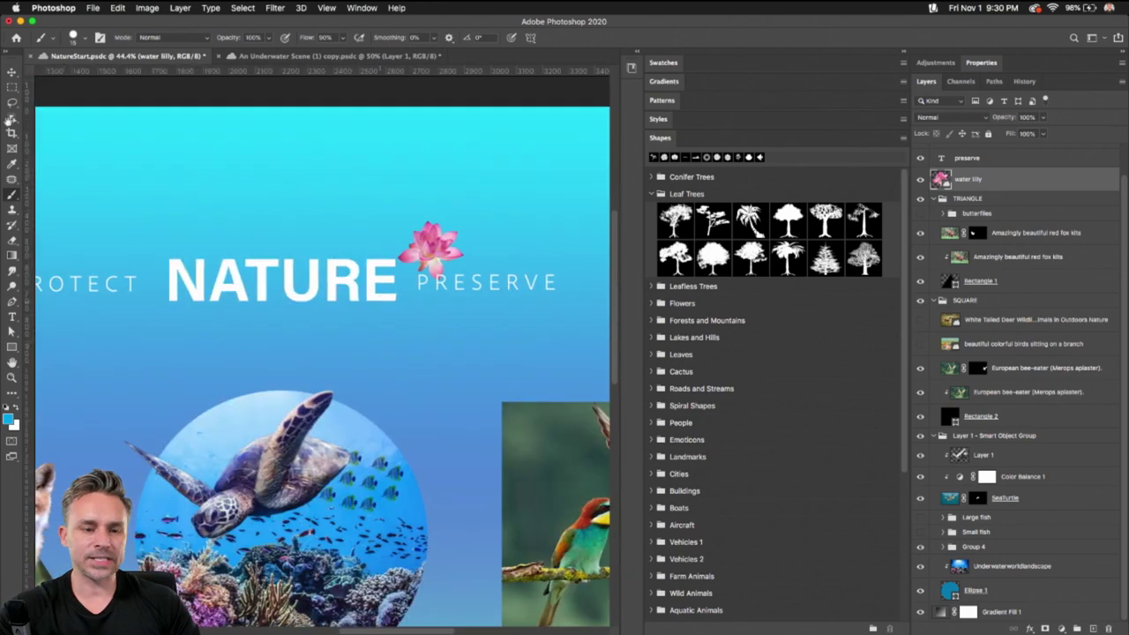
drag(447, 248, 417, 203)
- Commit a free transform on the water lily and drag a Cedar Tree 1 shape onto the canvas
key(super+t)
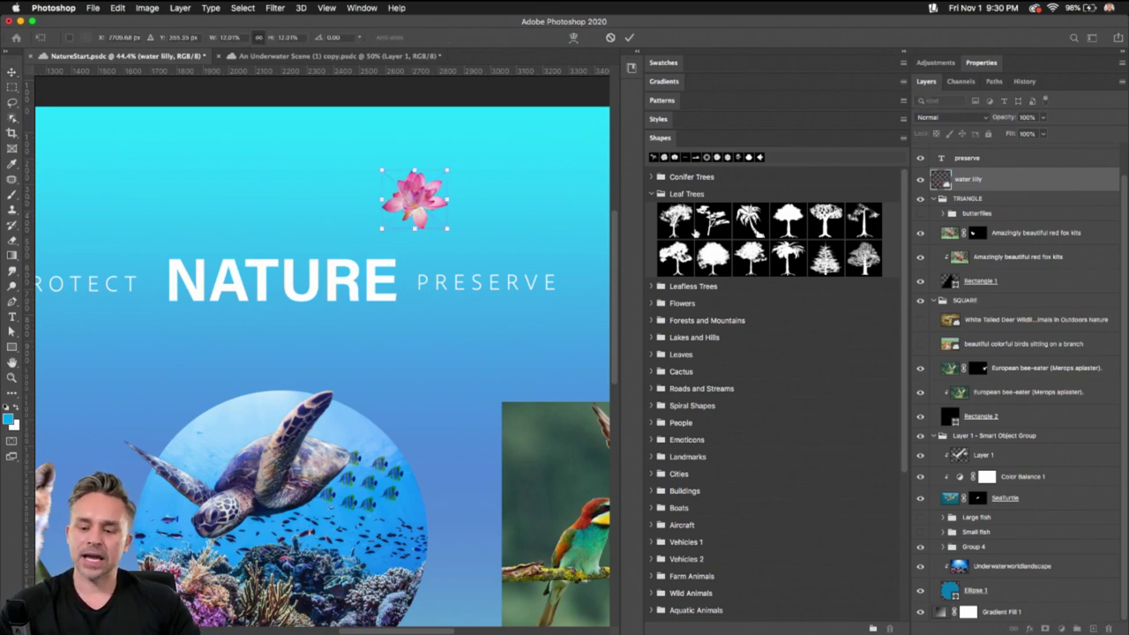
key(Return)
drag(707, 221, 288, 225)
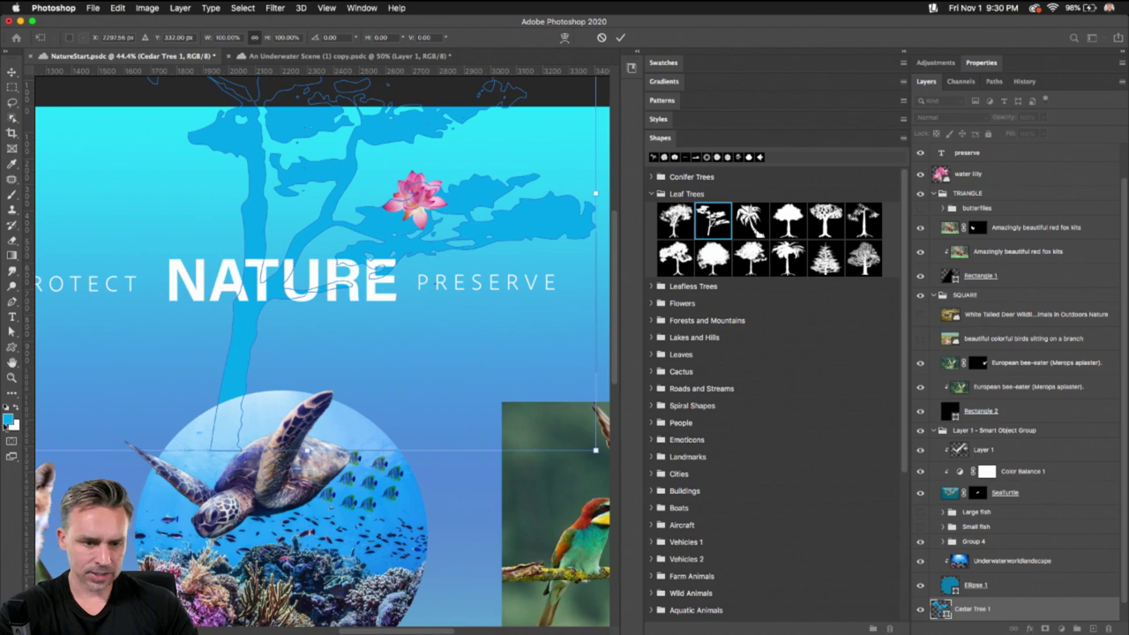
- Scale the cedar tree down to about 30% and place it just above NATURE
scroll(974, 604, up, 2)
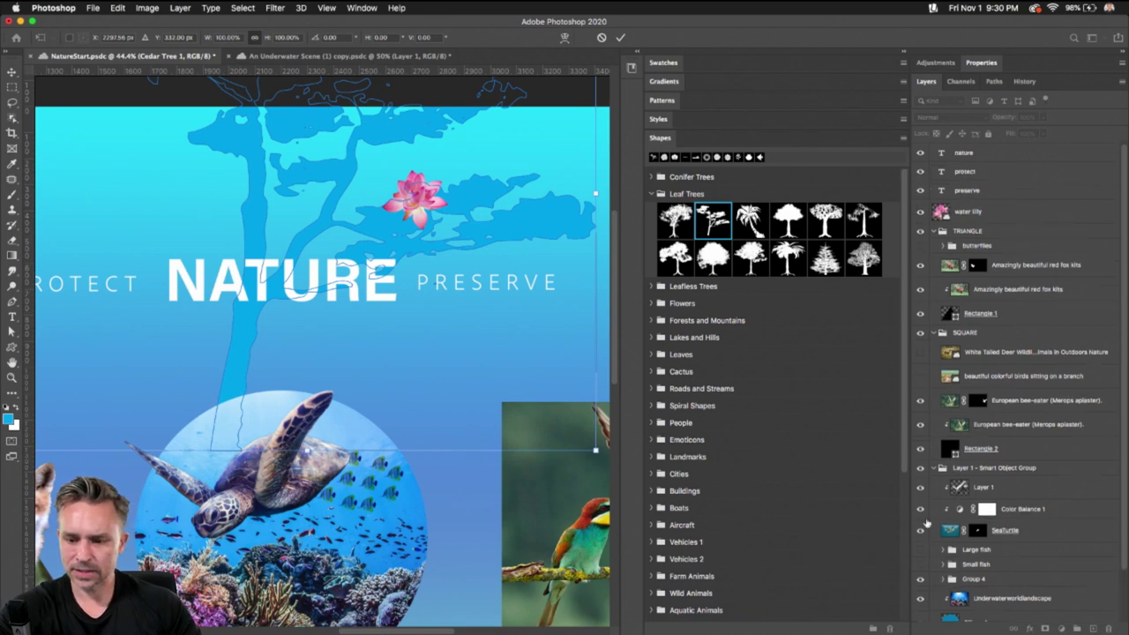
scroll(976, 540, down, 3)
key(Return)
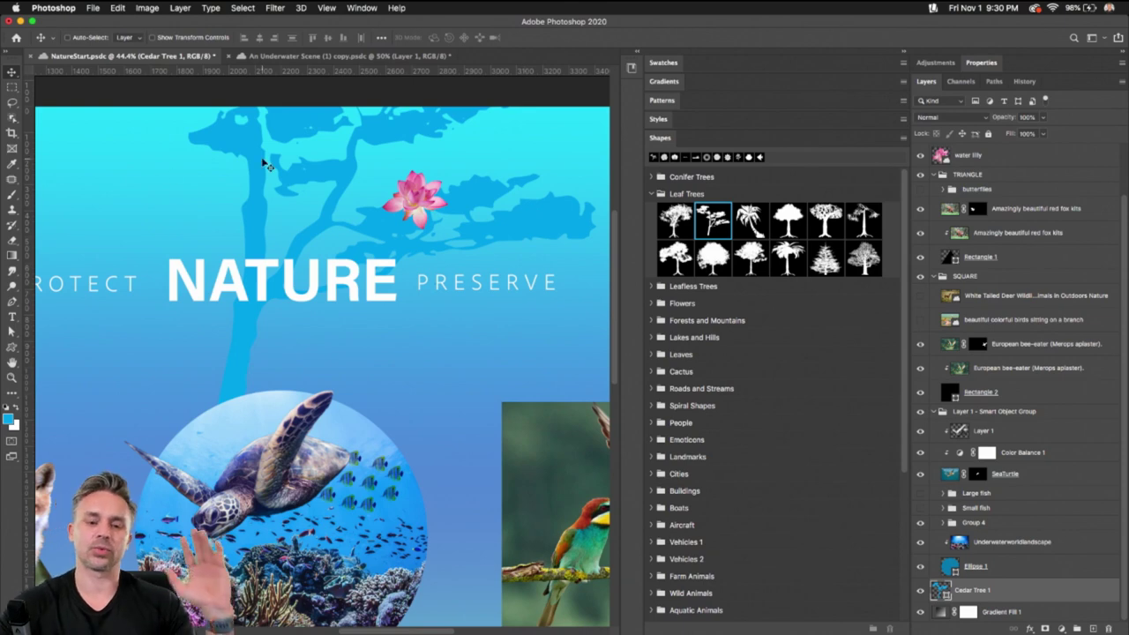
scroll(281, 245, down, 3)
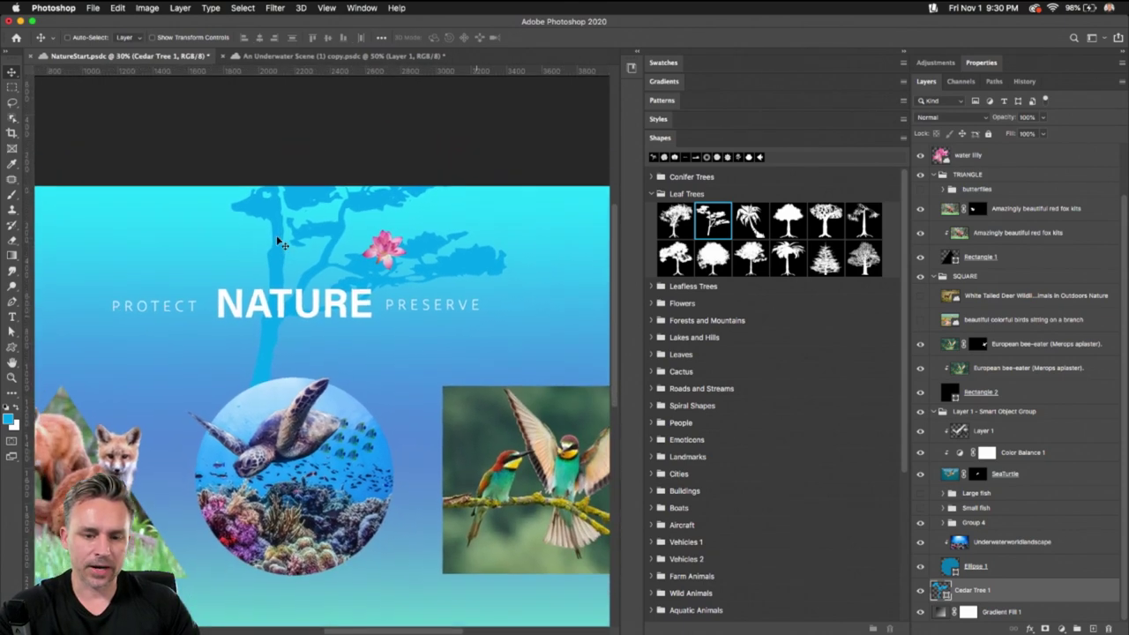
scroll(281, 245, down, 1)
drag(281, 244, 279, 313)
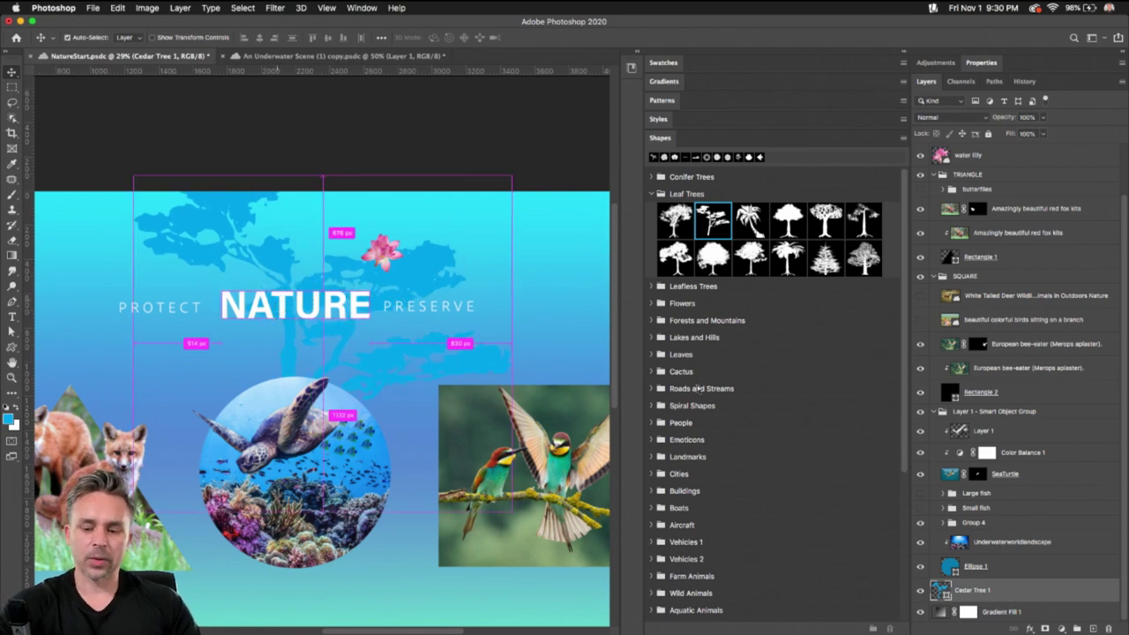
key(super+t)
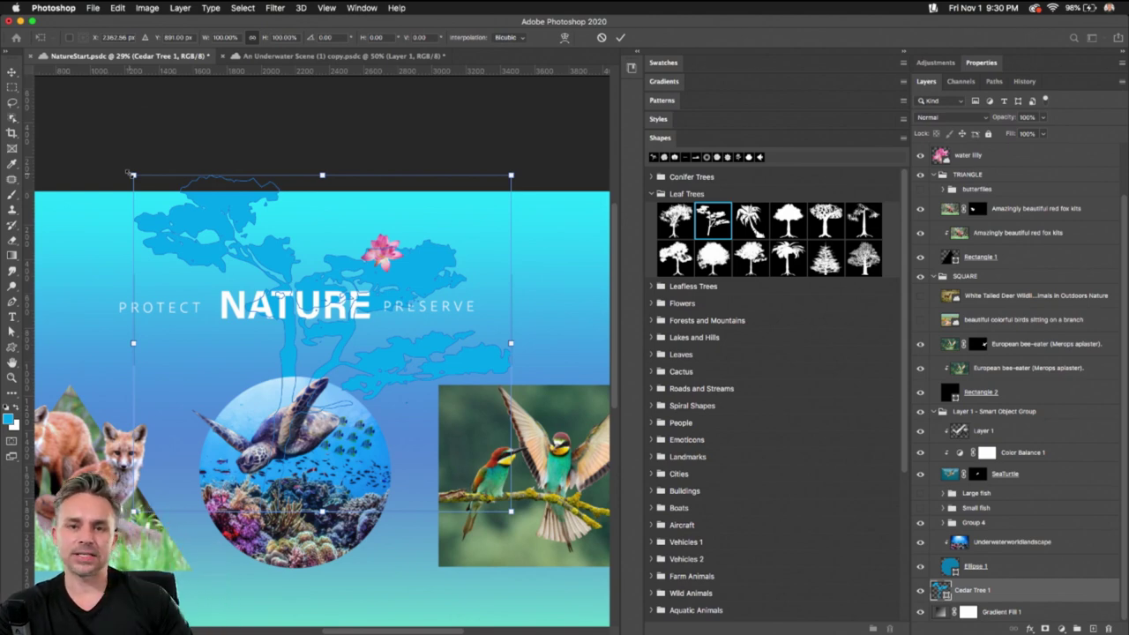
drag(132, 175, 212, 404)
drag(364, 358, 267, 191)
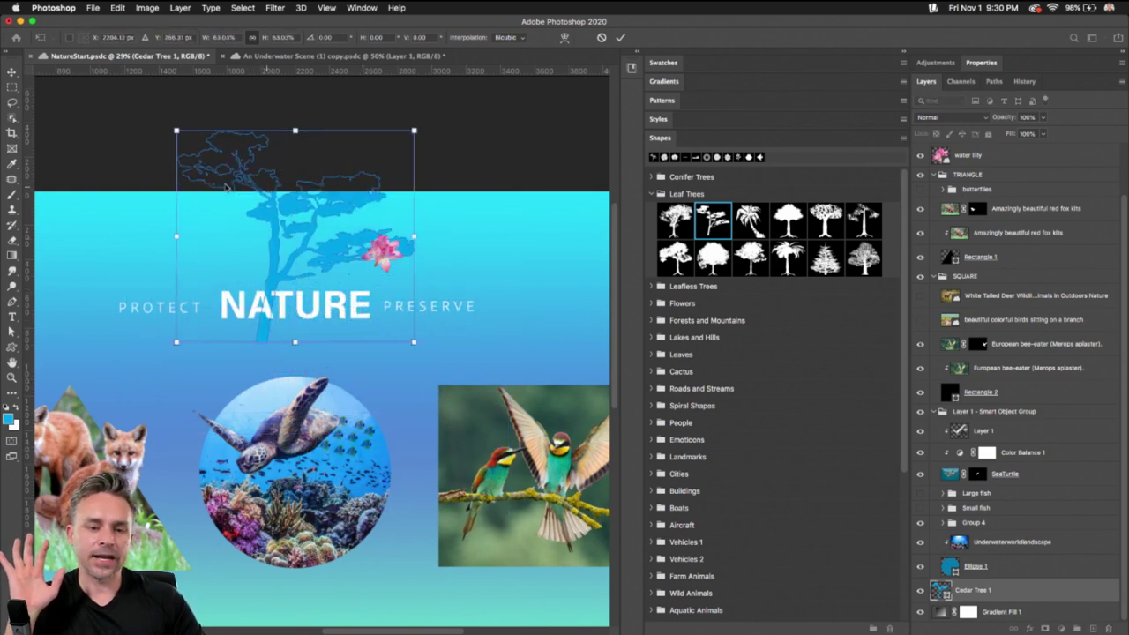
drag(176, 131, 265, 246)
key(Return)
- Shrink the water lily slightly
click(970, 156)
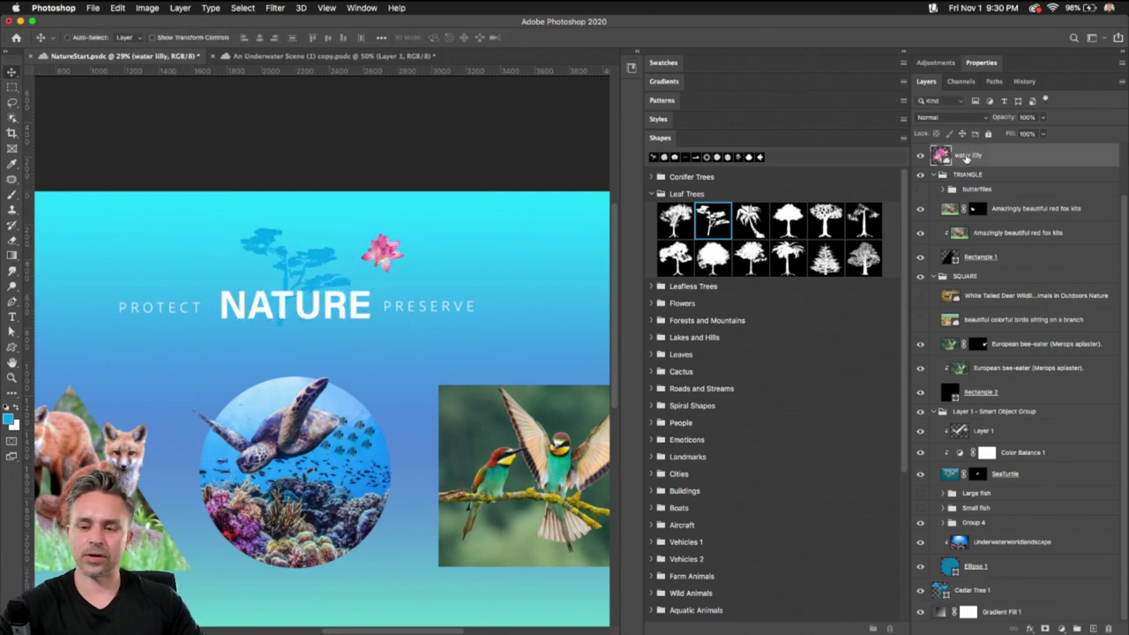
key(super+t)
mouse_move(360, 233)
mouse_down()
mouse_move(349, 219)
mouse_move(382, 250)
mouse_move(362, 236)
mouse_up()
key(Return)
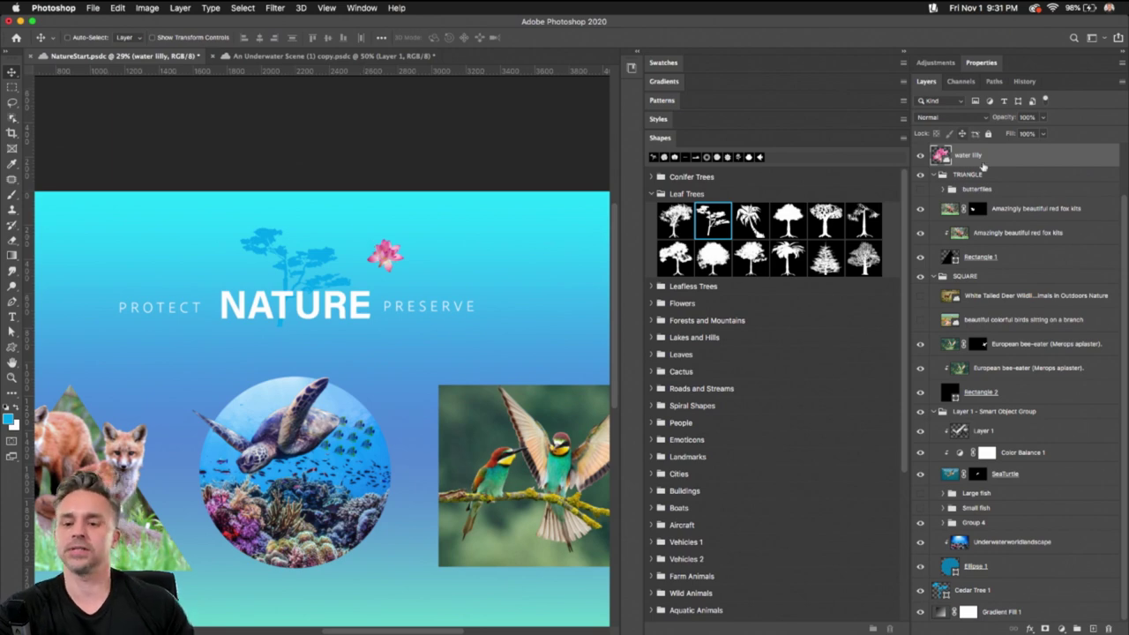
- Delete the water lily layer and change the Cedar Tree 1 fill colour to white
click(1110, 628)
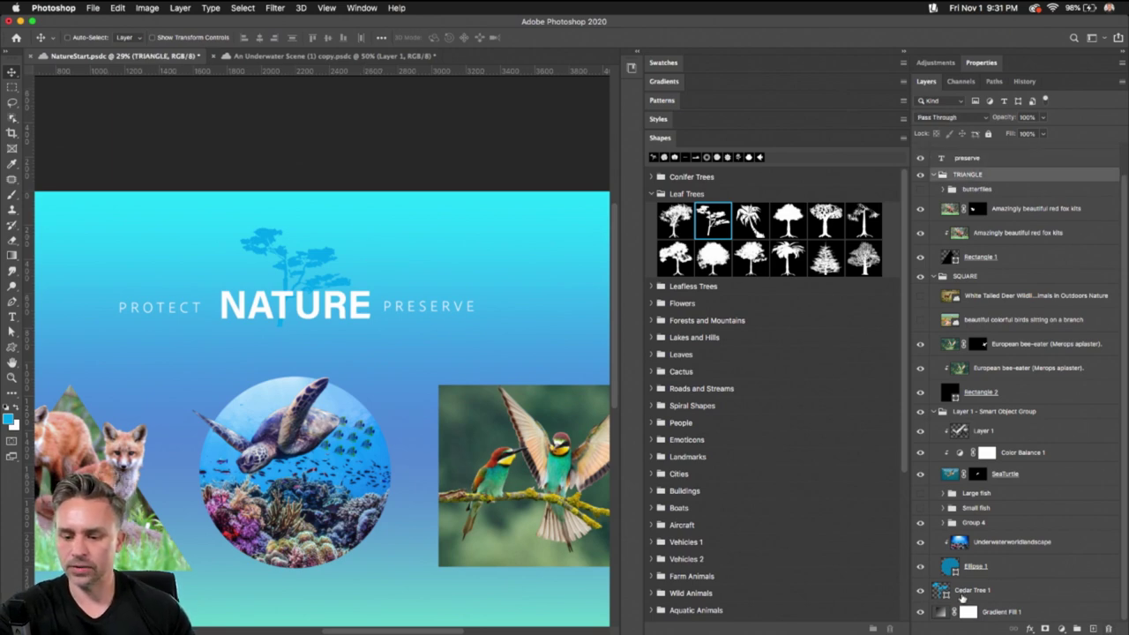
click(962, 598)
double_click(943, 596)
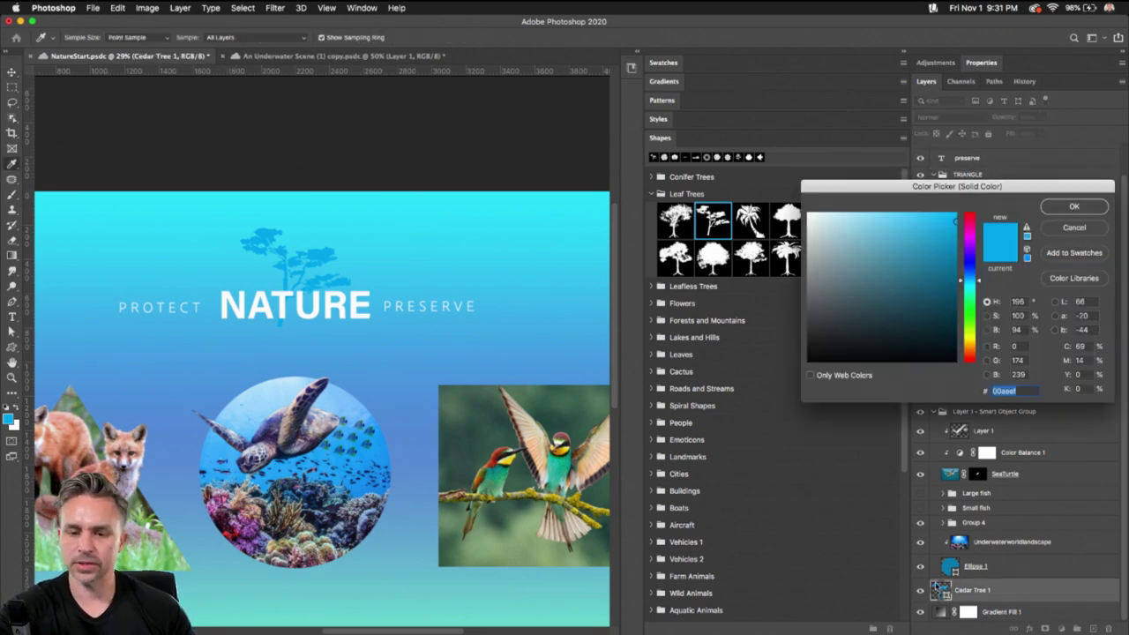
click(808, 234)
key(Return)
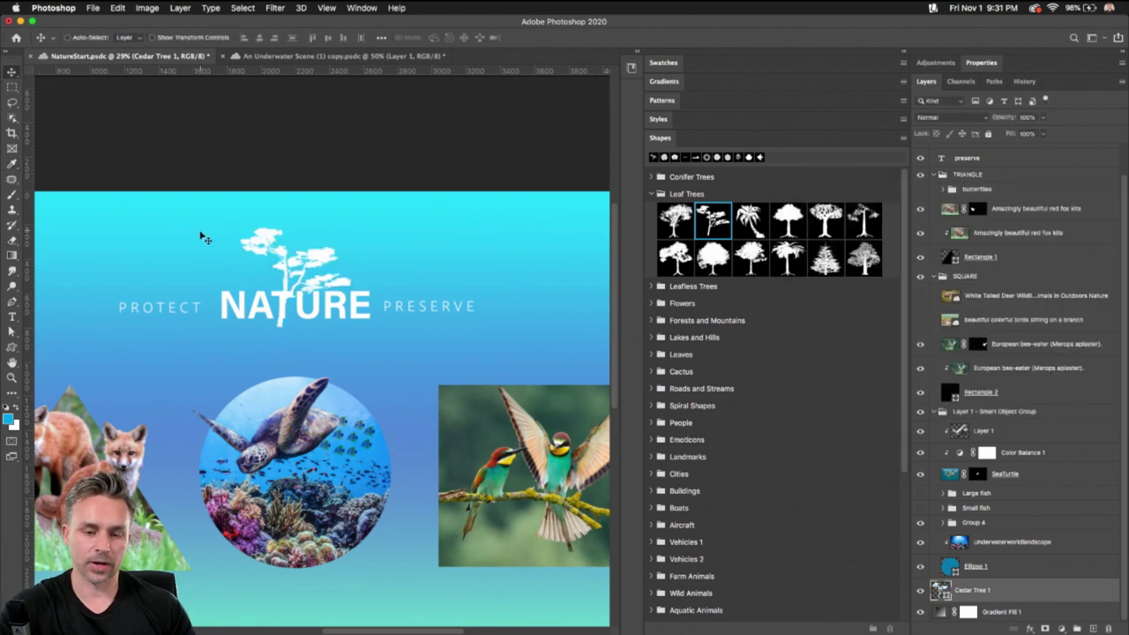
scroll(202, 239, up, 5)
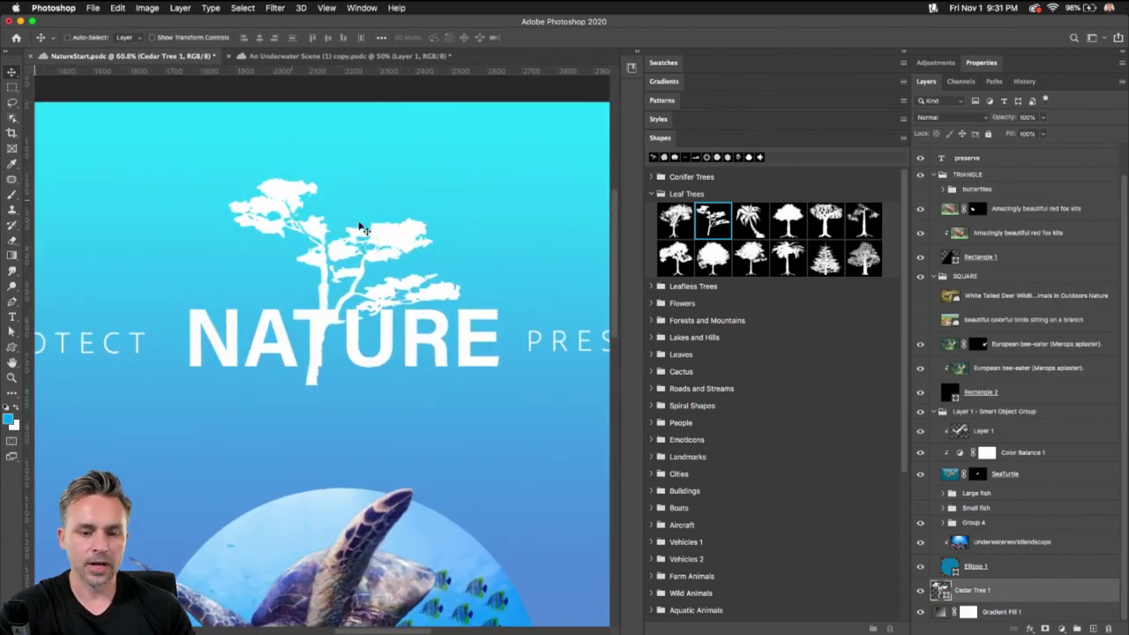
scroll(300, 190, up, 3)
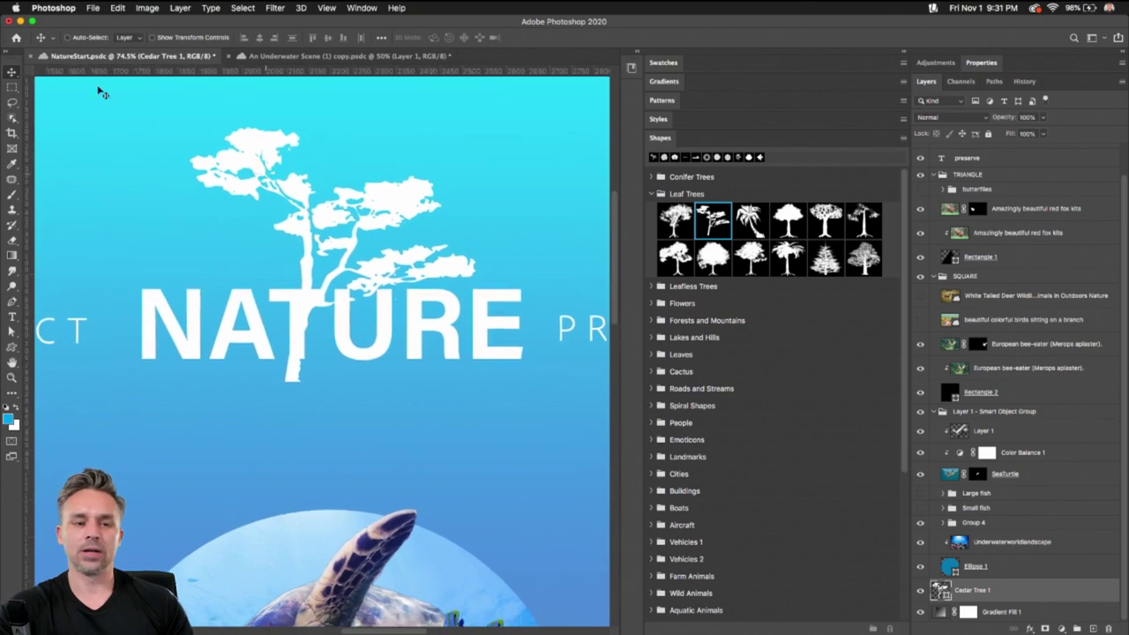
click(121, 7)
- Start a warp on the white cedar tree and split its grid vertically and horizontally
click(123, 7)
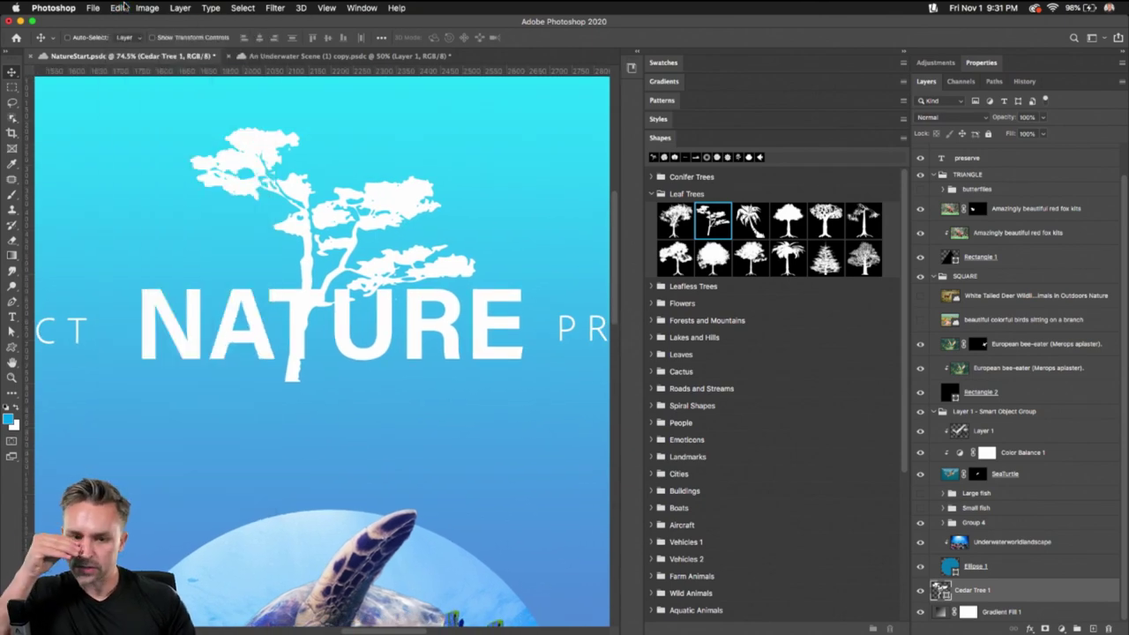
click(121, 7)
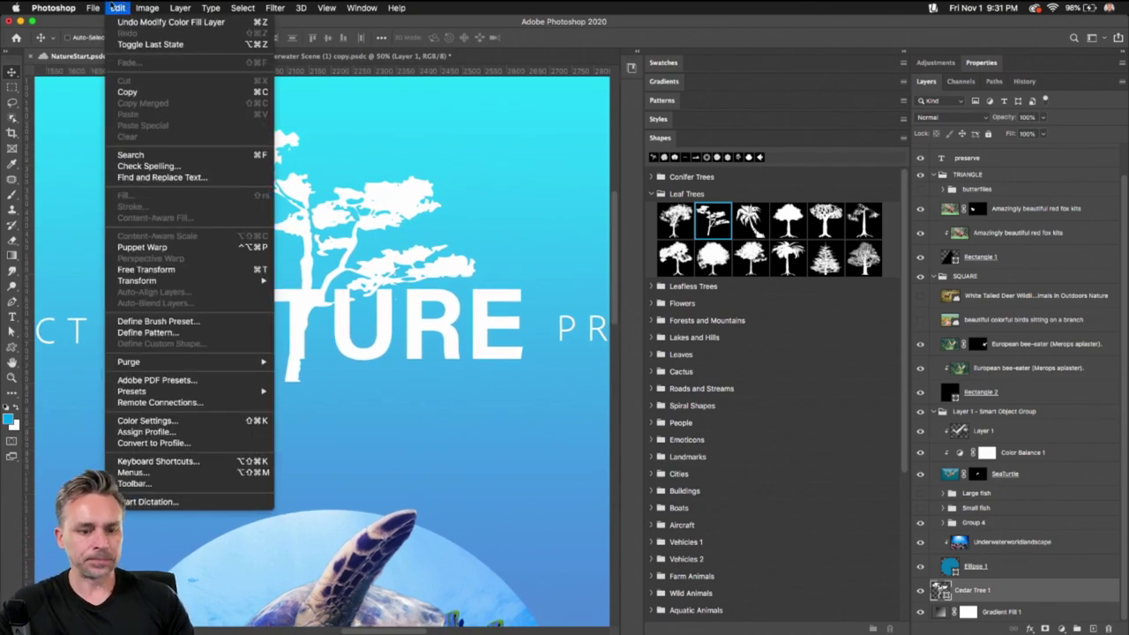
mouse_move(138, 280)
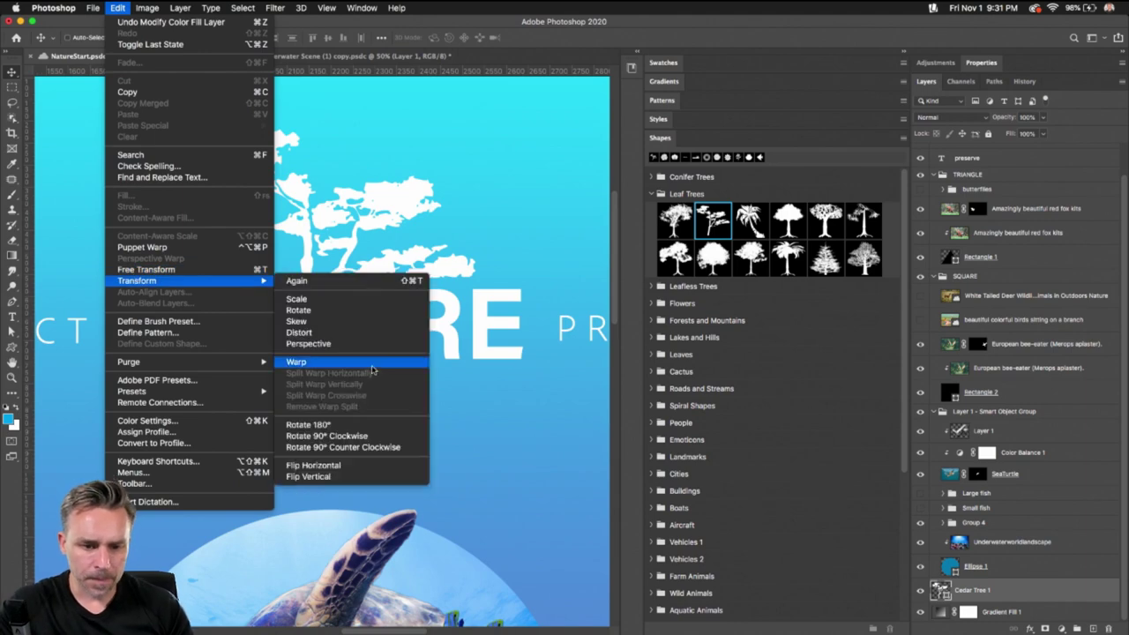
click(373, 371)
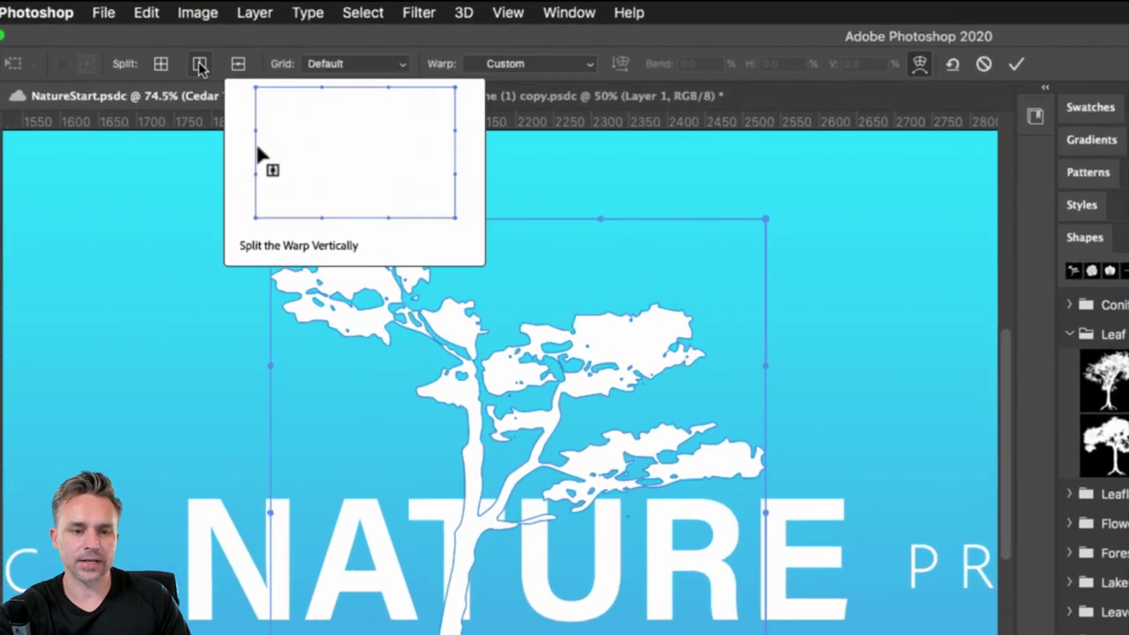
click(200, 67)
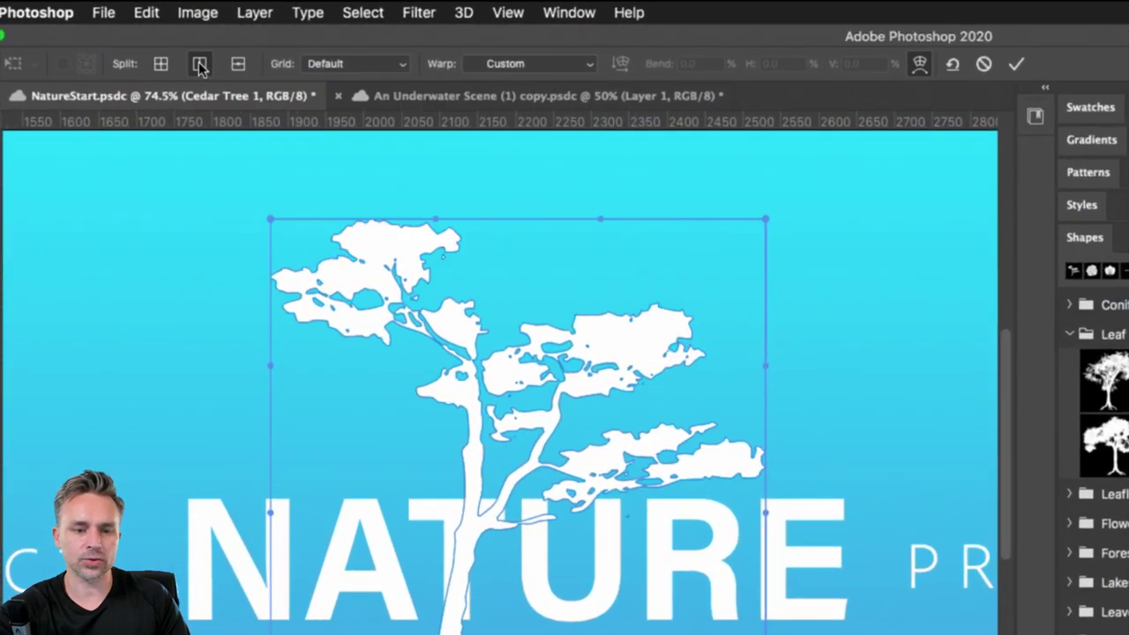
click(485, 434)
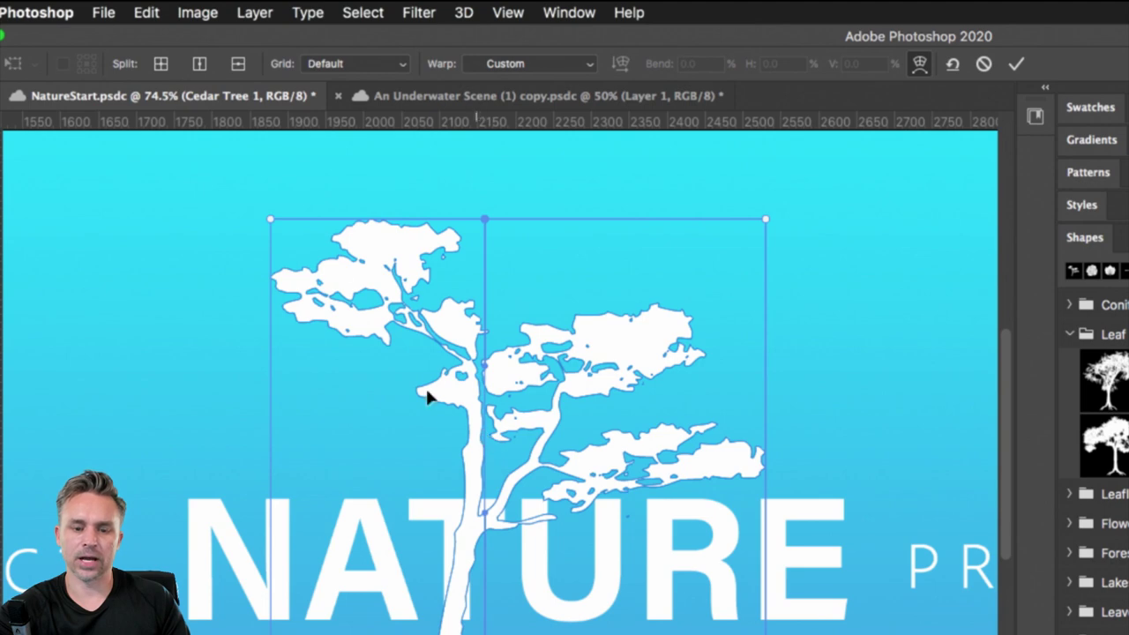
click(237, 64)
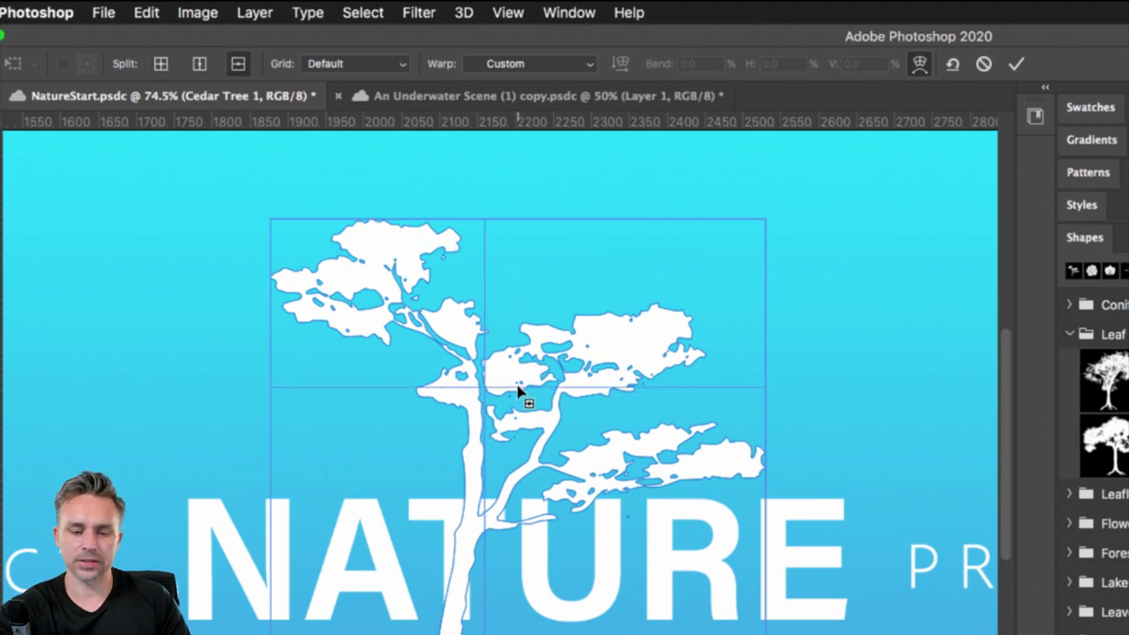
click(519, 395)
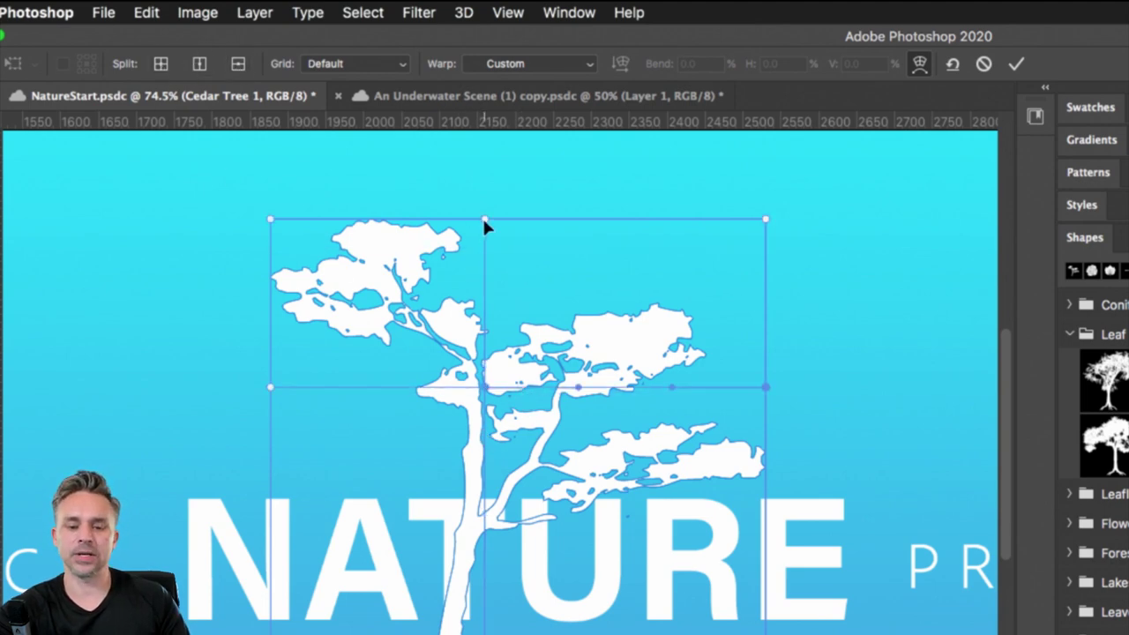
- Drag the warp points to bend the trunk and stretch the canopy leftward and upward
drag(485, 388, 413, 364)
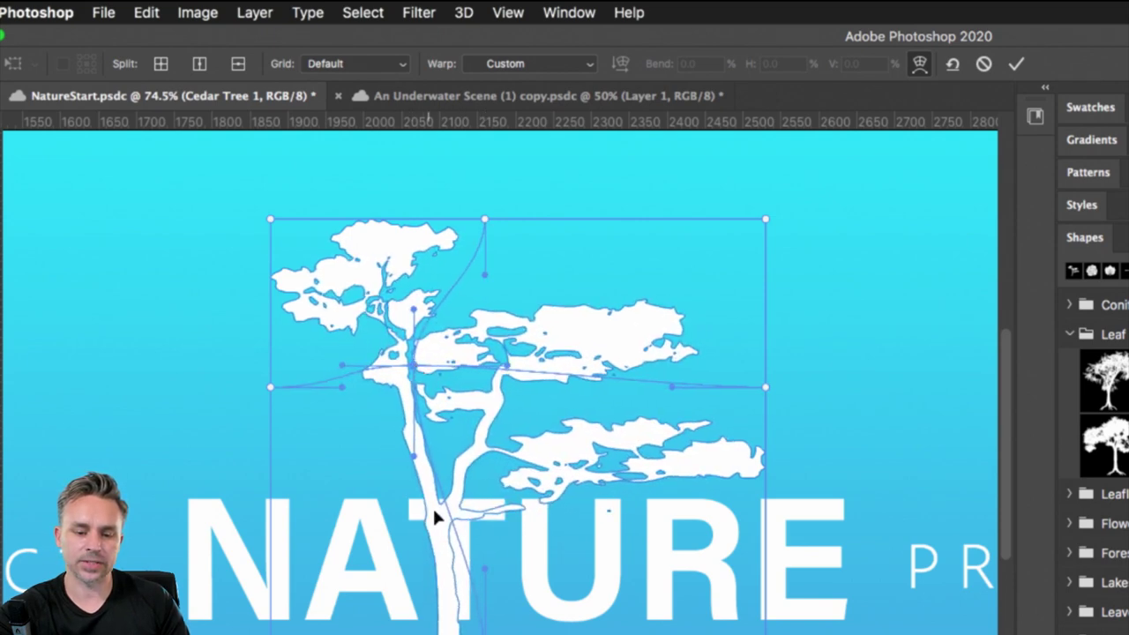
drag(414, 461, 531, 461)
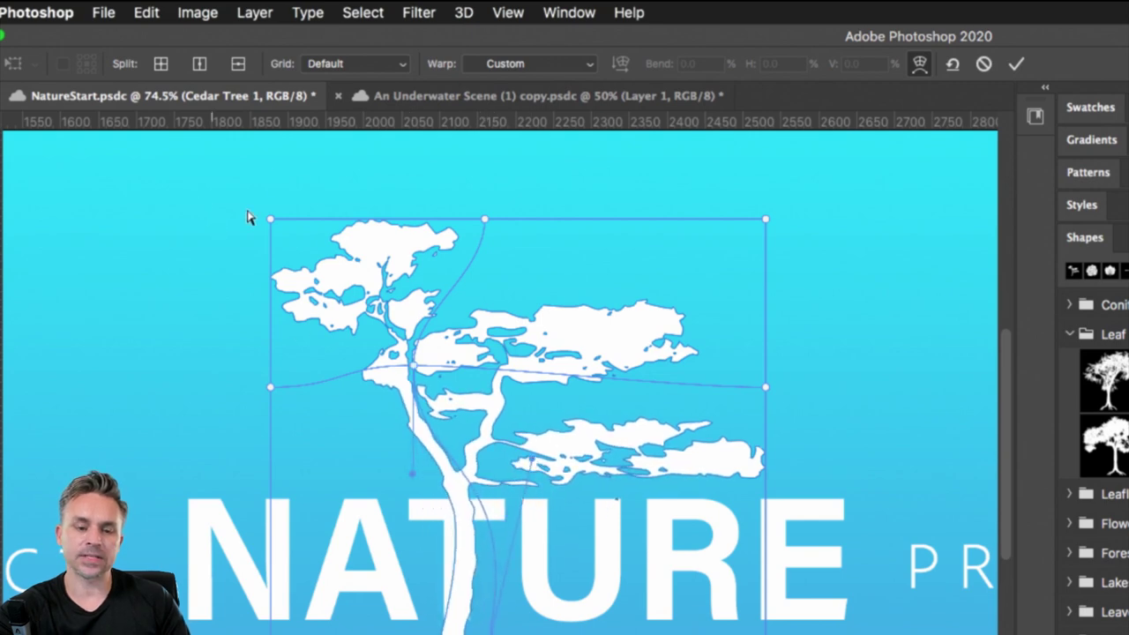
drag(270, 220, 242, 181)
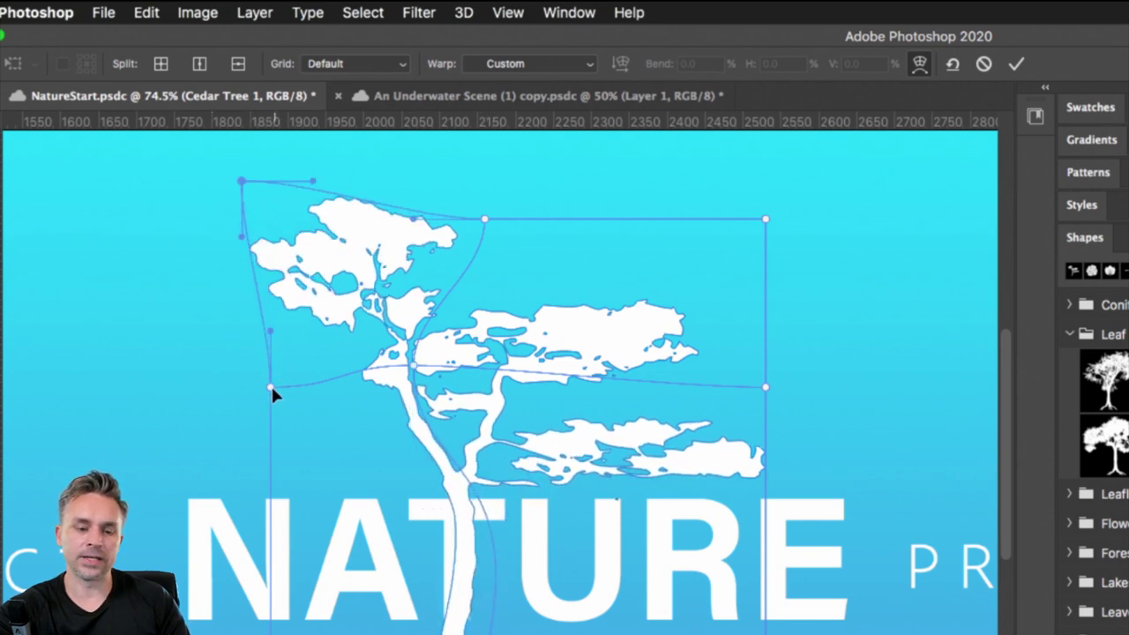
drag(269, 385, 250, 440)
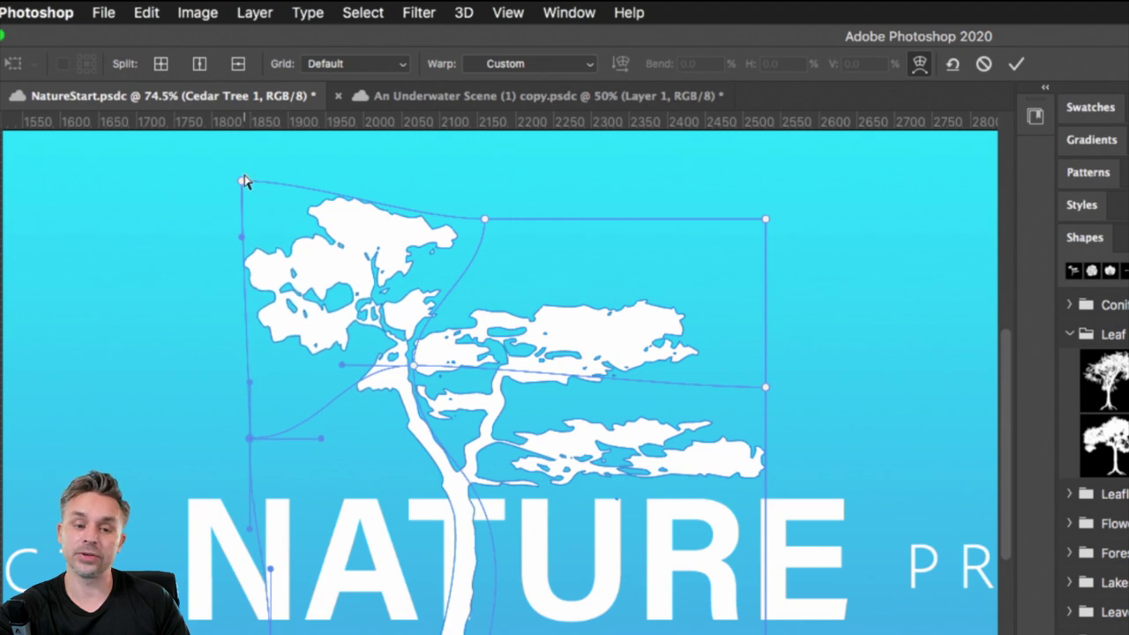
drag(243, 185, 221, 213)
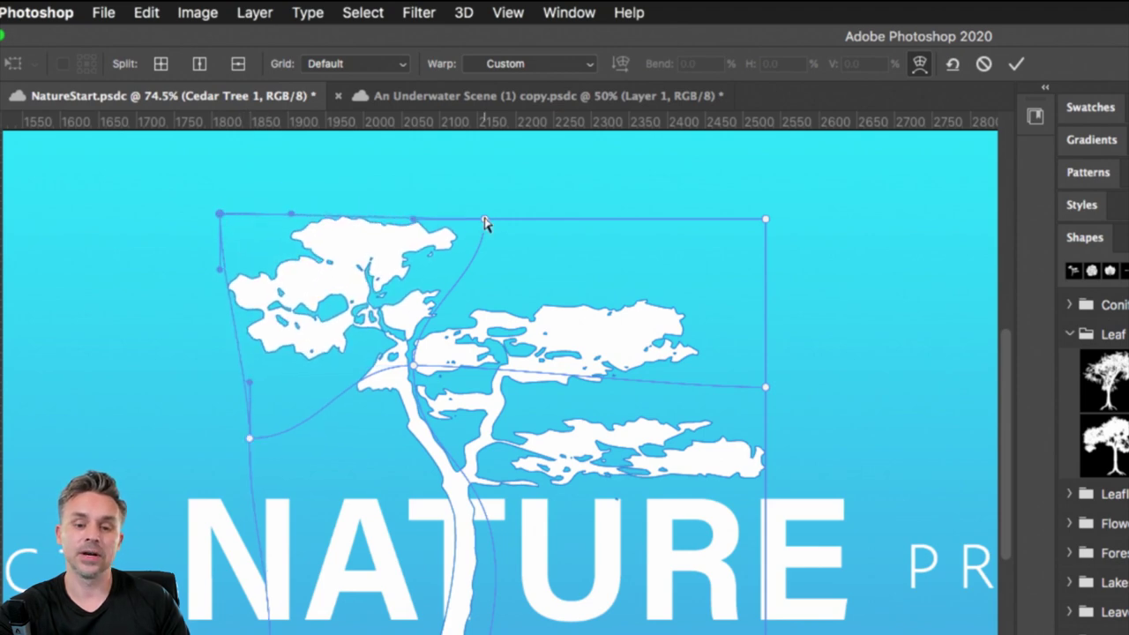
drag(484, 219, 497, 194)
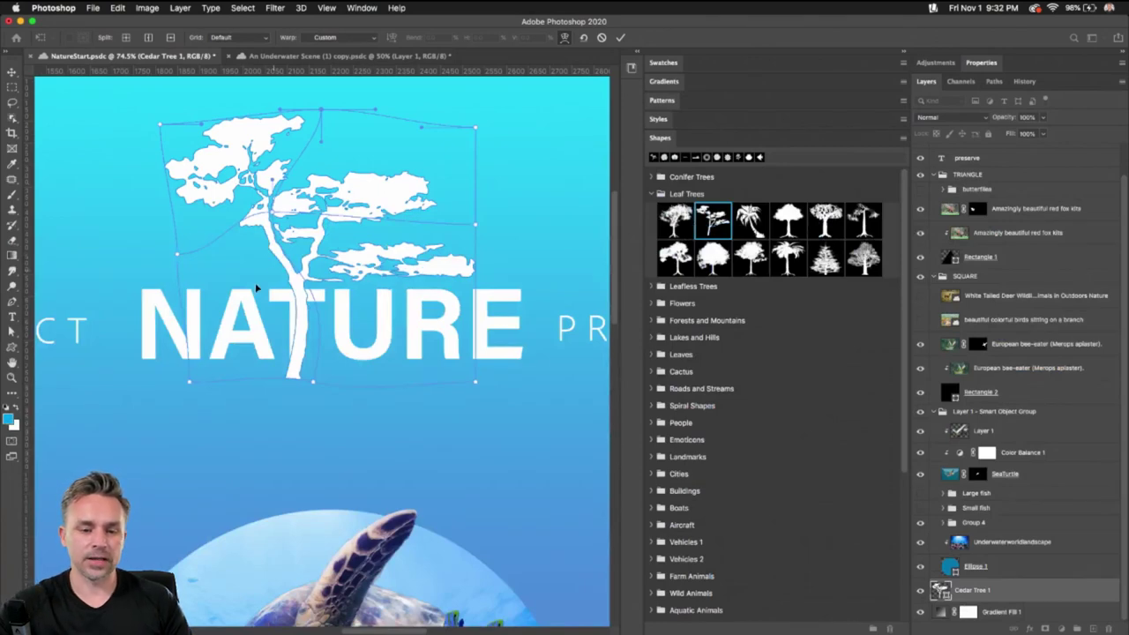
- Commit the warp, scale the tree to about 72%, move it into NATURE, and hide rulers
key(Return)
key(ctrl+t)
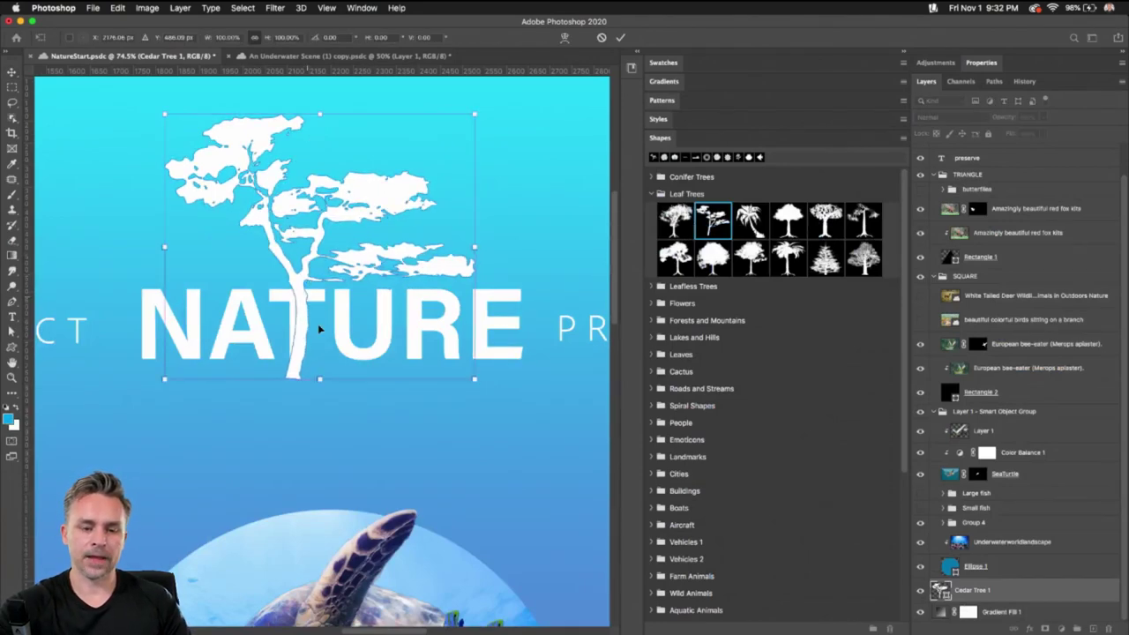
drag(472, 378, 388, 305)
drag(239, 176, 278, 222)
key(Return)
key(super+r)
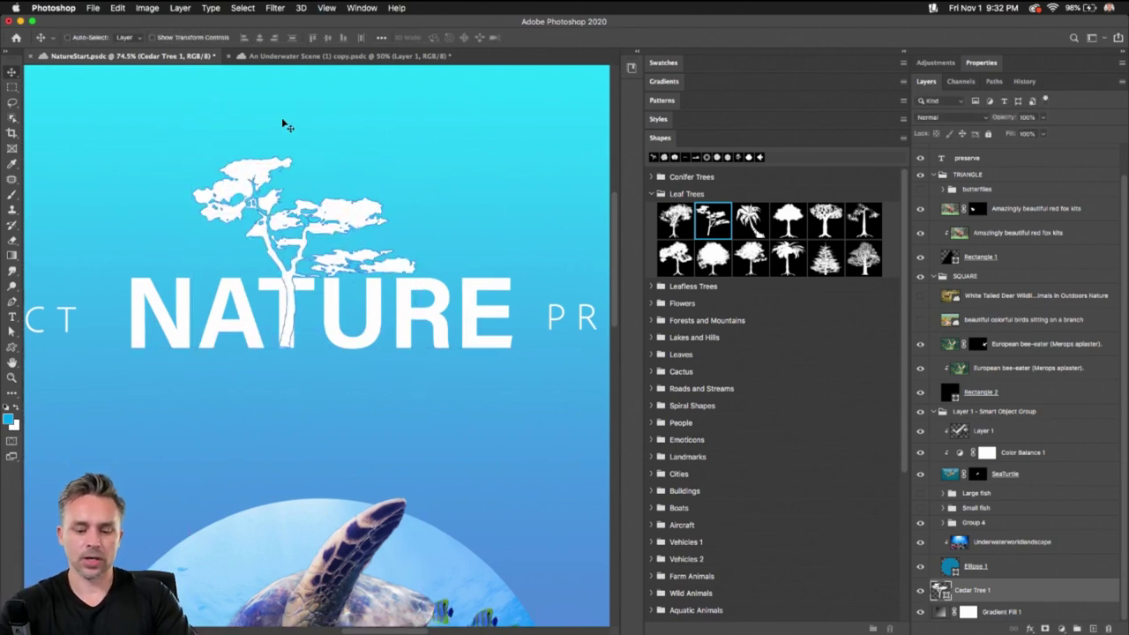